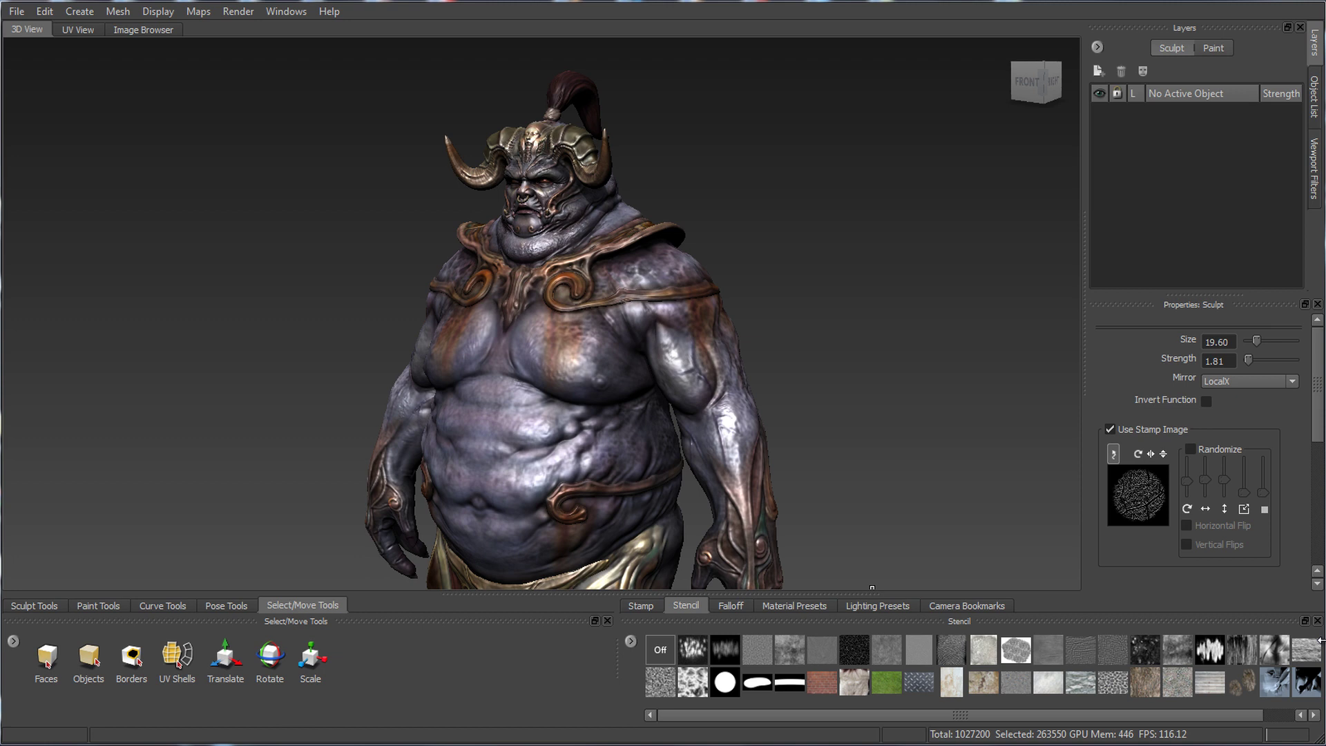
Step: Turn off sculpt mirroring and reframe the character's upper body closer in the 3D view
alt+drag(512, 324, 484, 327)
key(ctrl+m)
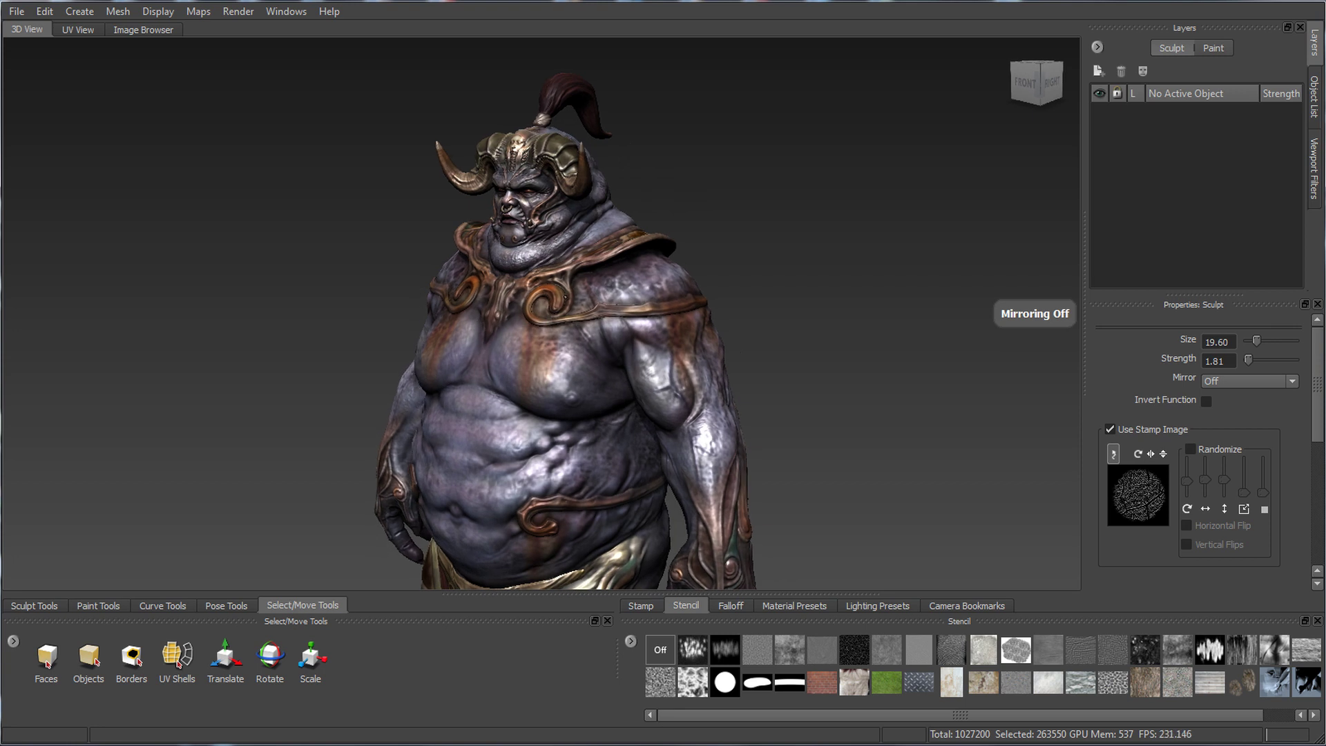
alt+middle_drag(573, 297, 578, 321)
alt+drag(578, 321, 595, 321)
alt+right_drag(596, 320, 646, 326)
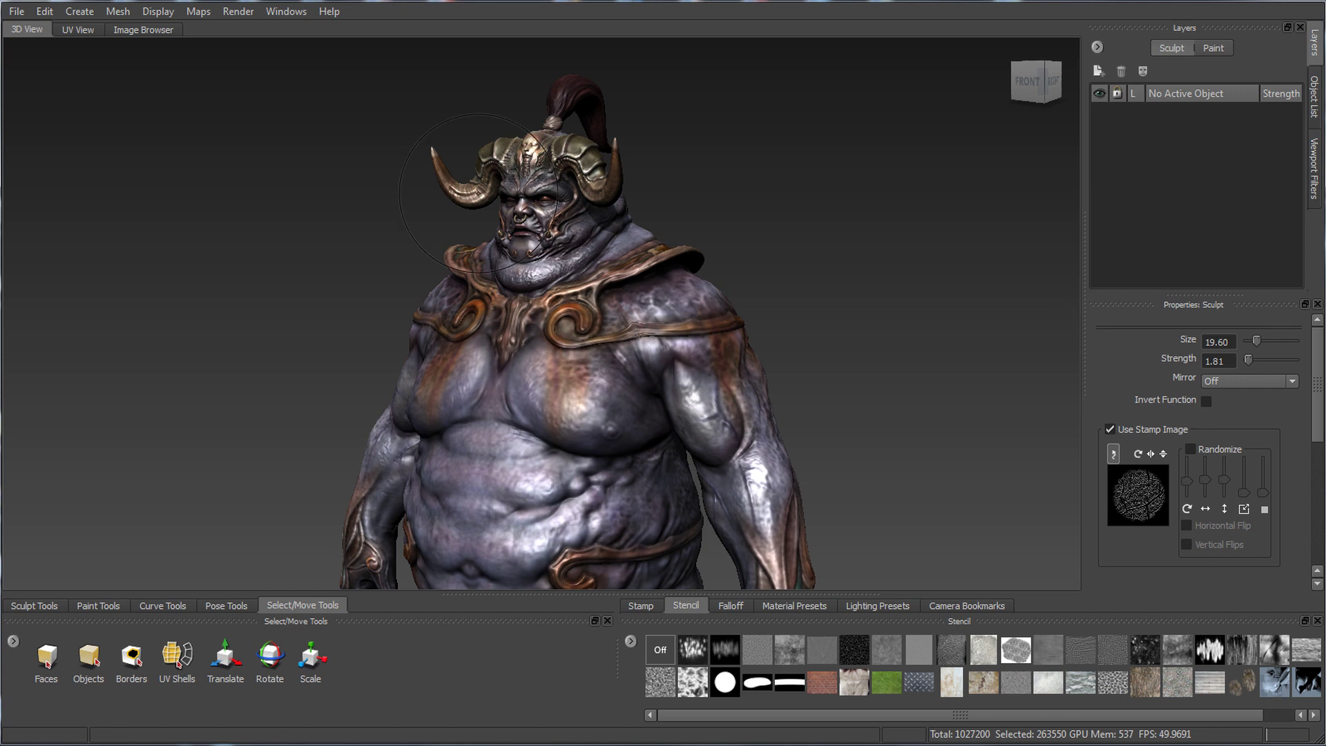
Step: Lock the interface layout and unlock it again
click(282, 10)
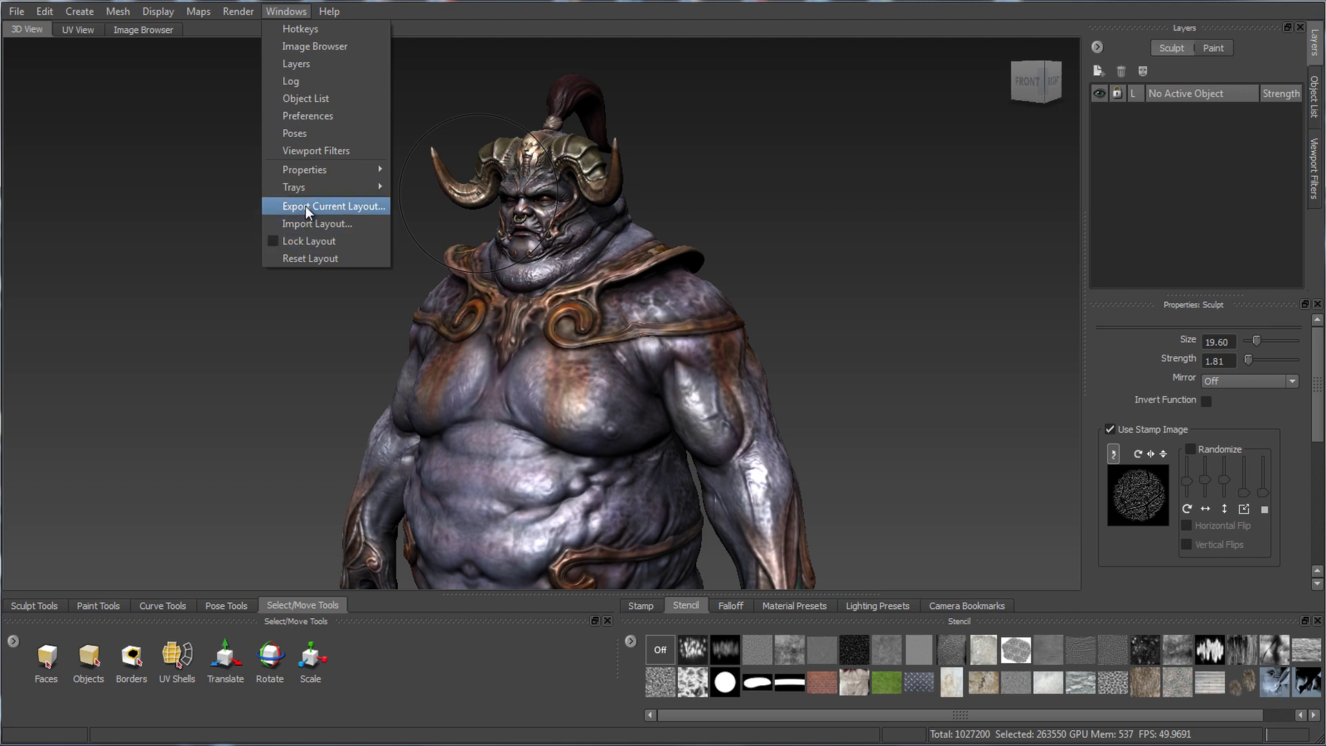
click(297, 241)
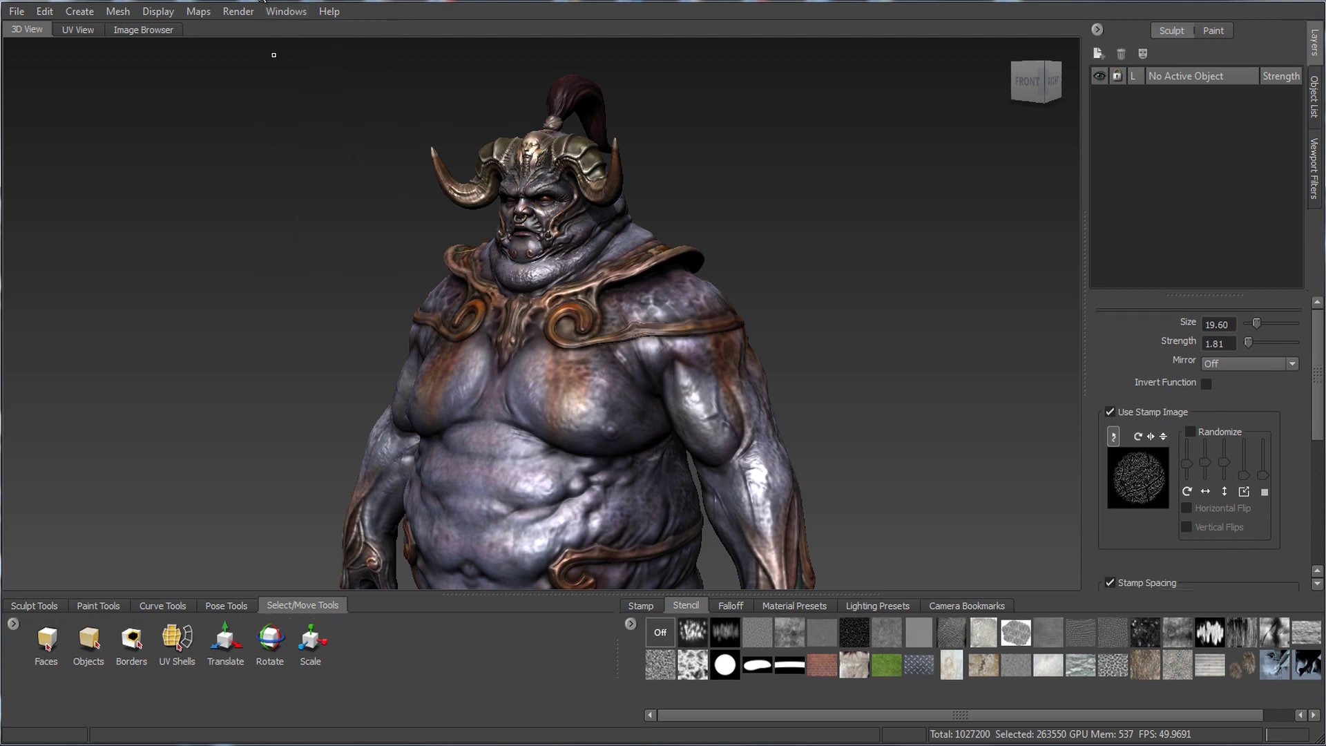
click(318, 240)
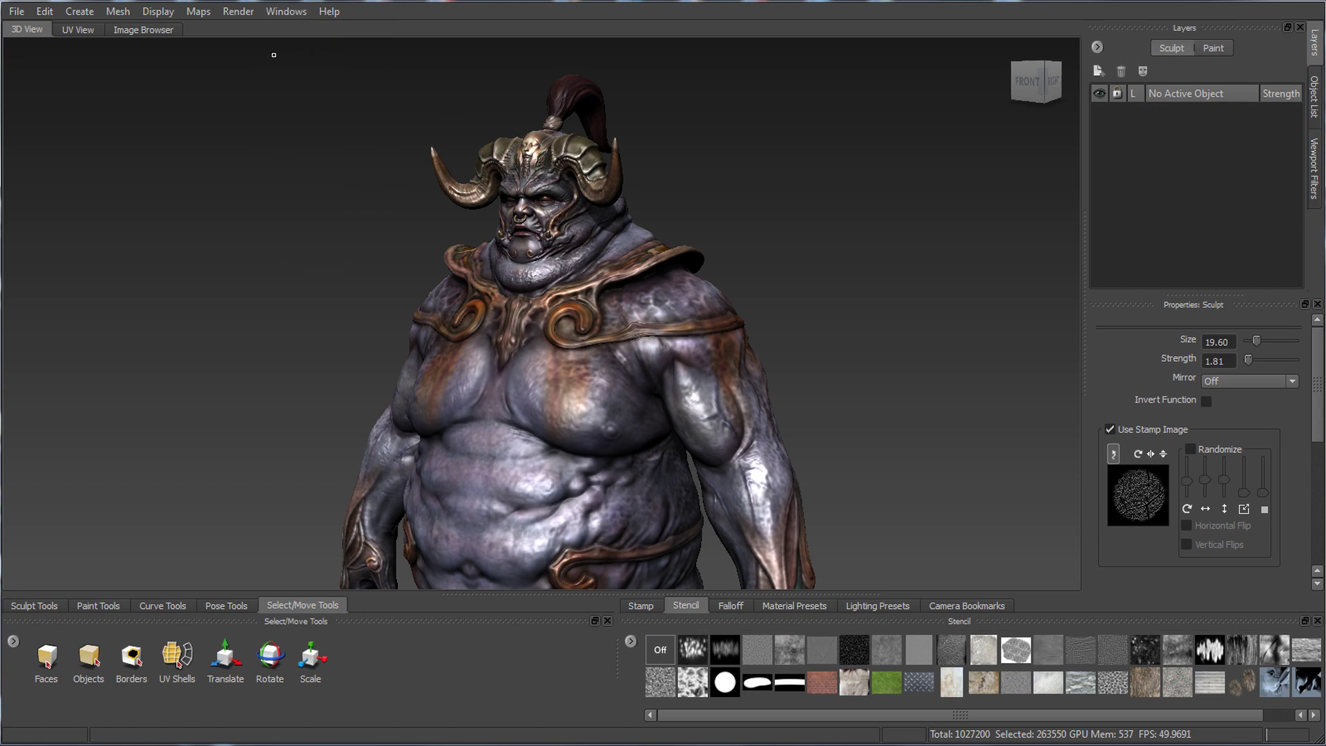
click(284, 11)
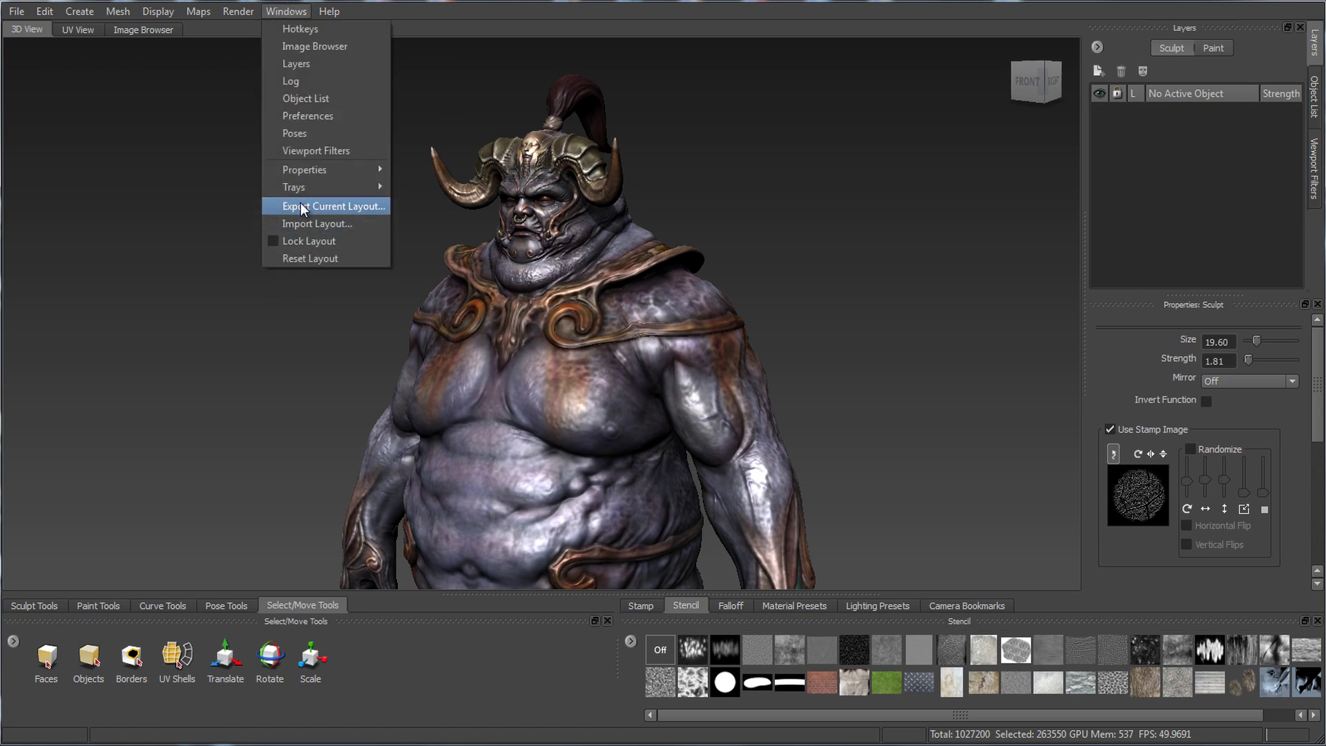
click(139, 178)
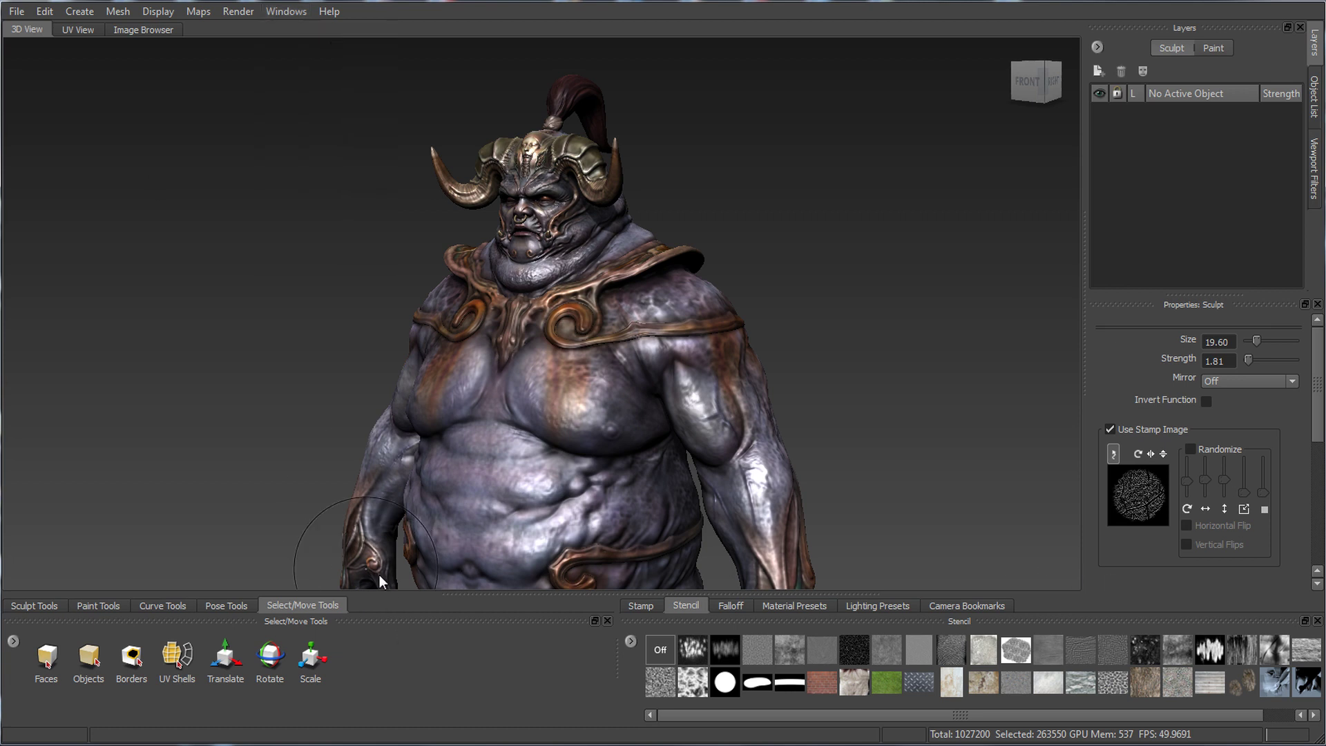
Step: Undock the Select/Move Tools, Stencil and Falloff trays as floating windows over the 3D view
drag(384, 622, 522, 251)
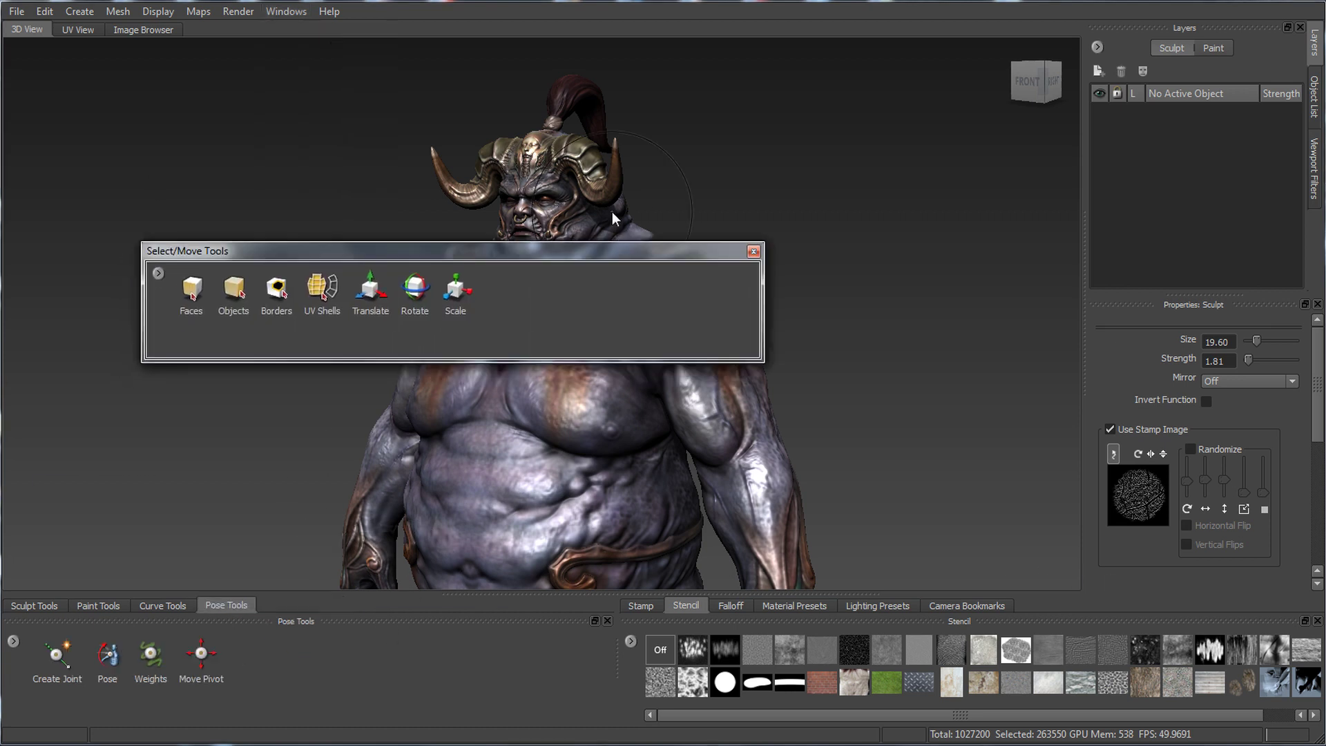
drag(760, 622, 530, 132)
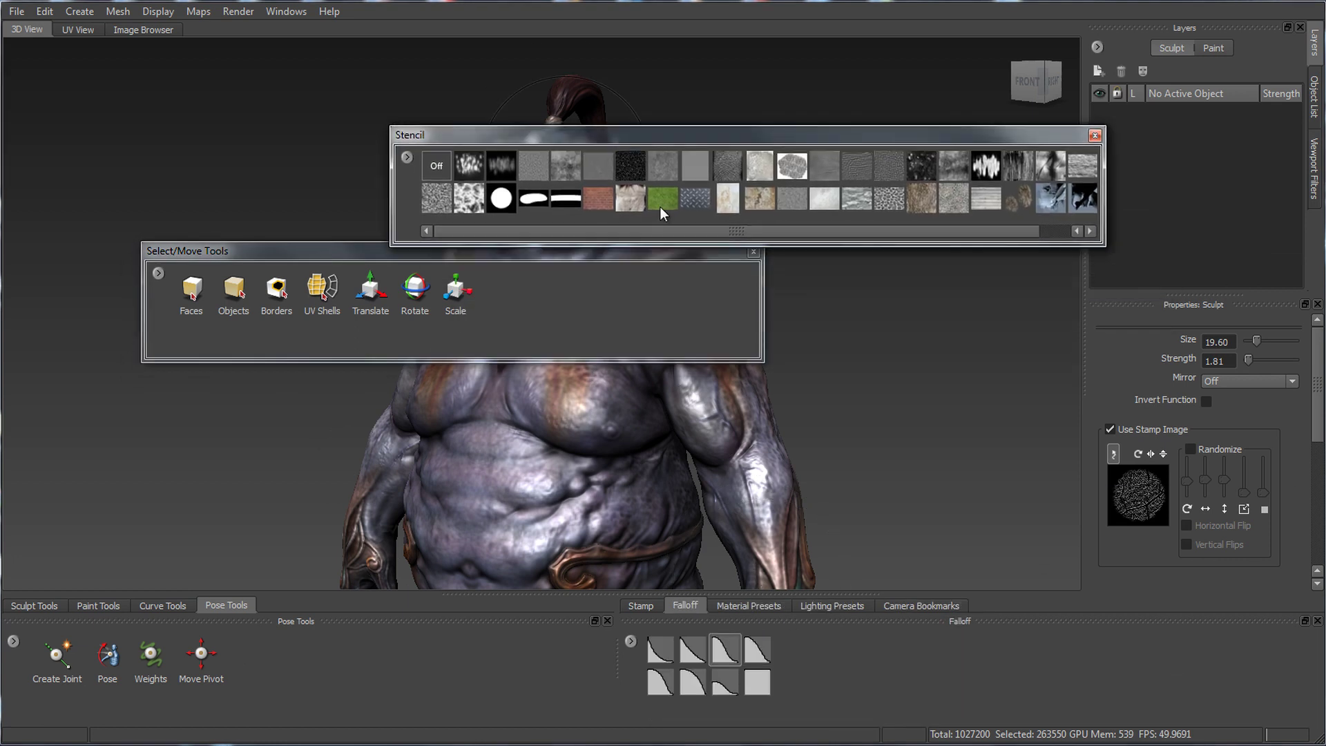
drag(793, 618, 532, 311)
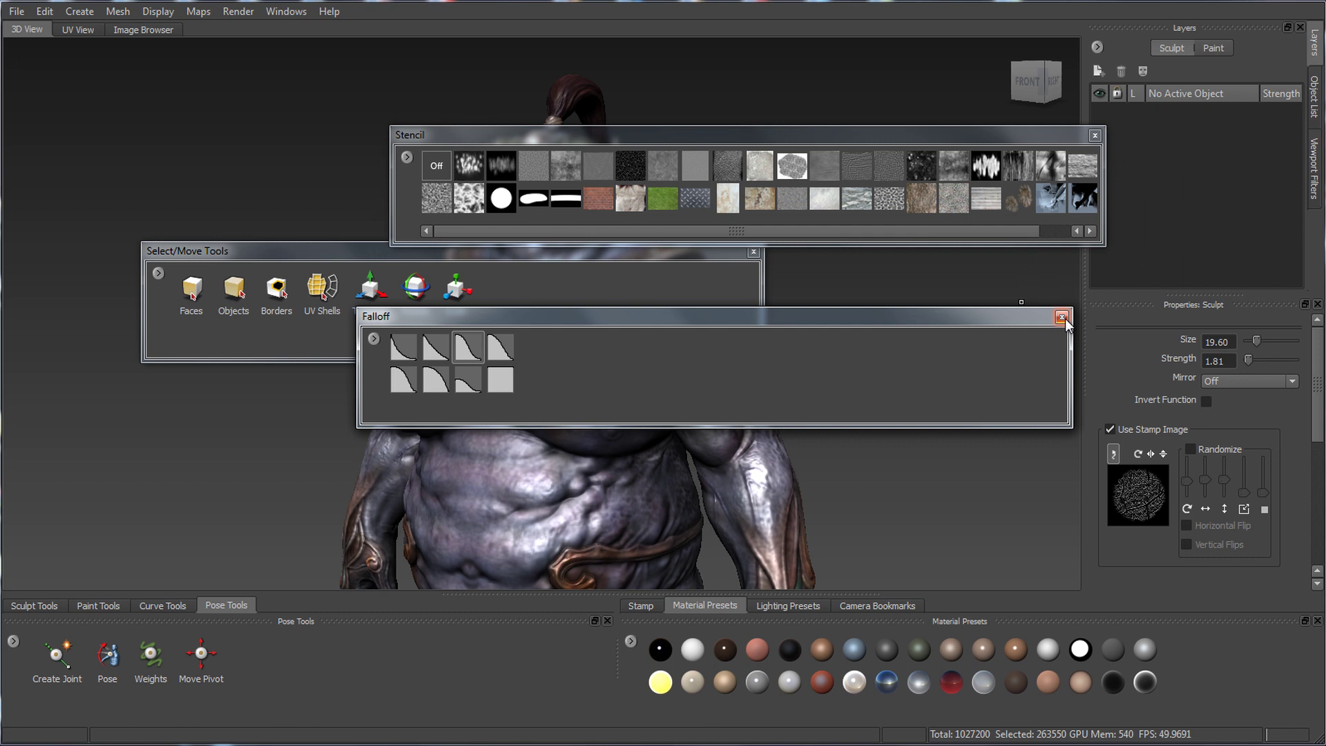
drag(969, 317, 956, 331)
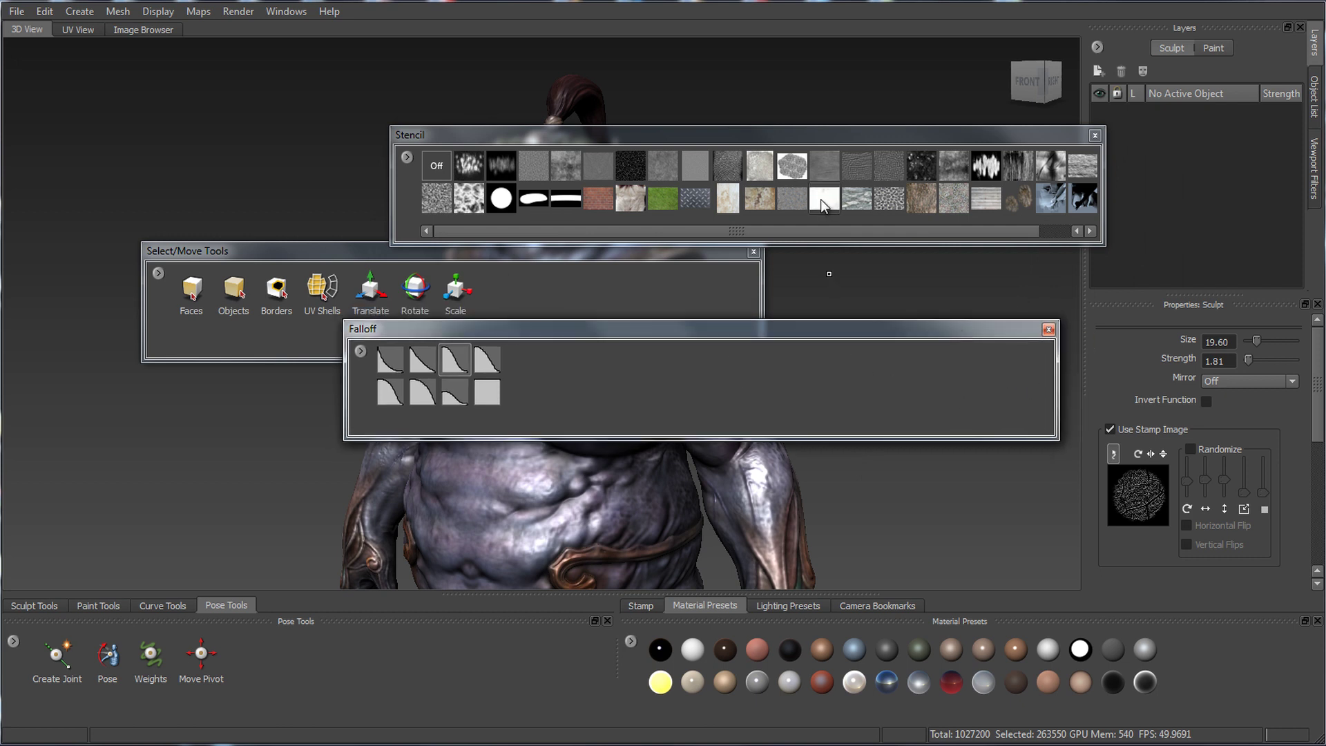
drag(934, 330, 926, 344)
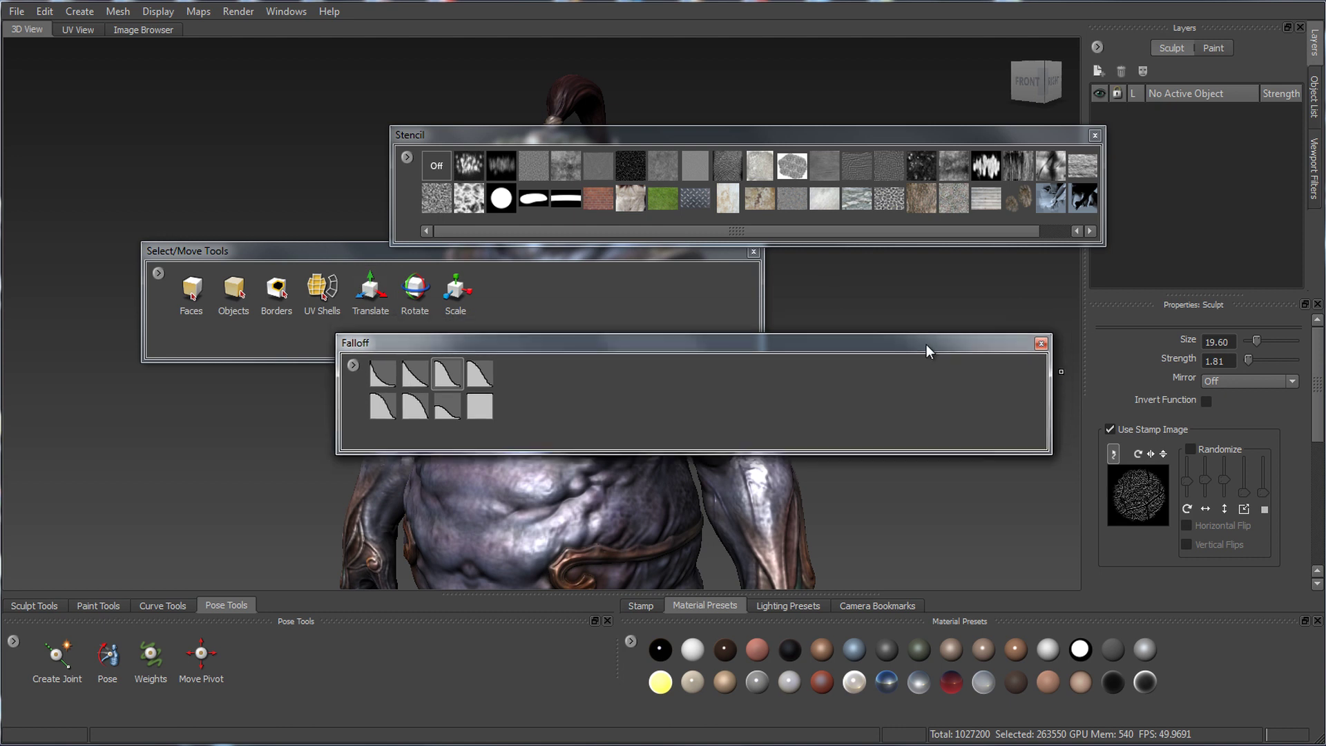
Step: Dock the floating Stencil tray beside the 3D view, opposite the Layers panel, and widen it to six columns of thumbnails
drag(549, 139, 15, 199)
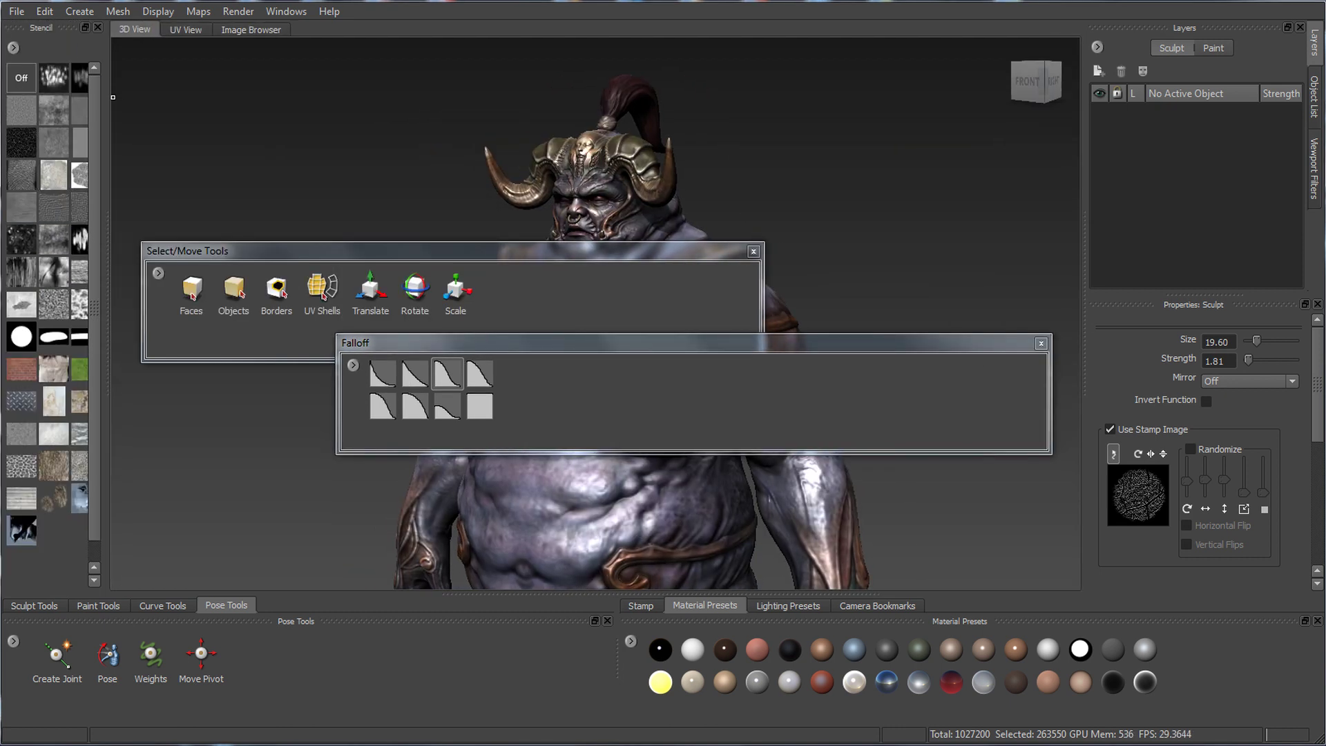
drag(107, 310, 173, 310)
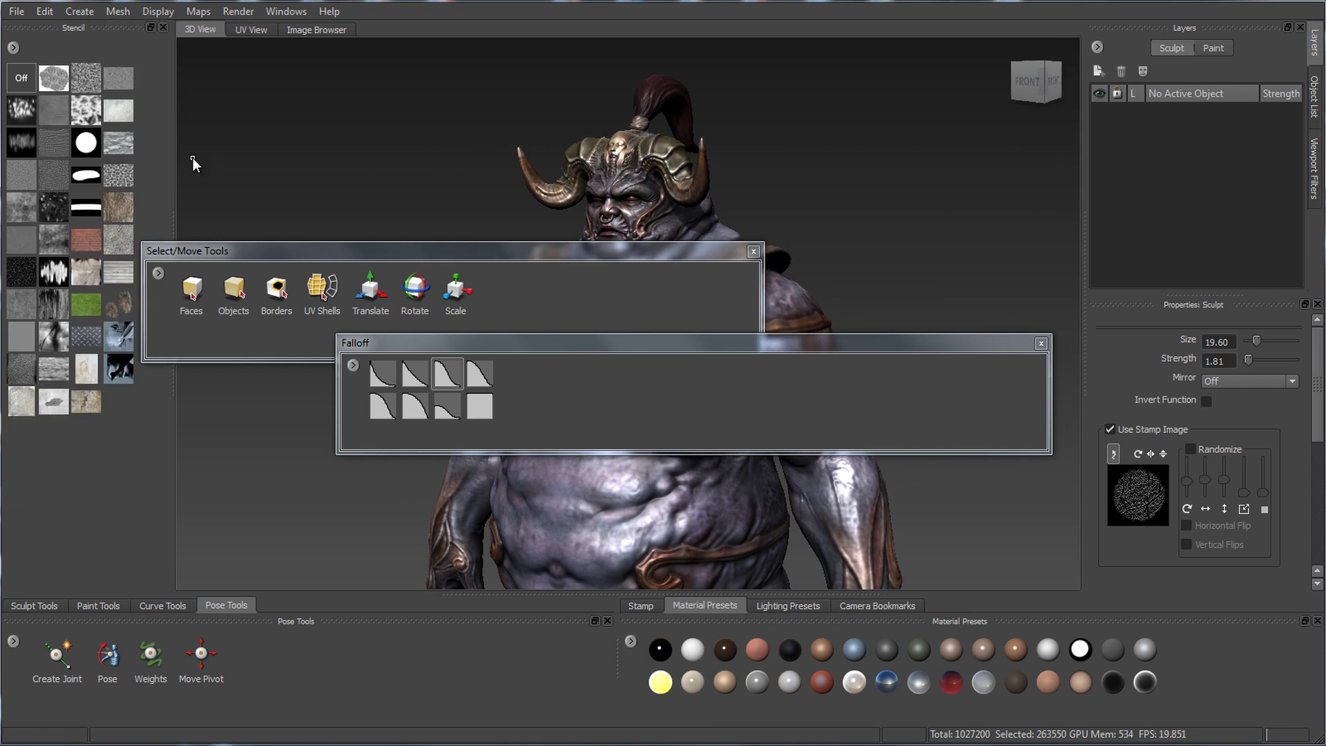
drag(174, 137, 257, 165)
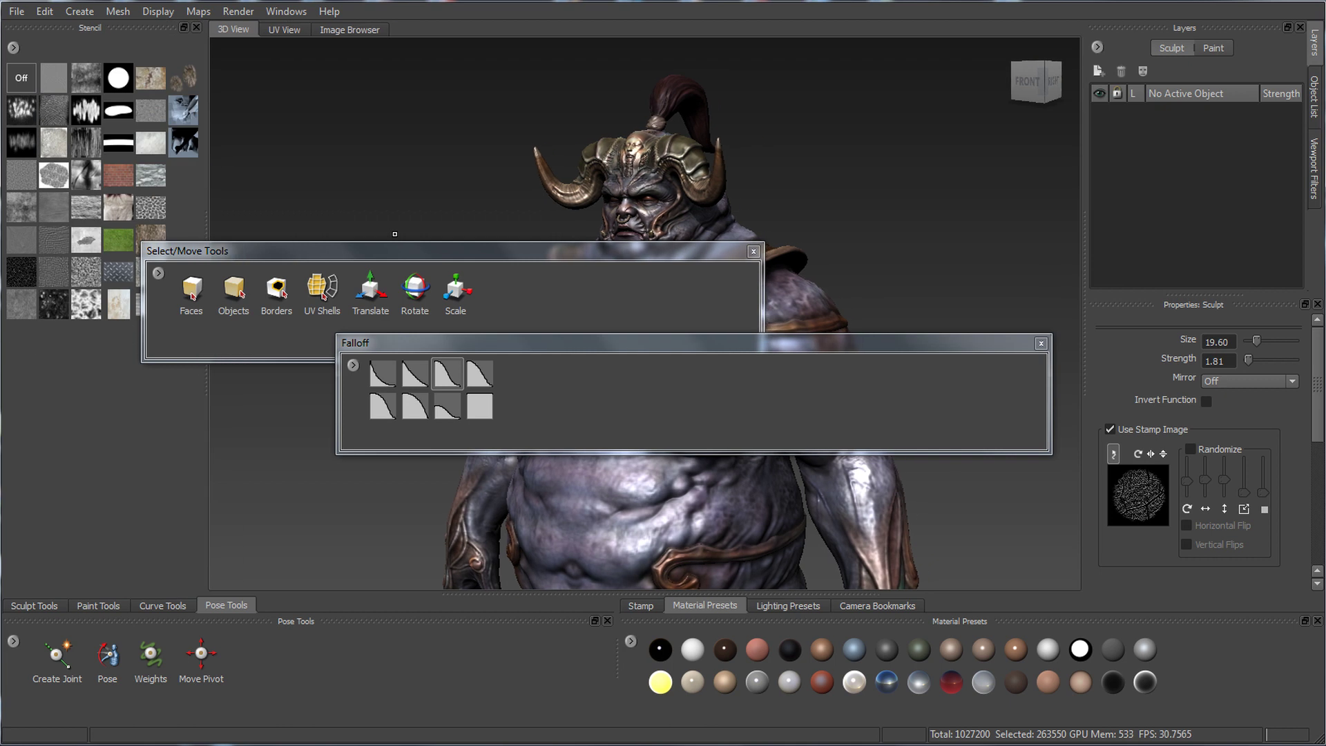
Step: Close the floating Select/Move Tools tray and dock the Falloff tray directly below the Stencil tray
drag(381, 253, 618, 119)
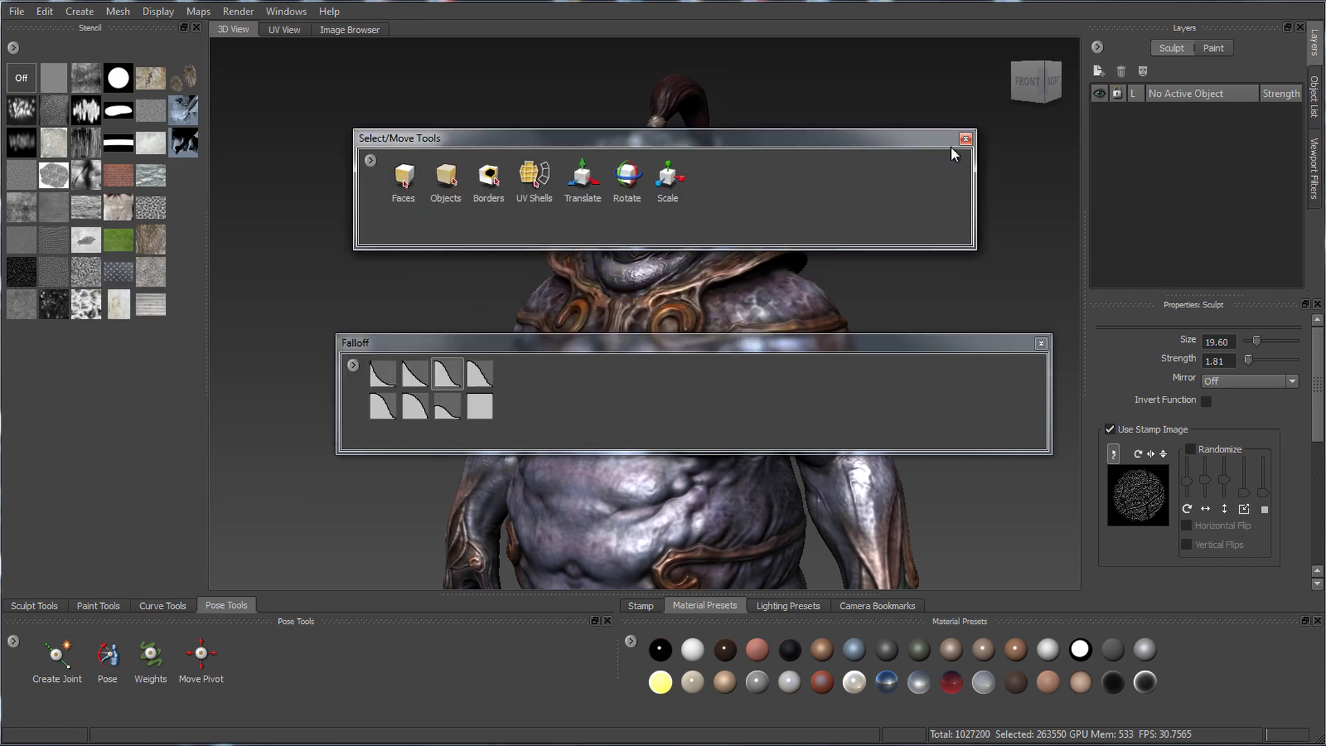
click(977, 131)
drag(818, 345, 65, 338)
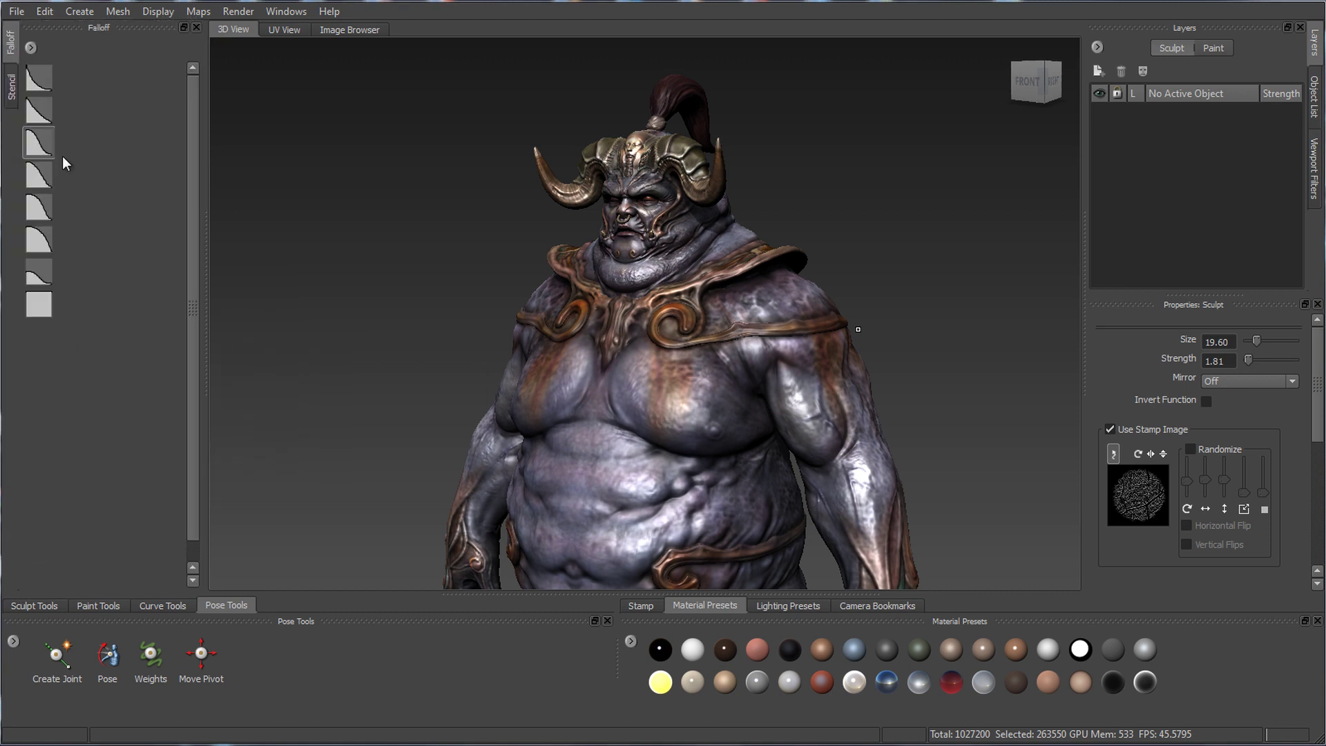
click(12, 86)
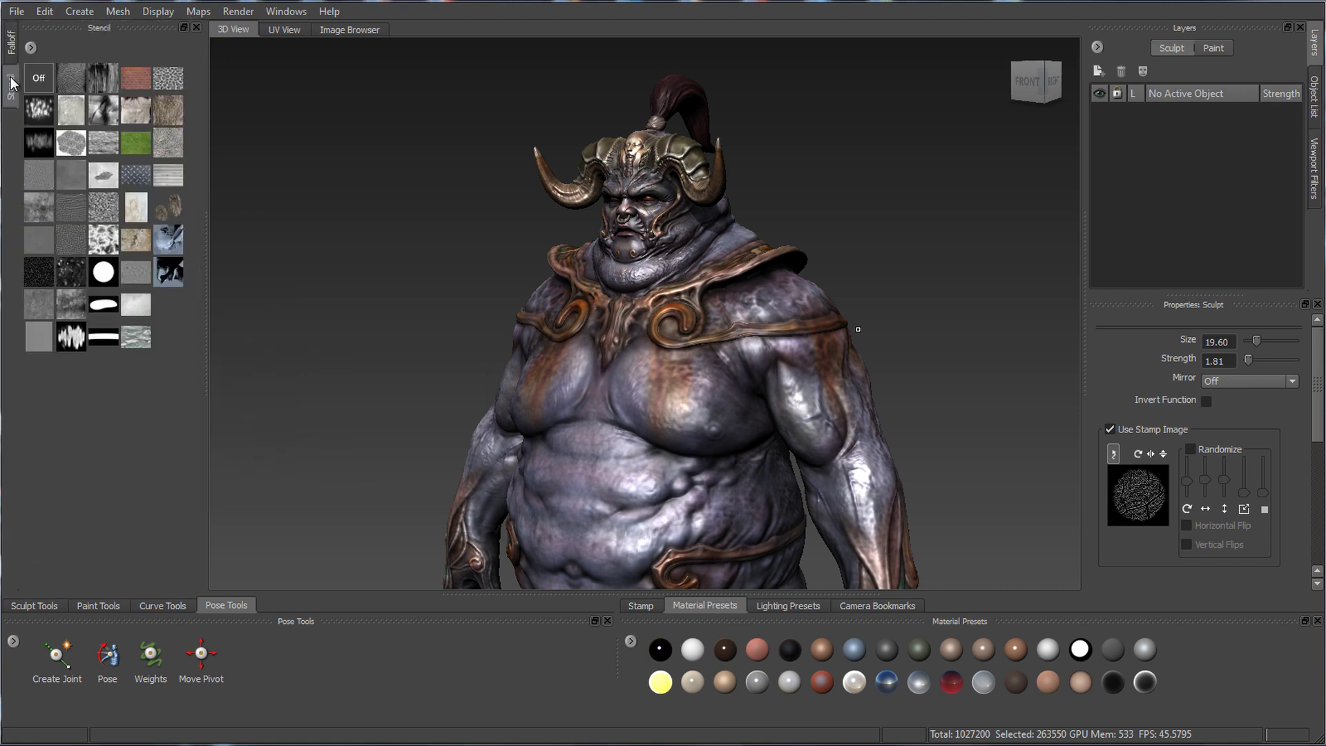
click(16, 48)
drag(16, 49, 116, 312)
Step: Dock the Stamp tray below the Falloff tray and make it taller to show five rows of stamps
drag(640, 605, 77, 551)
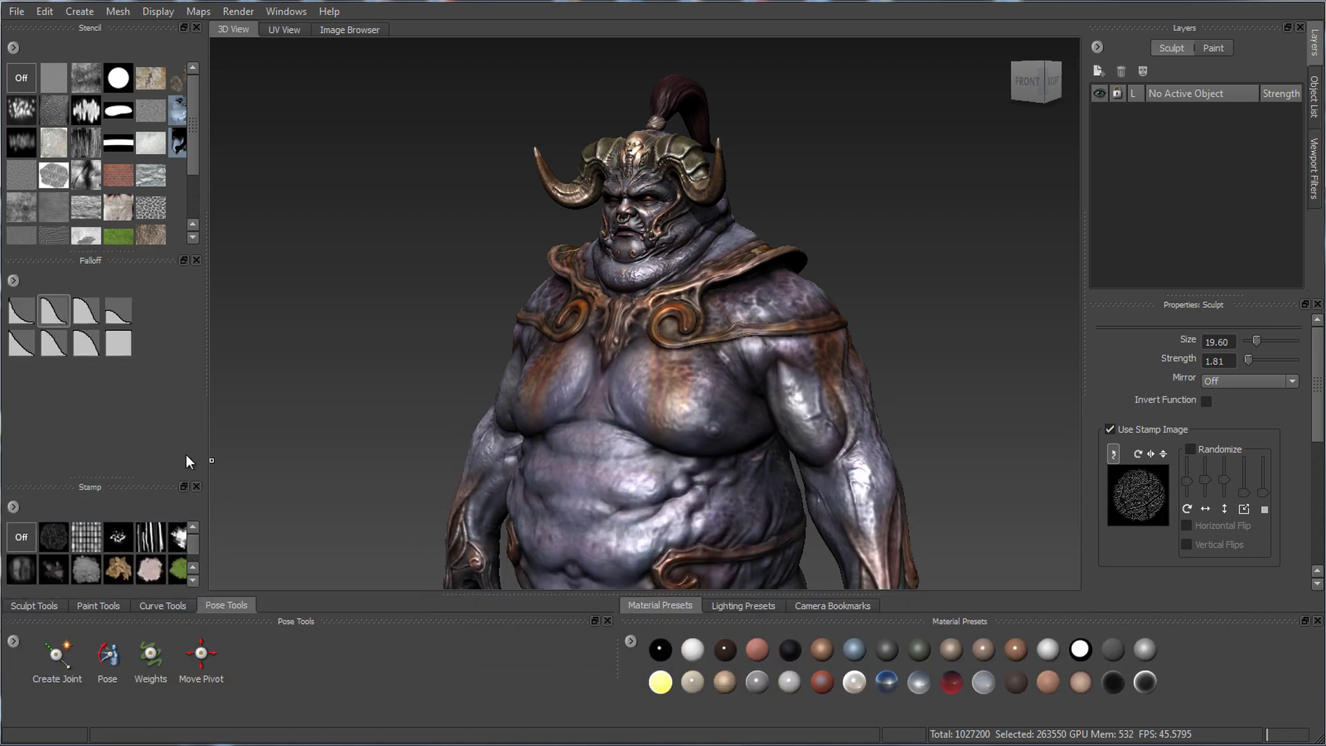
drag(109, 476, 99, 386)
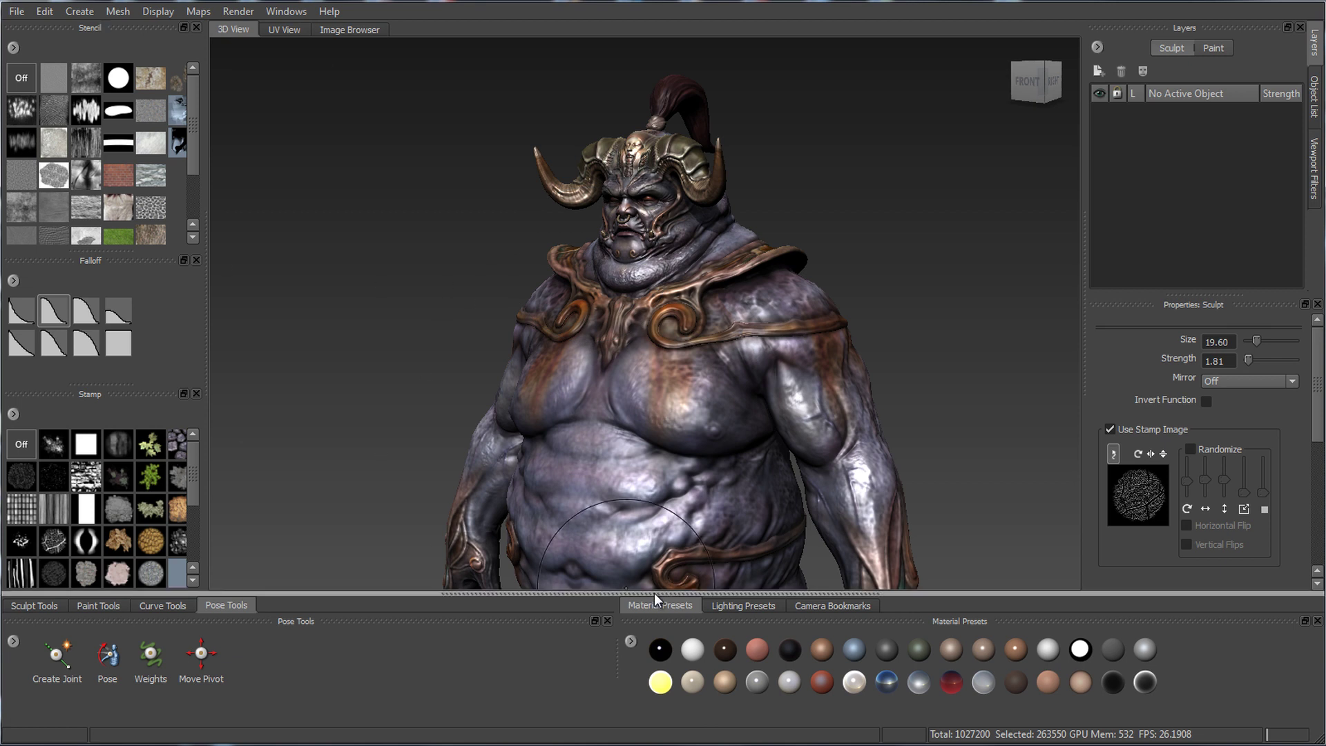
Step: Close all trays remaining below the 3D view, including the material, lighting, camera, pose, curve, paint and sculpt trays
click(1319, 622)
click(1319, 622)
click(1317, 603)
click(1317, 621)
click(1317, 621)
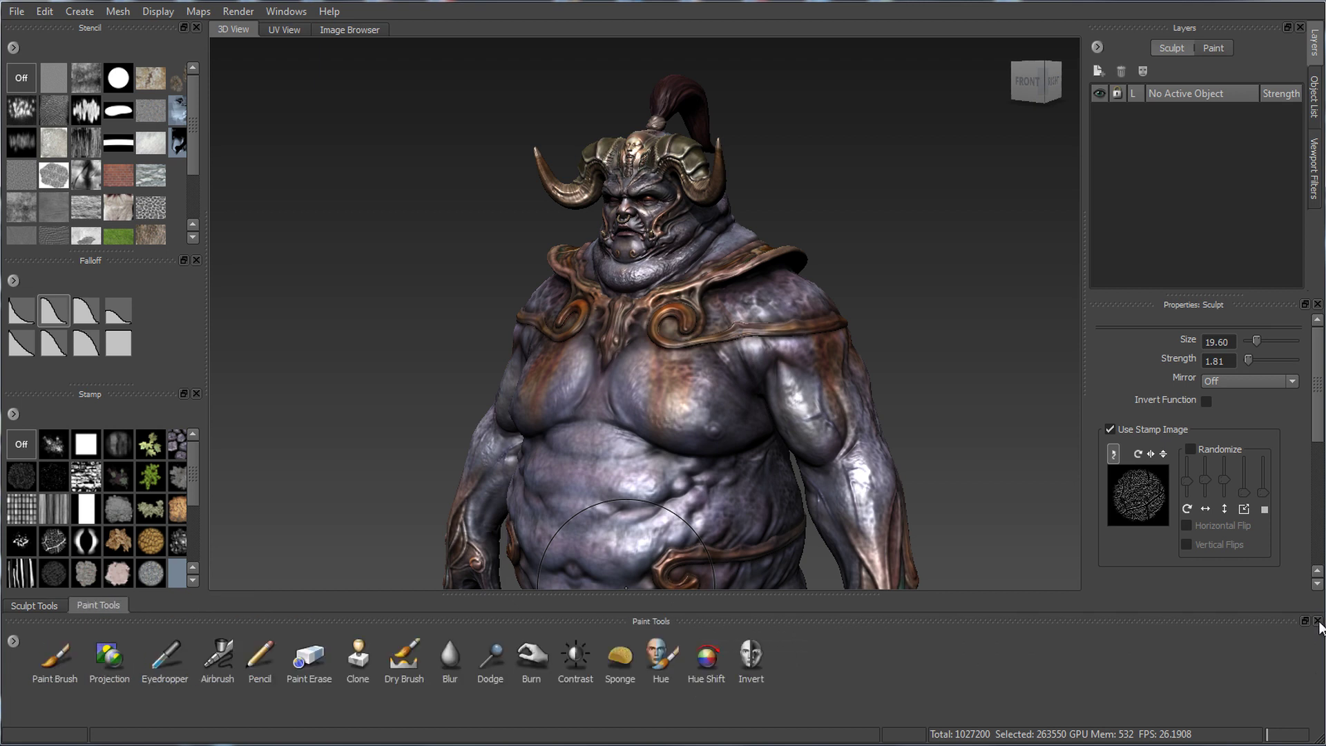
click(1317, 621)
click(1317, 621)
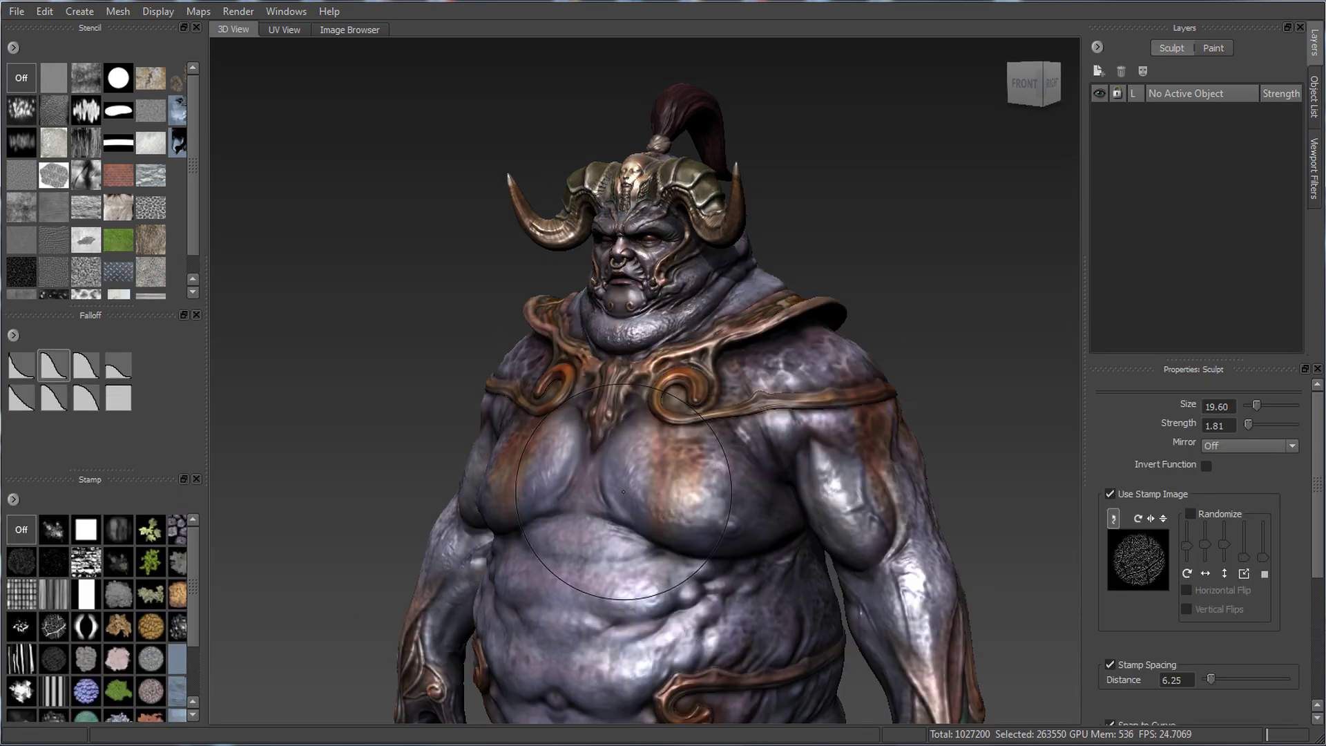
Step: Examine the character's head, collar and chest up close in the enlarged 3D view
alt+middle_drag(747, 478, 659, 436)
alt+drag(660, 435, 660, 450)
alt+middle_drag(660, 450, 668, 540)
alt+drag(668, 541, 655, 508)
alt+right_drag(655, 508, 670, 440)
alt+middle_drag(670, 440, 704, 447)
alt+drag(705, 446, 721, 462)
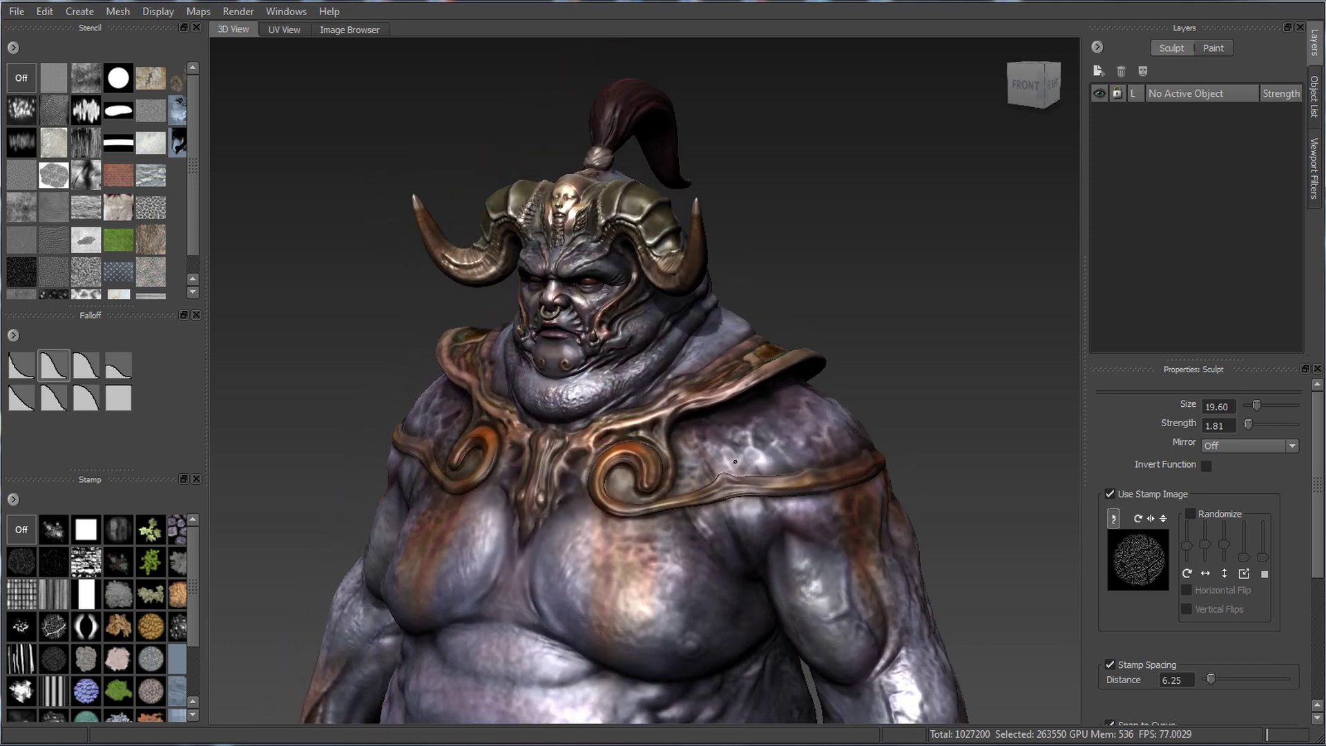
Step: Dock the Log window above the 3D view at a reduced height to read its last entries, and close it
click(287, 14)
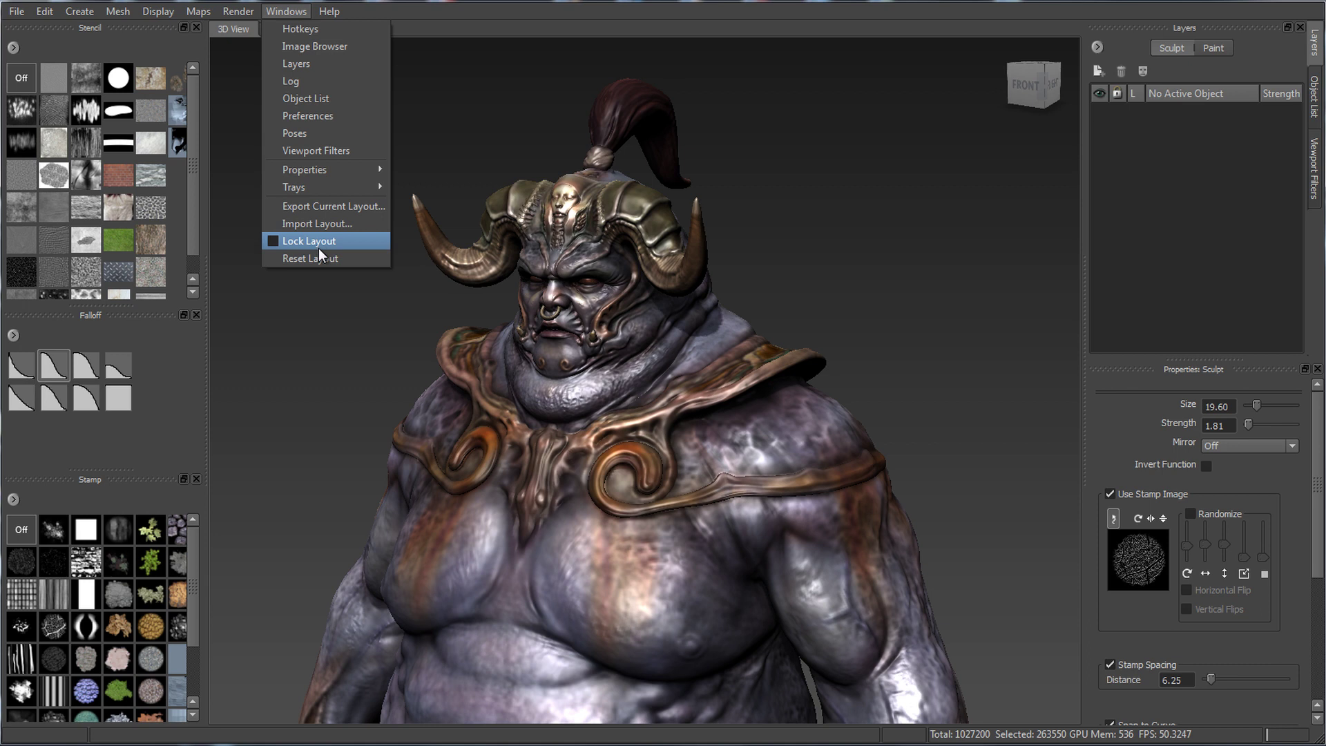
click(312, 82)
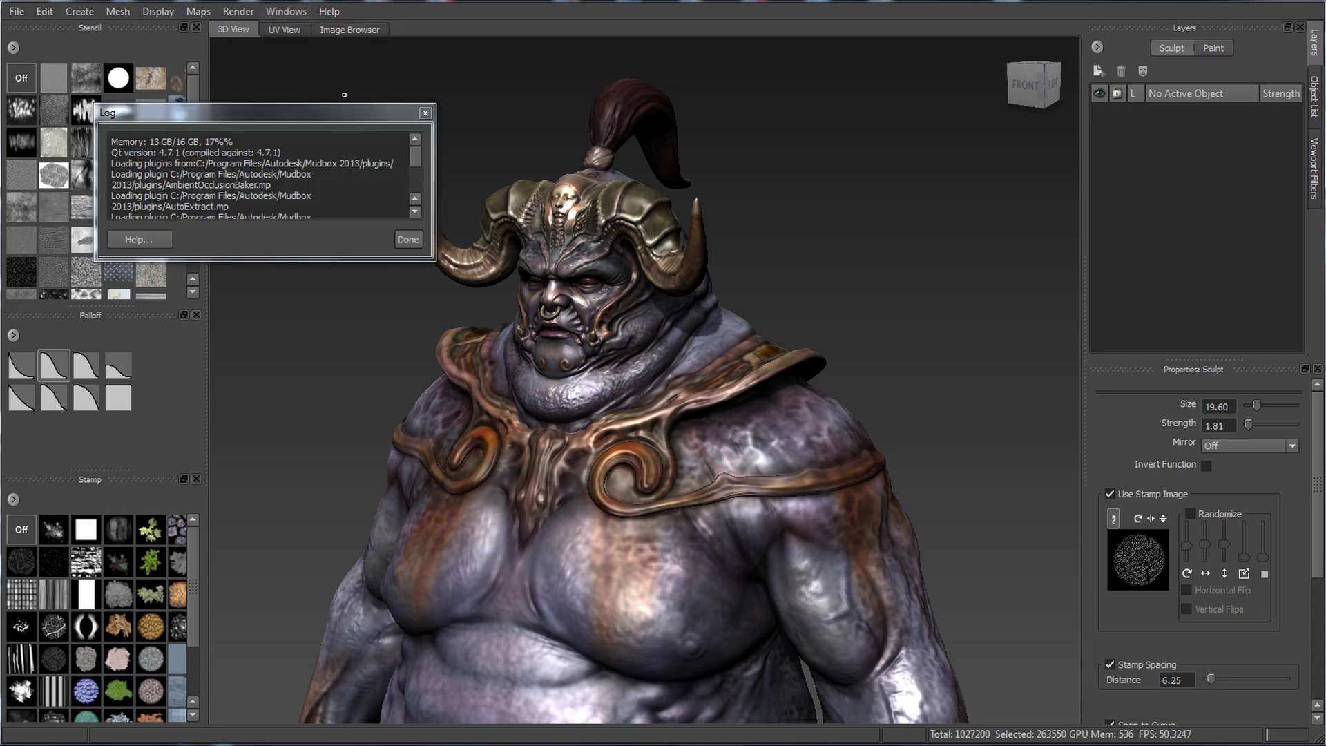
drag(264, 114, 469, 53)
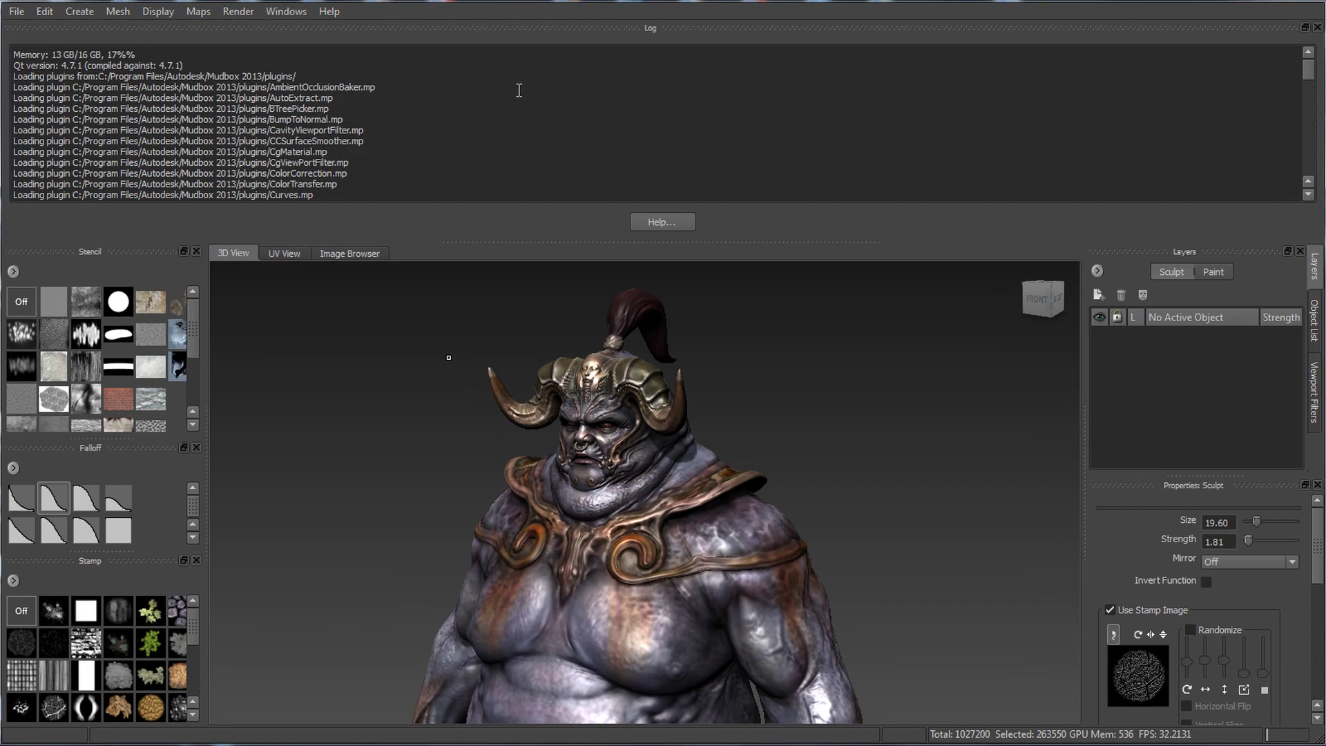
drag(850, 240, 855, 151)
drag(1318, 67, 1325, 108)
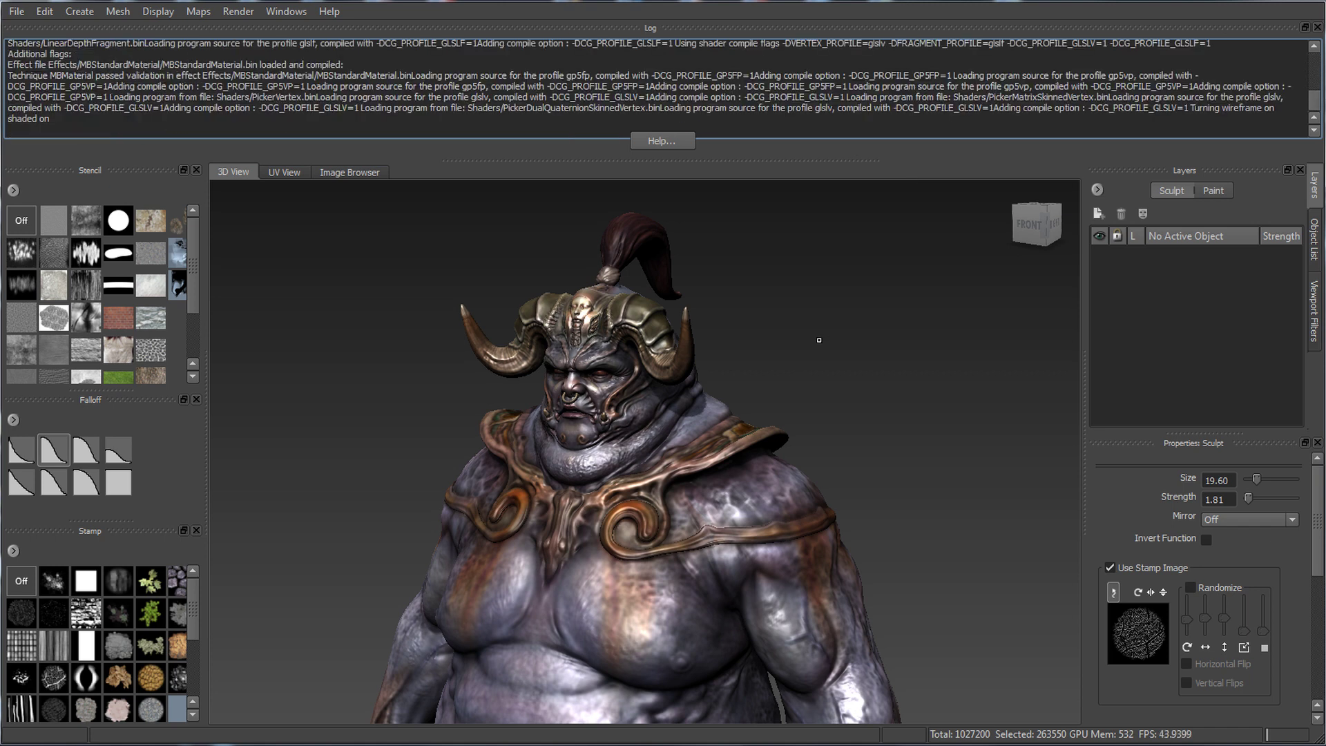
mouse_move(838, 351)
alt+mouse_down()
mouse_move(774, 352)
mouse_move(836, 352)
mouse_move(780, 349)
mouse_move(813, 348)
alt+mouse_up()
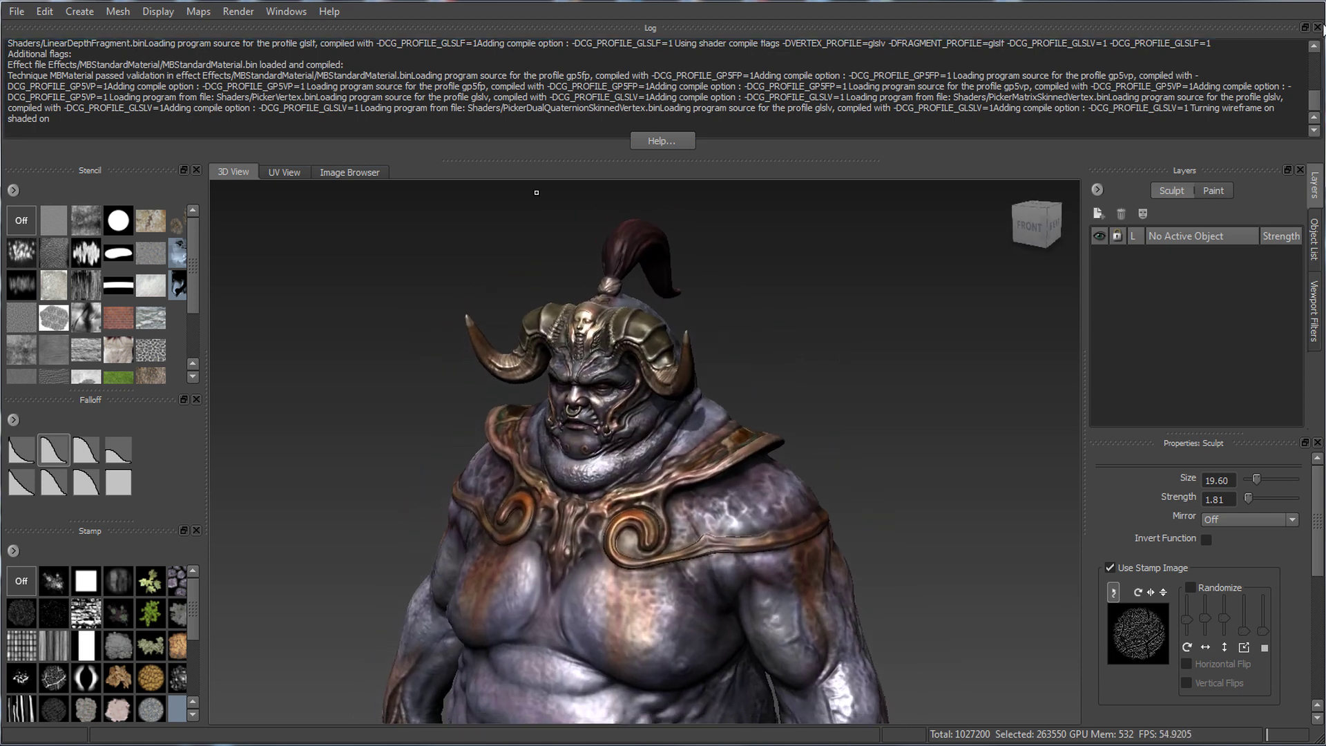
click(1317, 27)
Step: Export the current layout as test in the UIs folder, replacing the existing test.mudui file
click(291, 13)
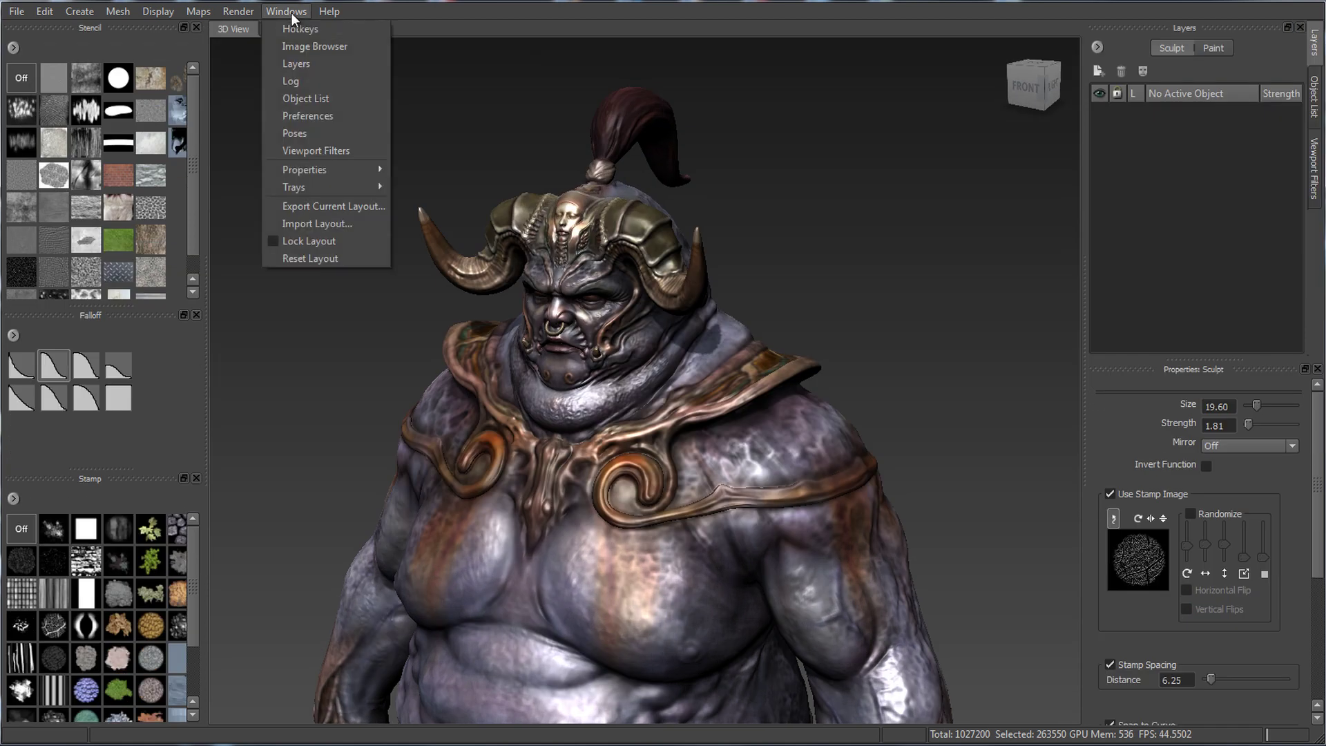
click(304, 206)
double_click(184, 185)
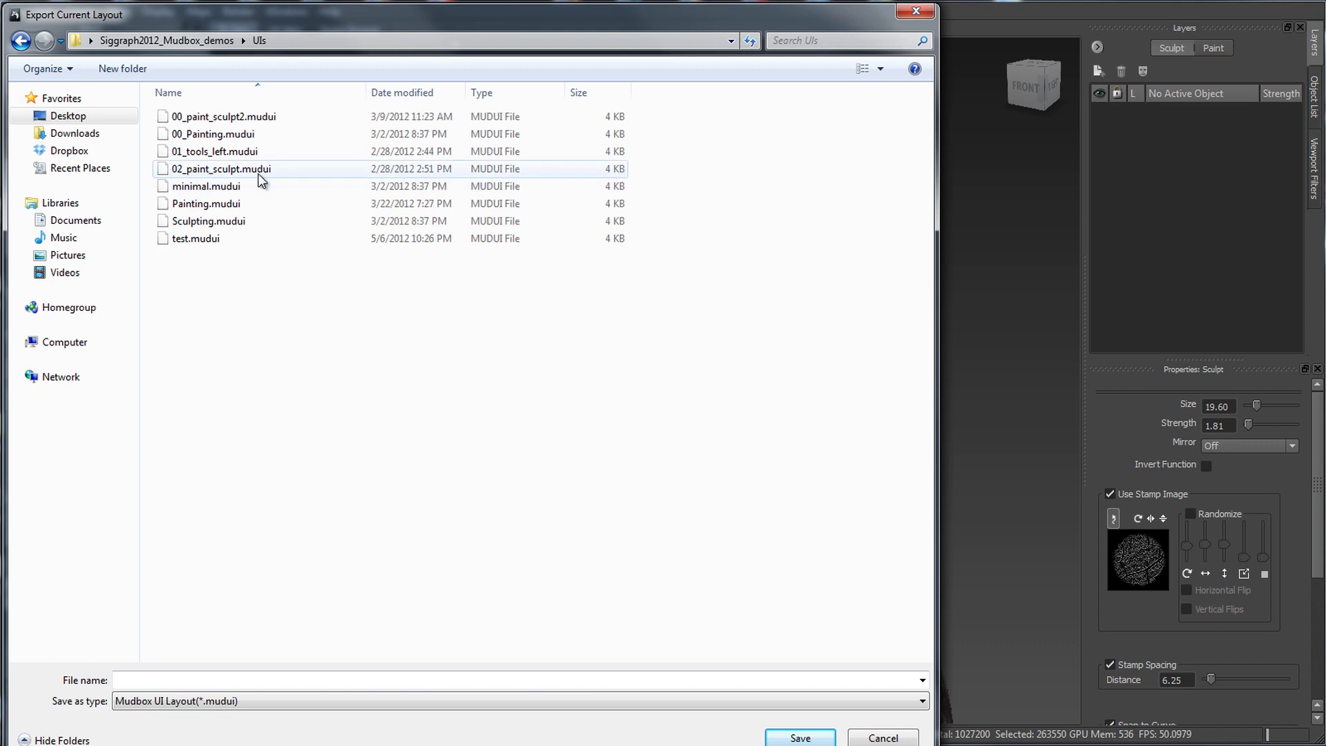
click(166, 680)
text(test)
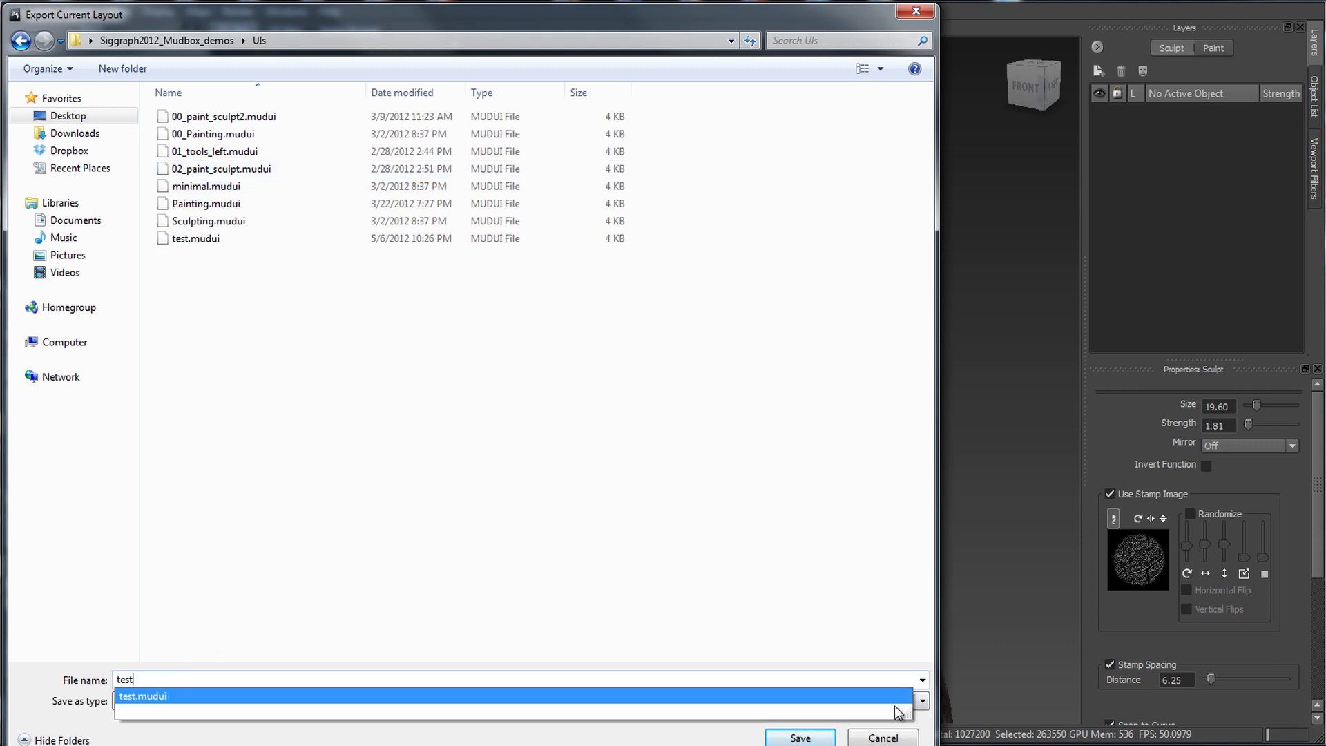
click(802, 737)
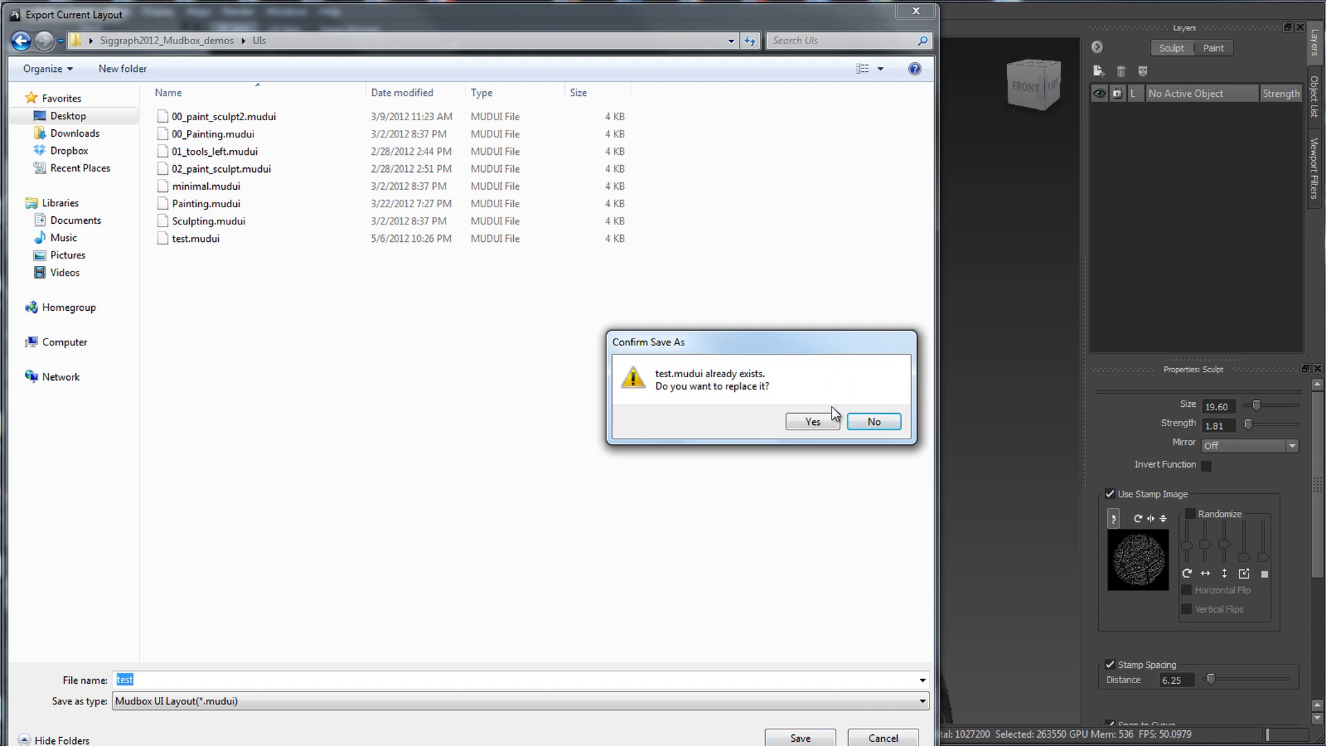
click(813, 422)
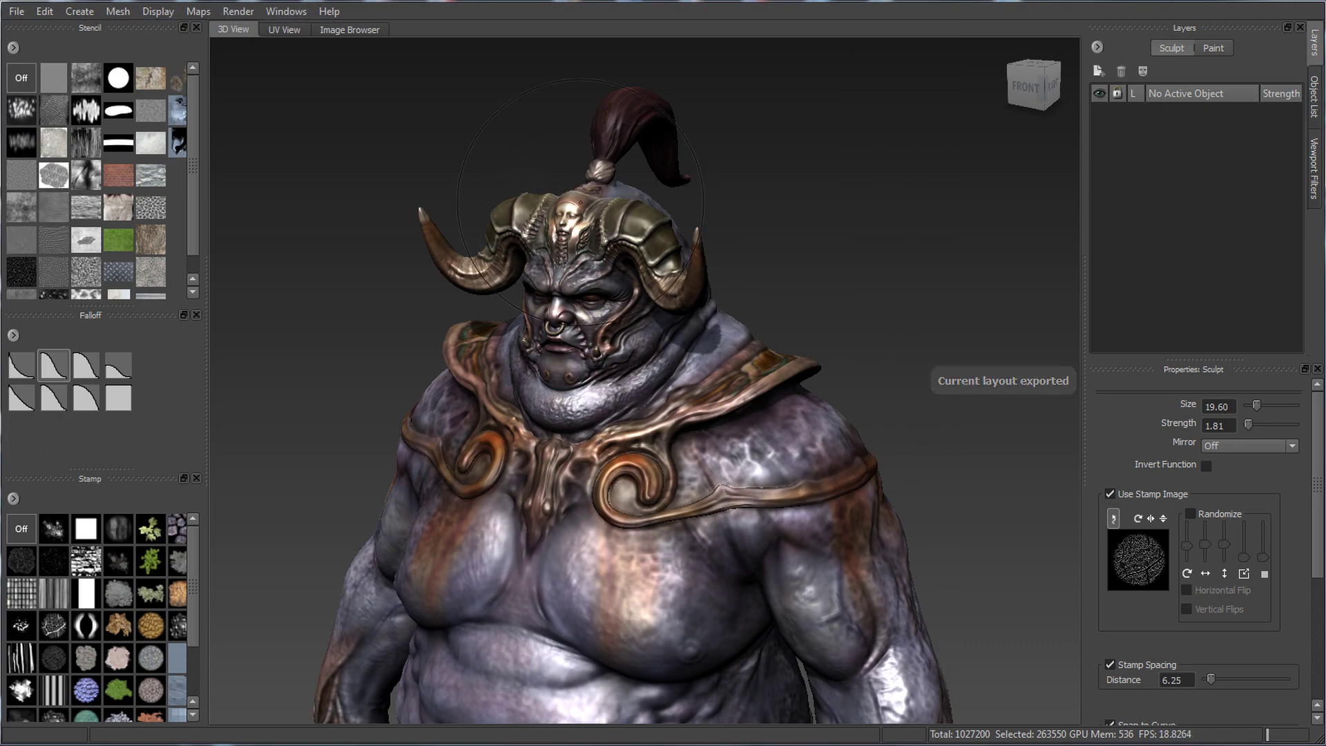
Step: Import the saved layout 00_paint_sculpt2.mudui and shift its floating Properties: Sculpt and Curve Tools windows slightly
click(286, 12)
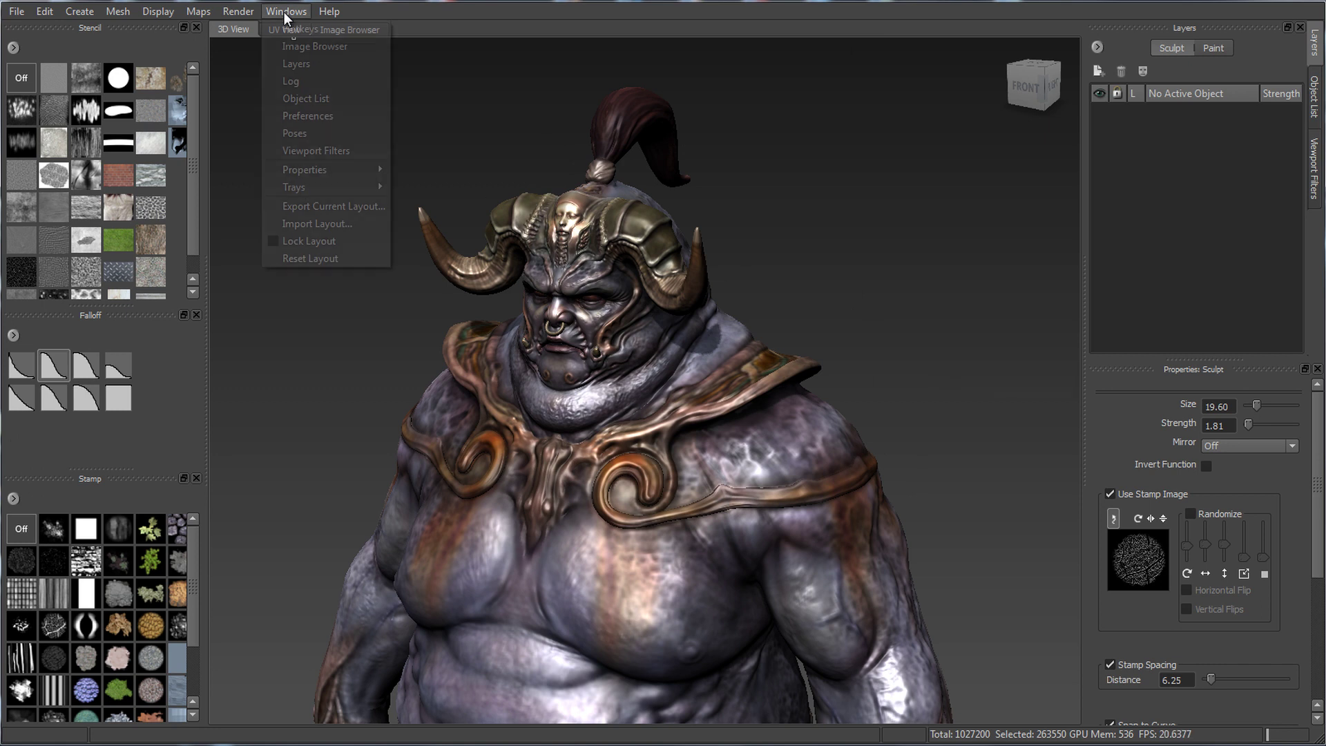
click(308, 224)
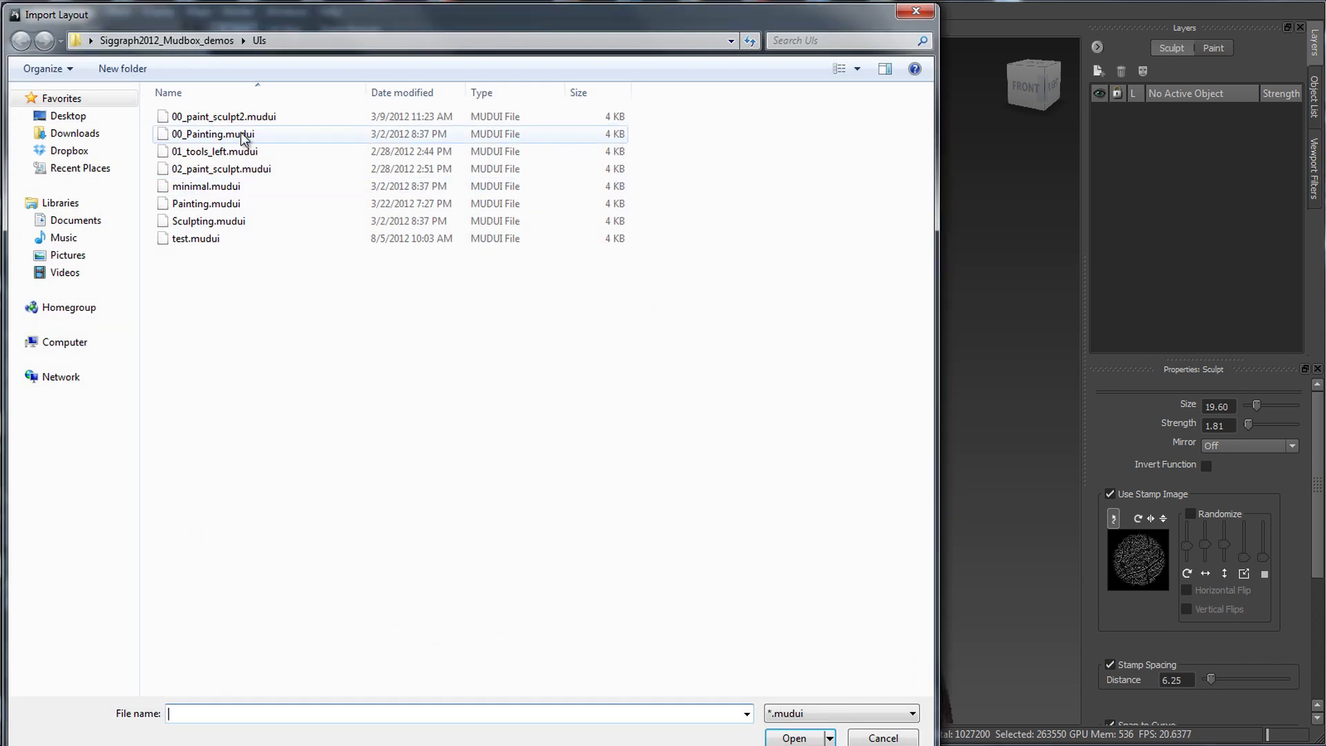
double_click(243, 118)
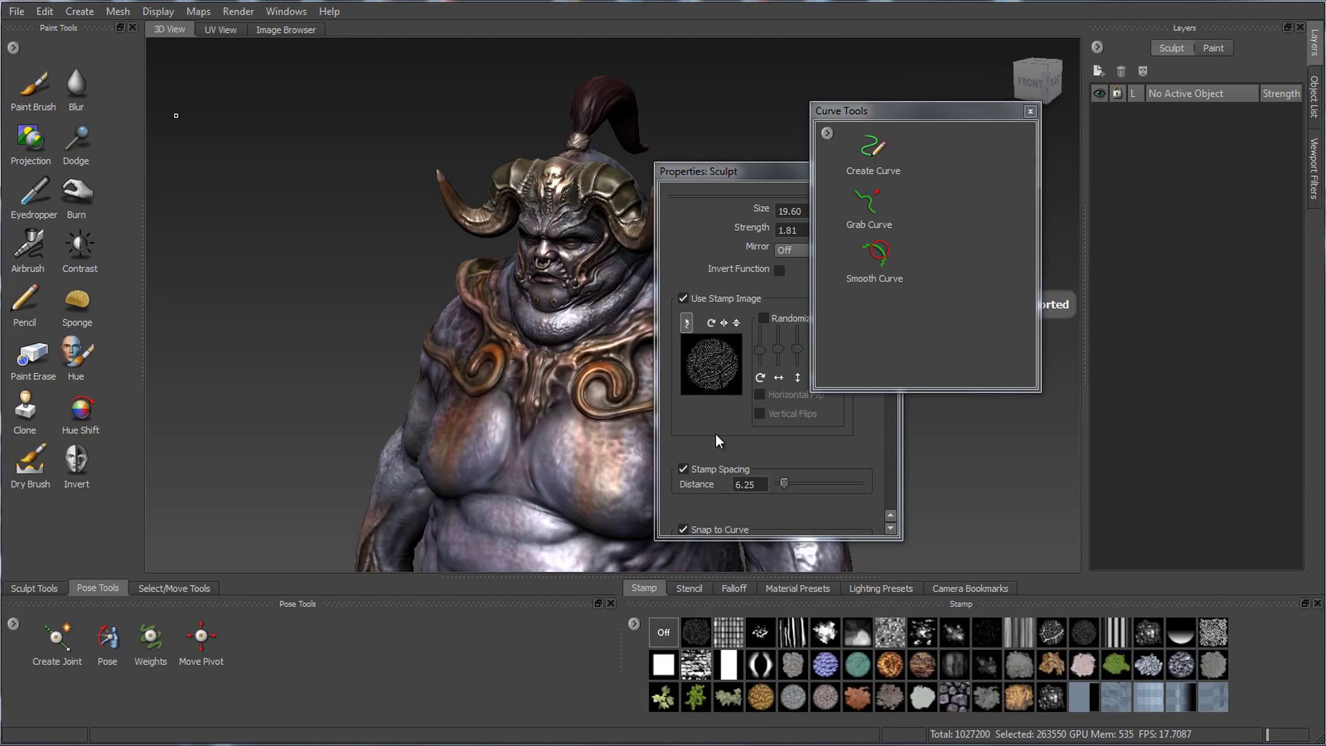
drag(758, 173, 753, 190)
mouse_move(903, 110)
mouse_down()
mouse_move(908, 90)
mouse_move(889, 97)
mouse_up()
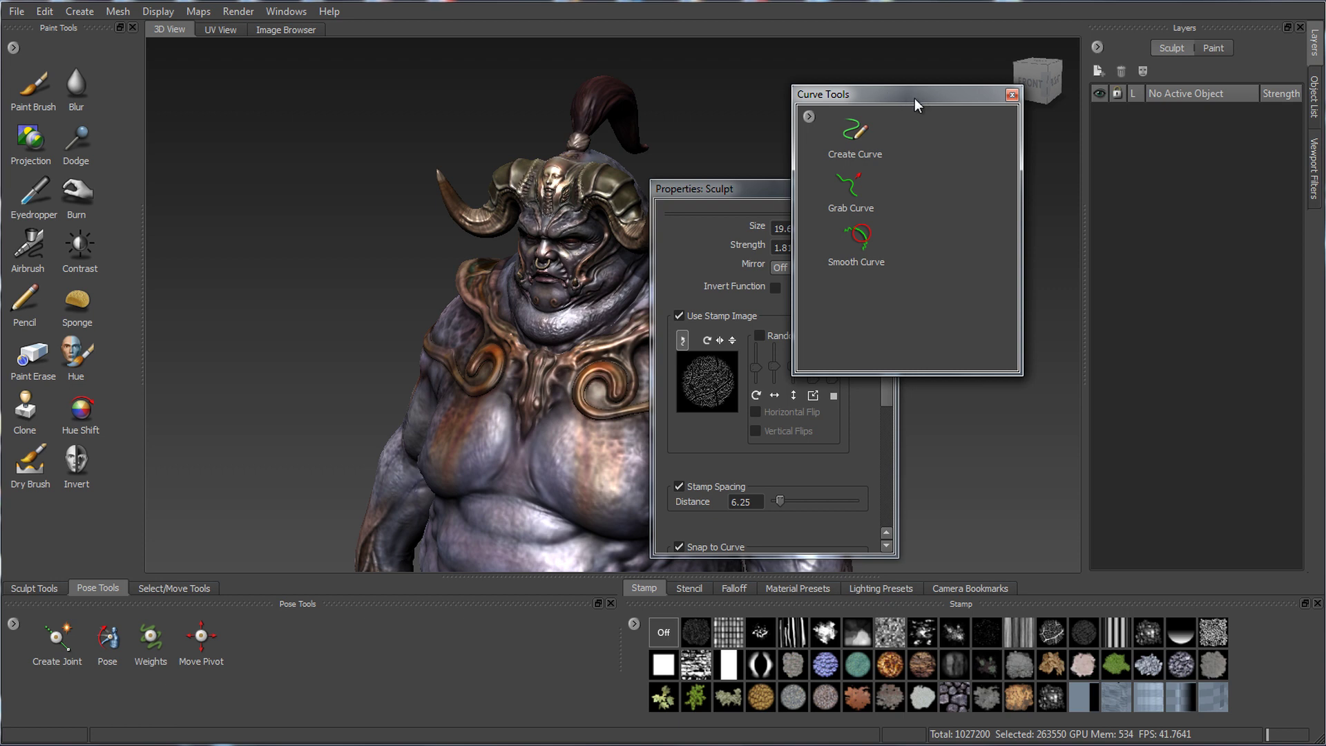
Step: Import the saved layout 00_Painting.mudui, look through its Paint Tools tray, and slightly widen the Layers and Color Chooser column
click(292, 13)
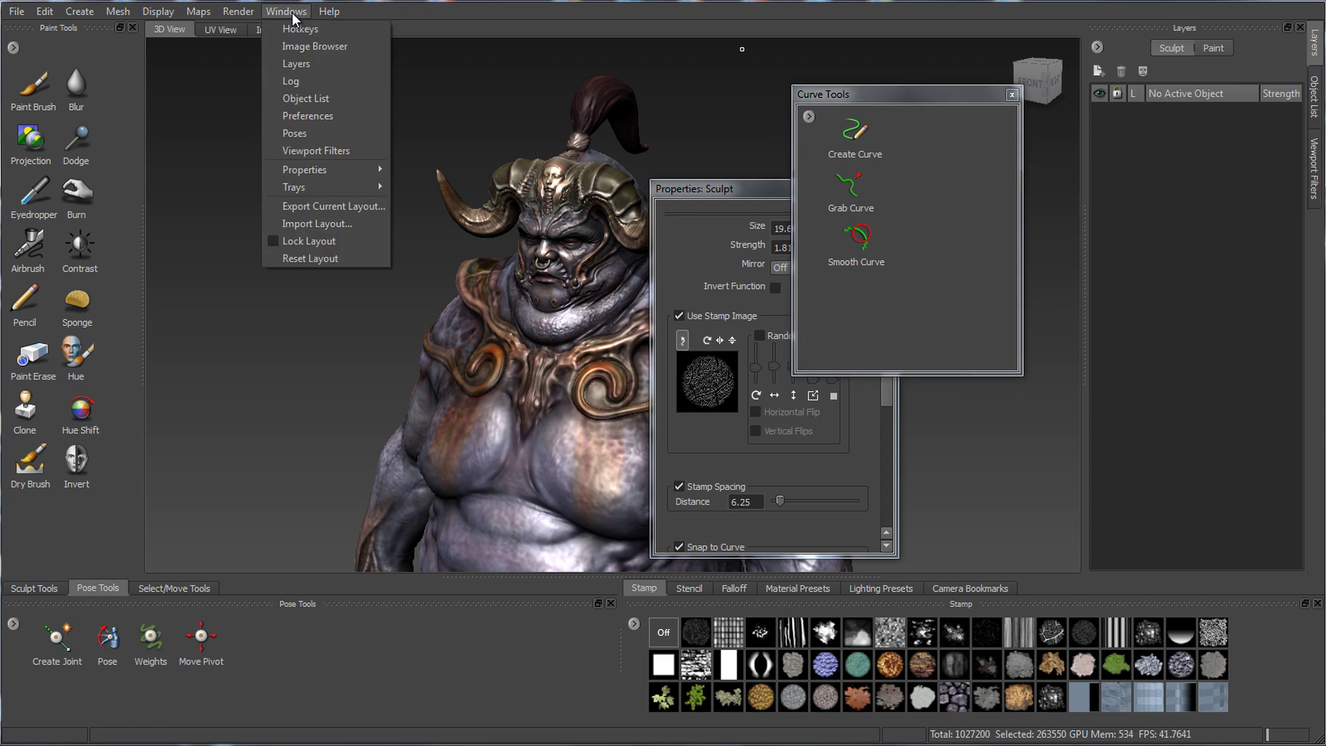
click(297, 228)
double_click(199, 139)
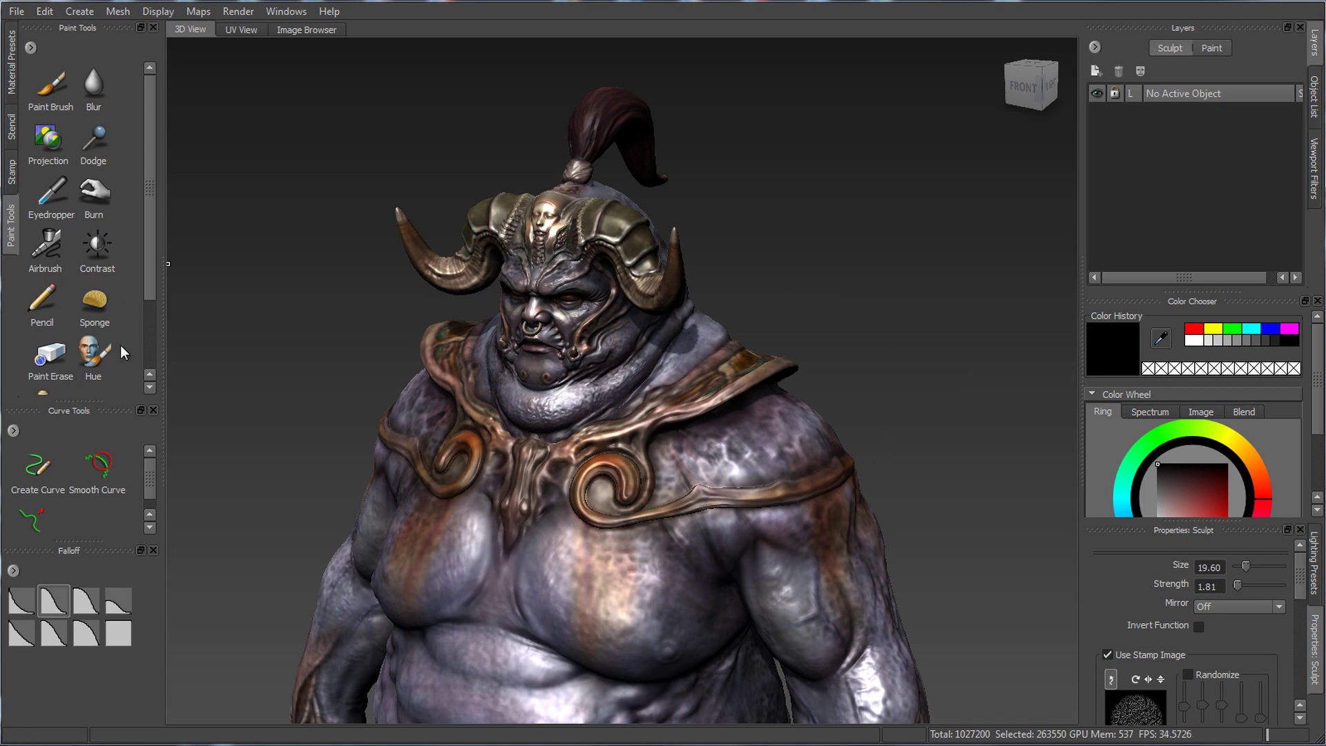
scroll(148, 322, down, 2)
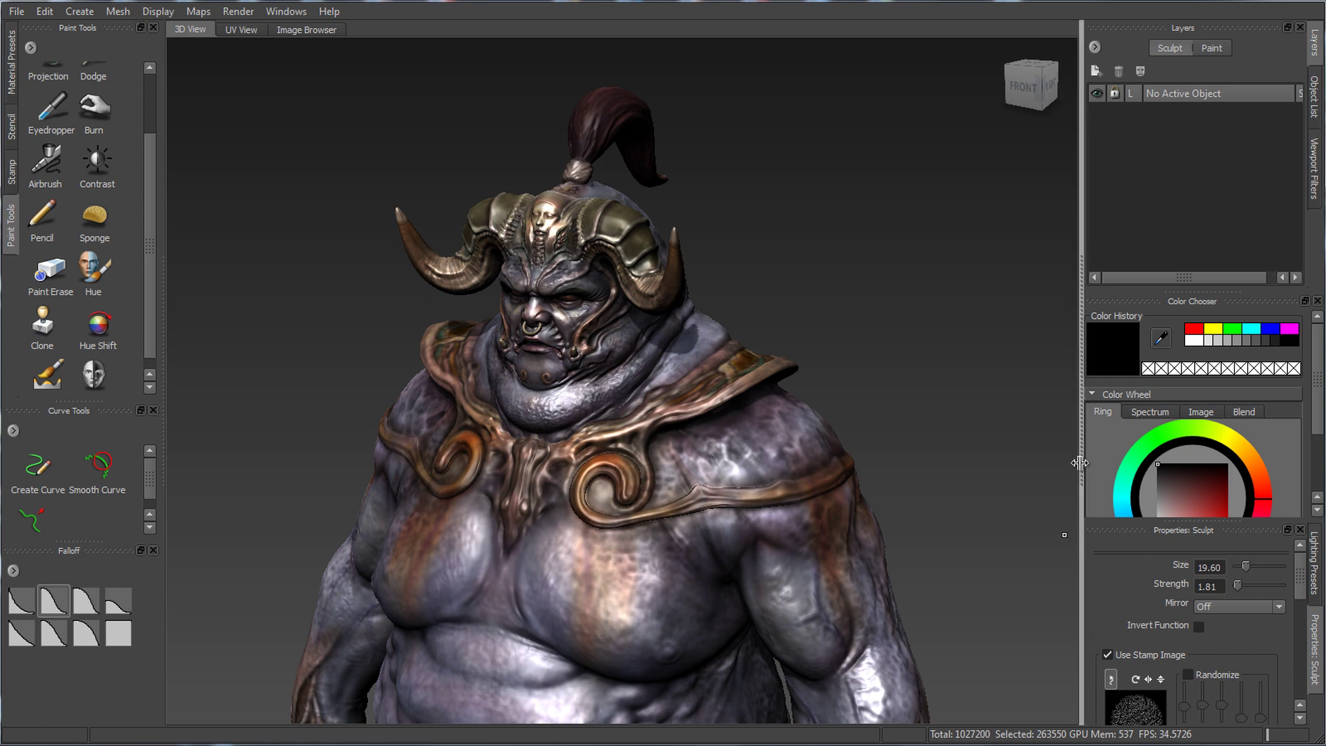
drag(1083, 462, 1079, 463)
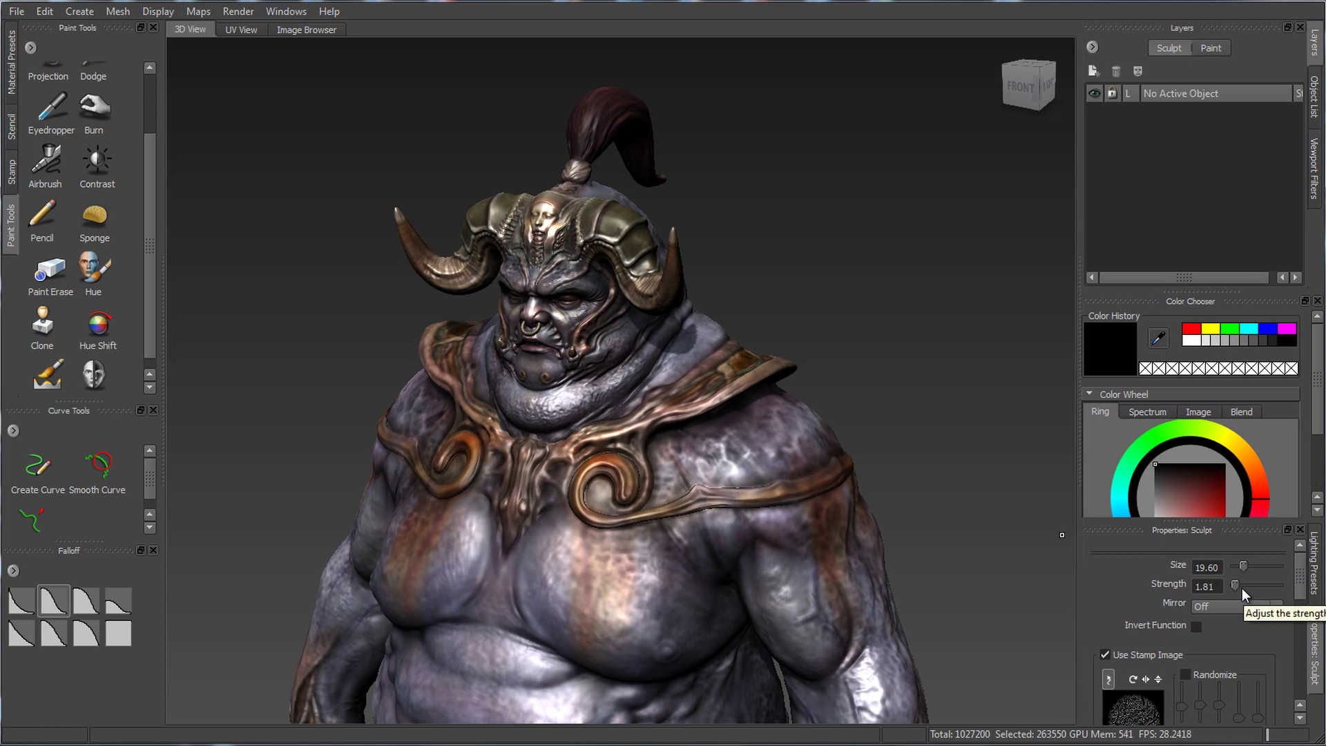
Step: Reset the interface to the default layout and accept the confirmation
click(290, 12)
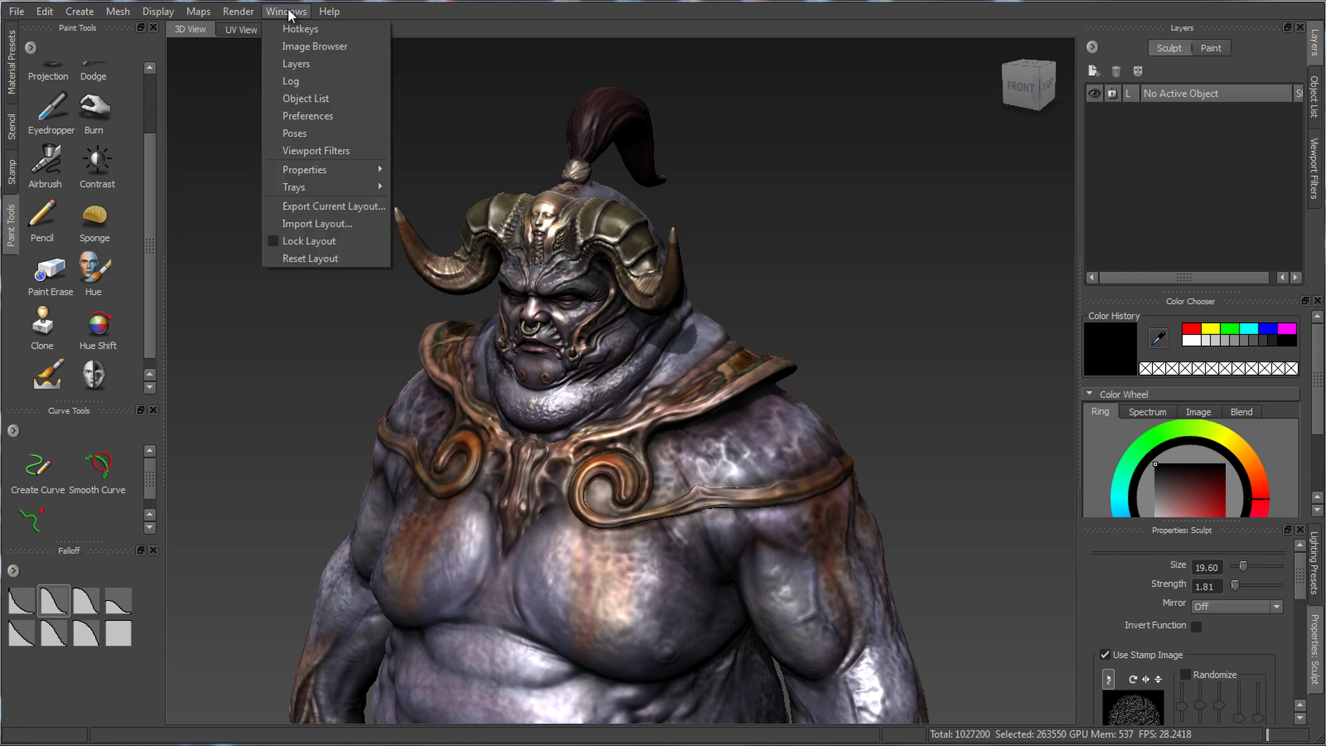
click(302, 259)
click(626, 394)
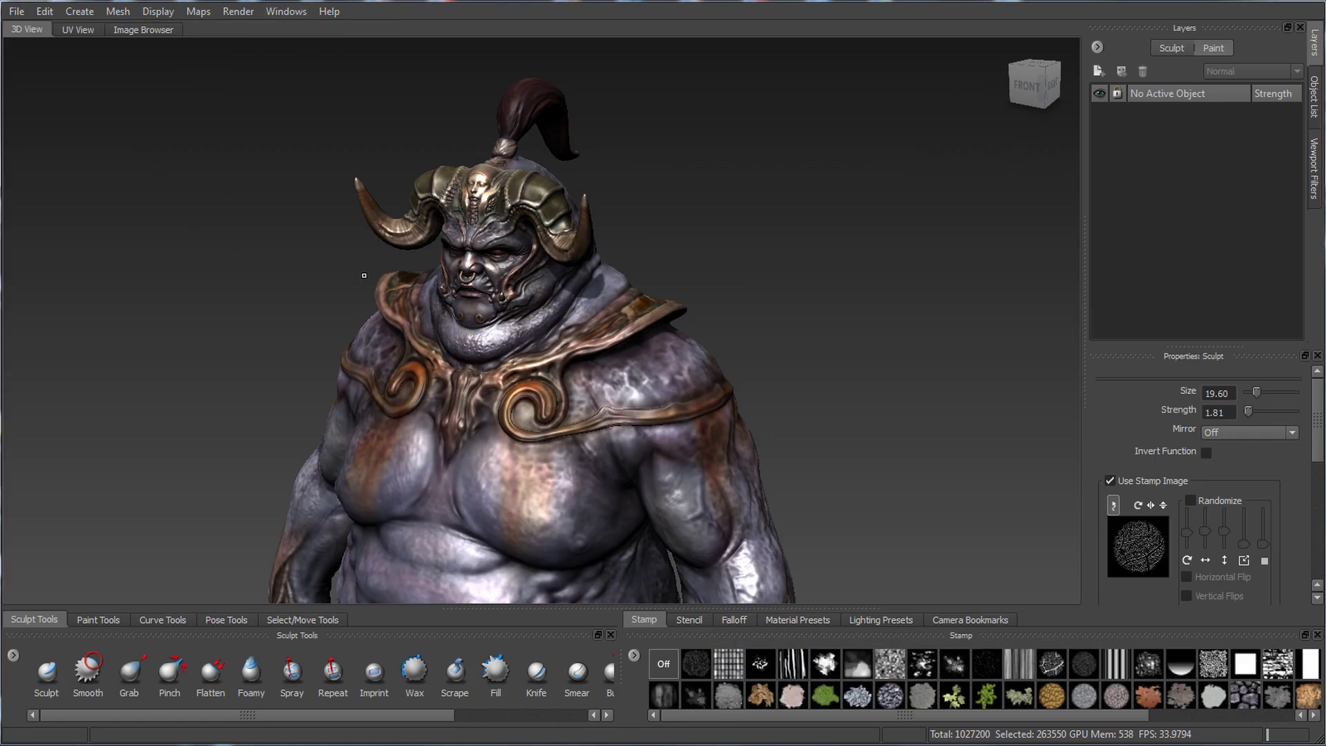
Step: Try moving the Sculpt Tools tray out of its dock, and reset the layout to its defaults again
click(300, 13)
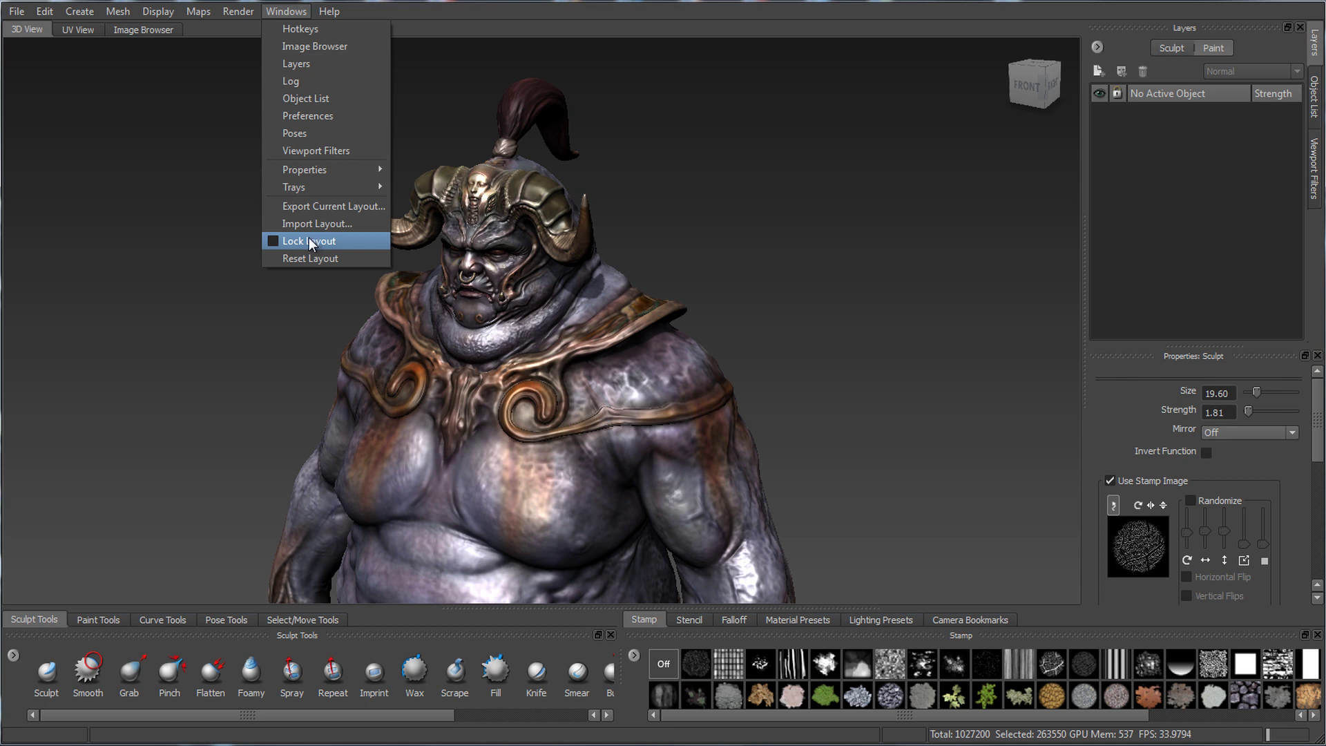
click(688, 176)
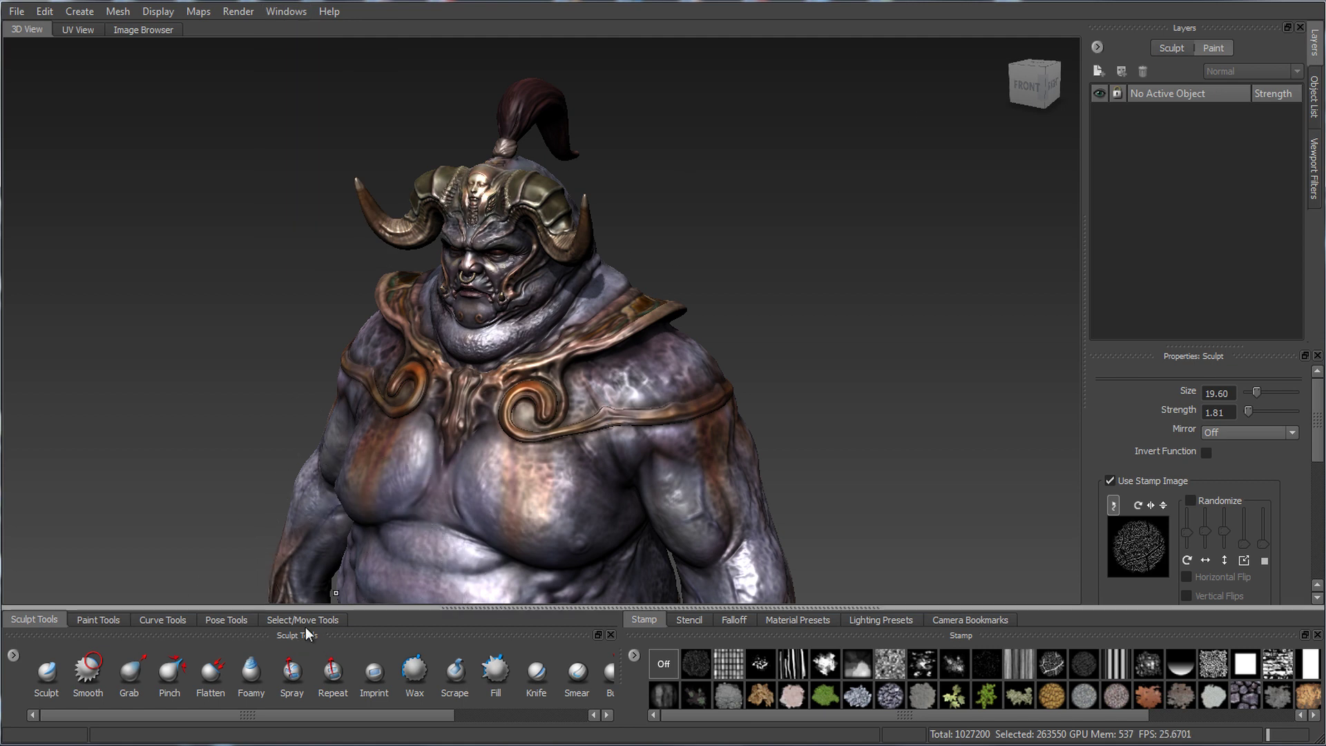
mouse_move(249, 636)
mouse_down()
mouse_move(661, 323)
mouse_move(380, 658)
mouse_move(360, 625)
mouse_up()
click(286, 11)
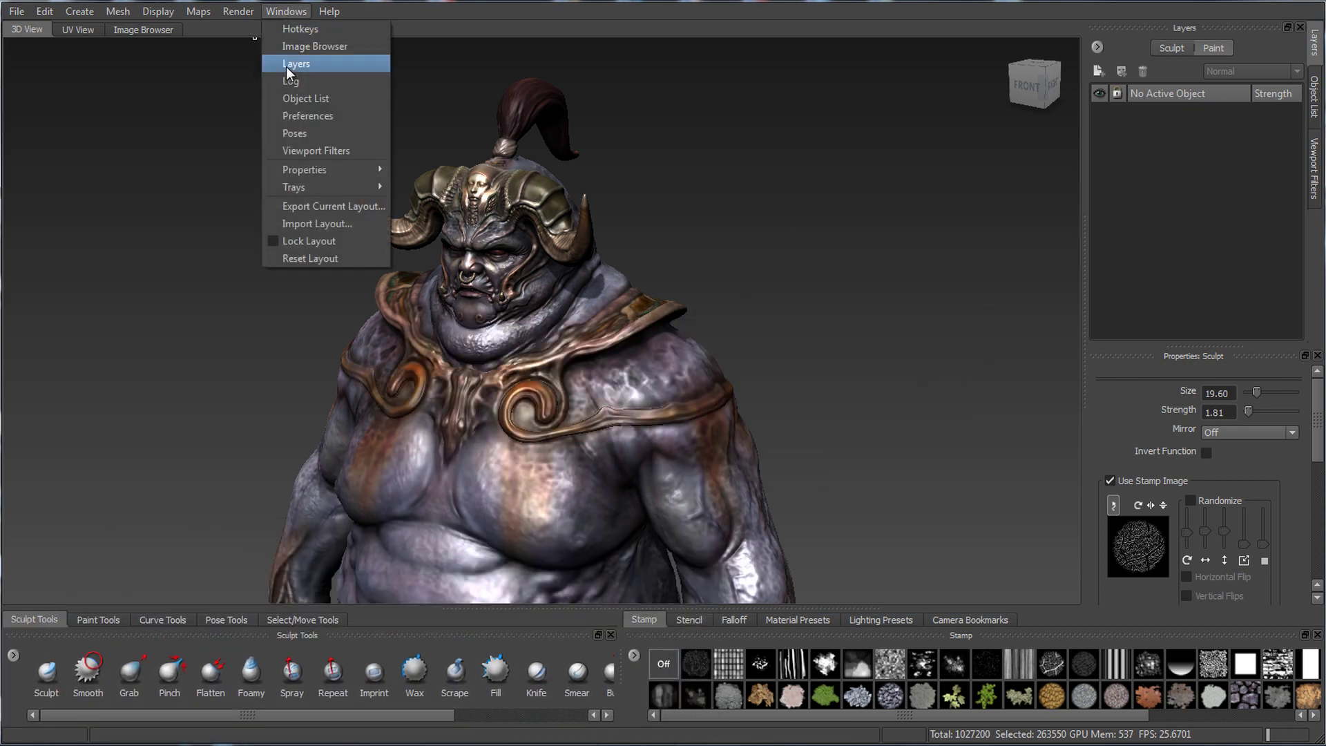
click(298, 258)
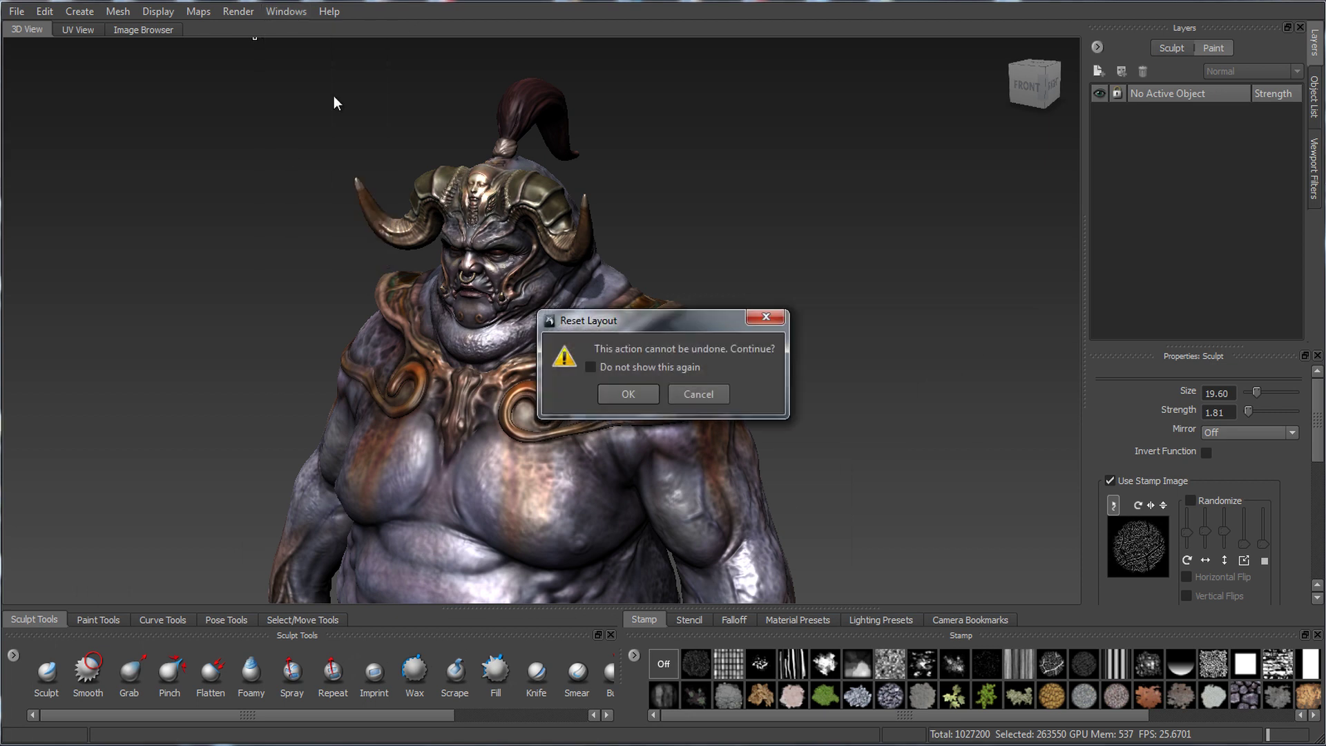
click(628, 393)
Step: Lock the layout so that the trays cannot be moved or closed, and turn the character to face front
click(286, 11)
click(306, 242)
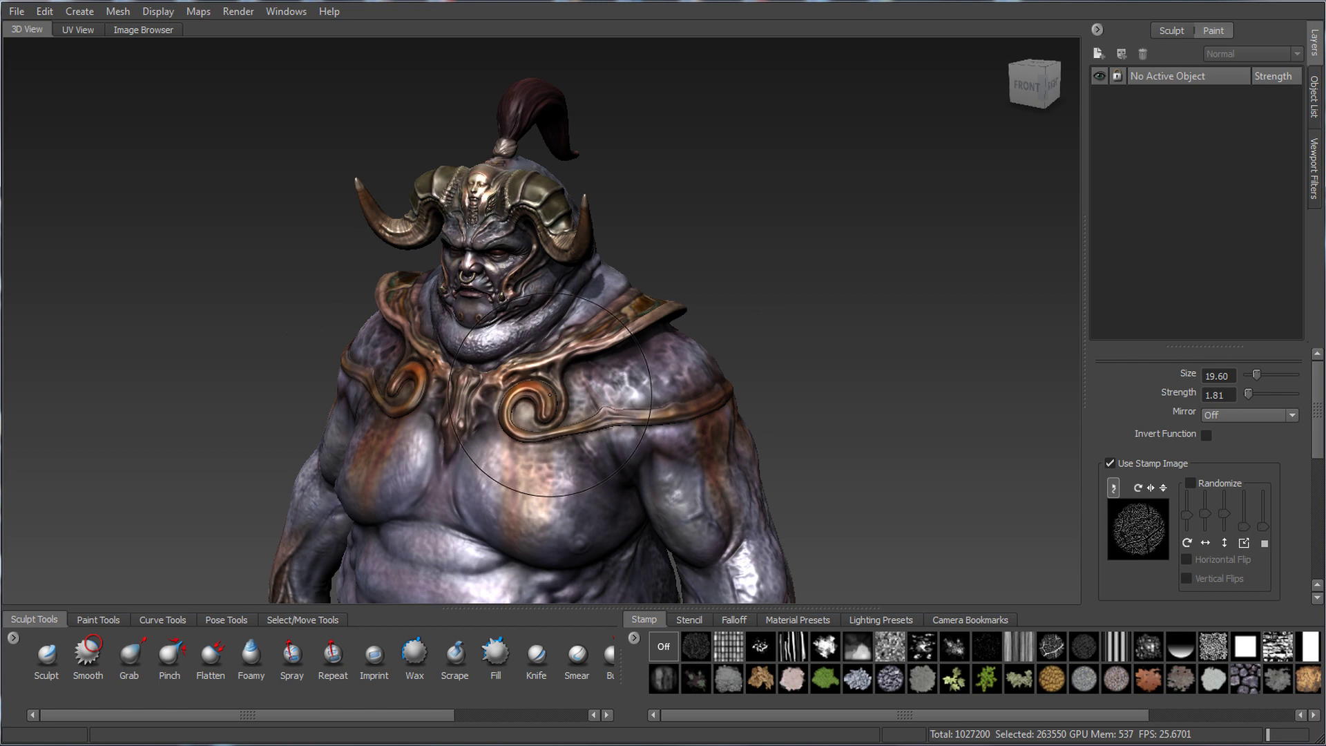
alt+drag(729, 272, 773, 293)
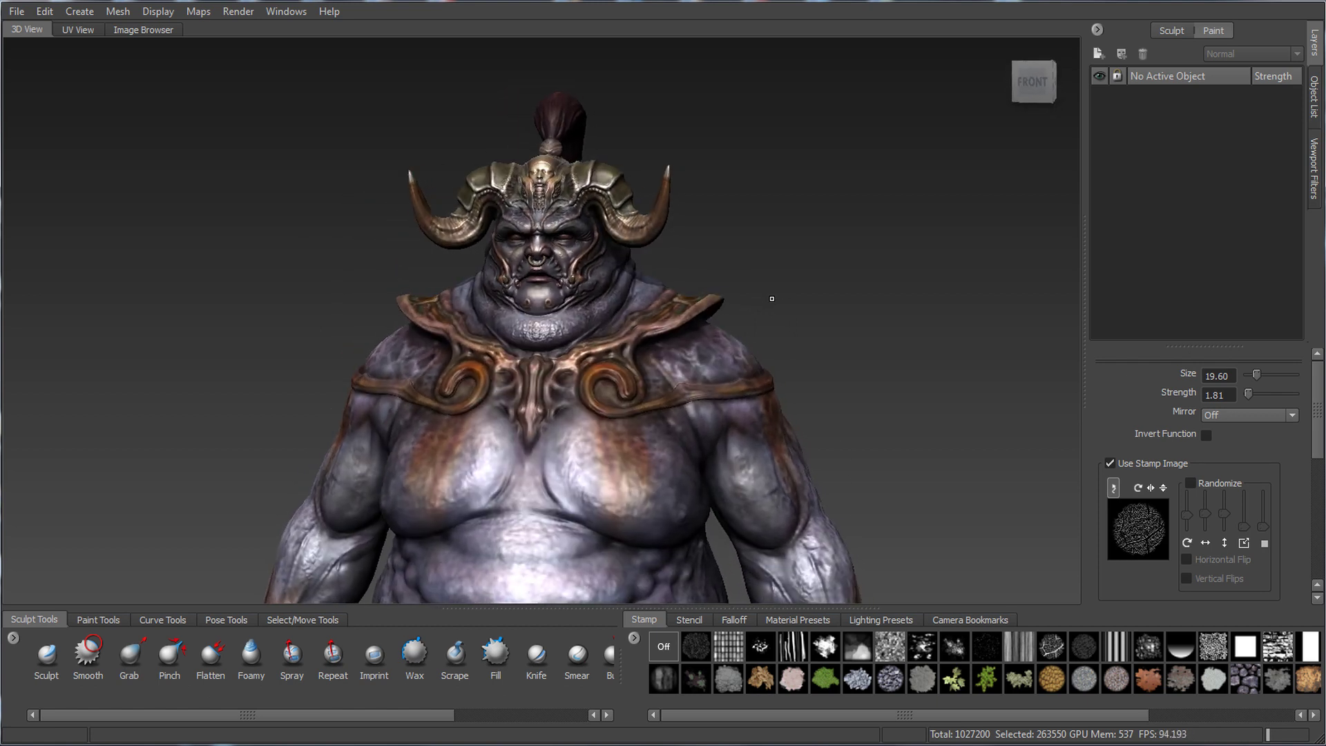
Step: Bring up the context commands for the empty background and for the character's body, making the body the active object
right_click(837, 231)
right_click(545, 433)
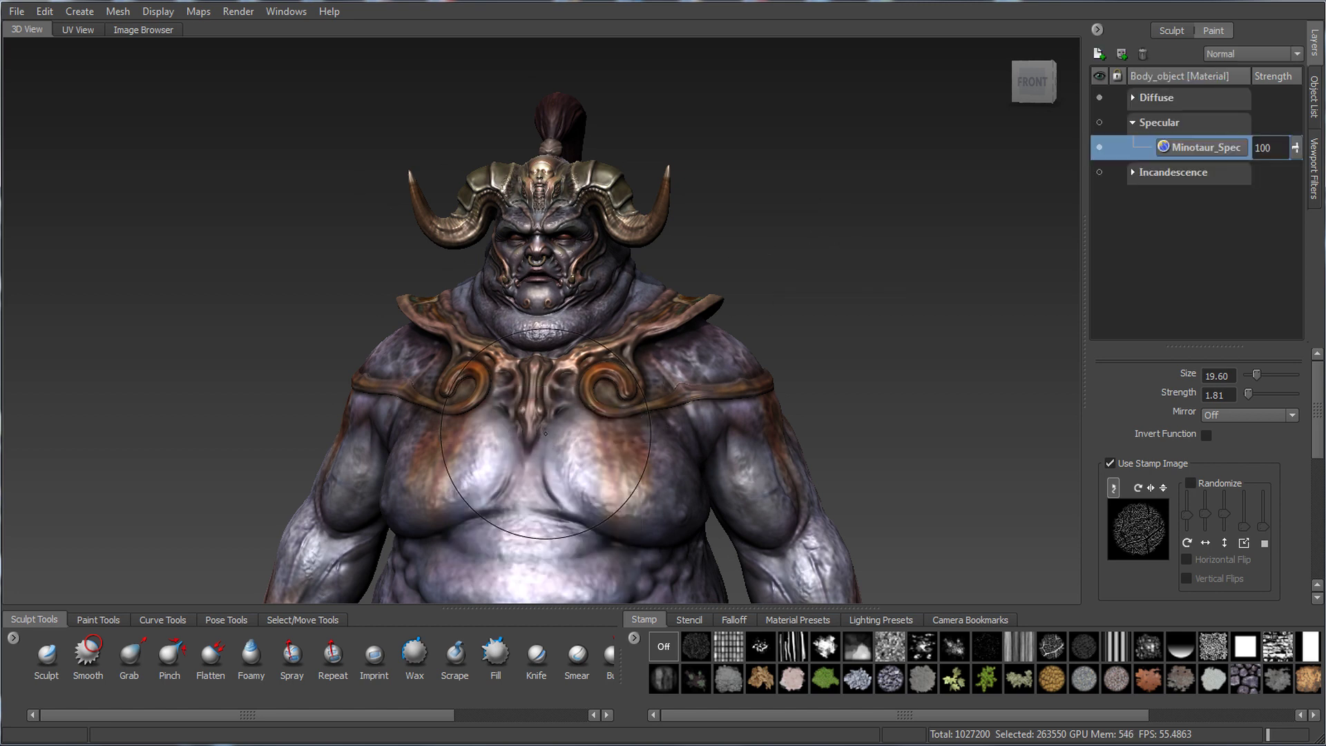
alt+drag(599, 433, 586, 435)
Step: Show the radial tool menu at different places in the 3D view and examine its paint tools and scene display group
key(space)
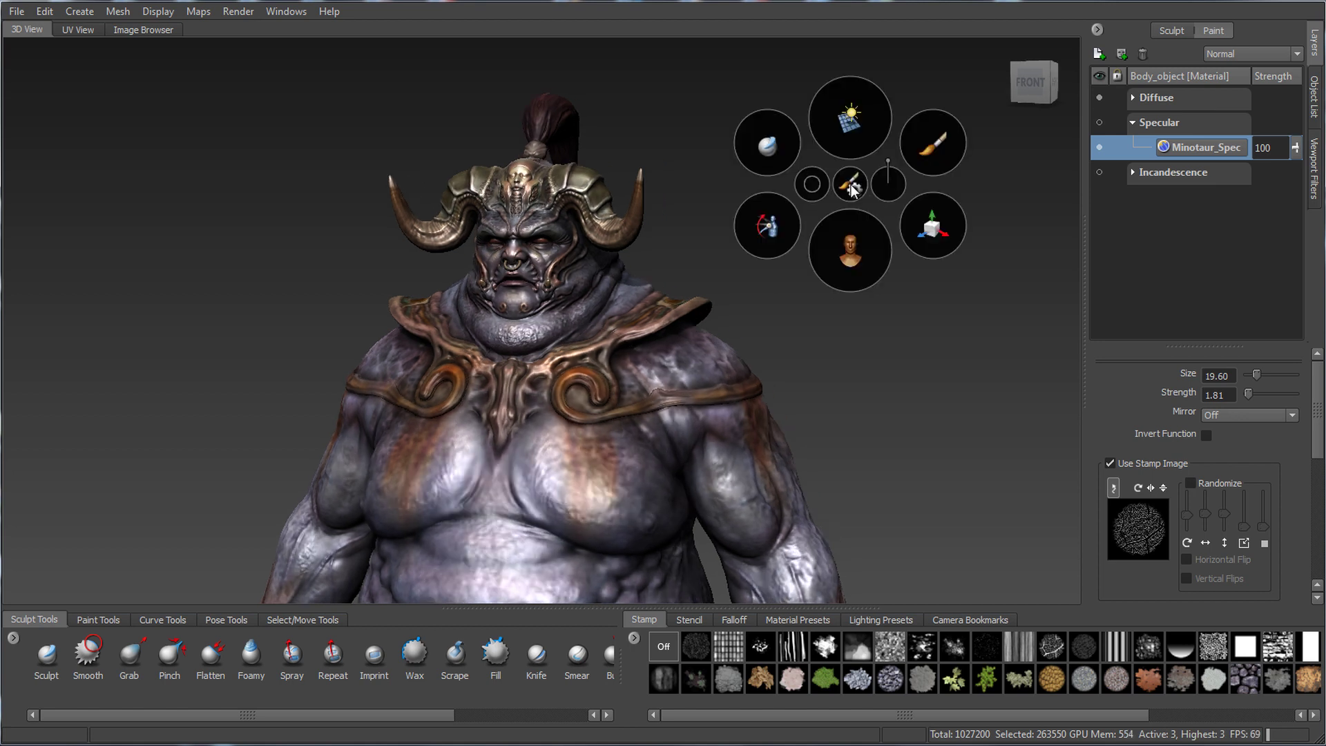
key(space)
key(space)
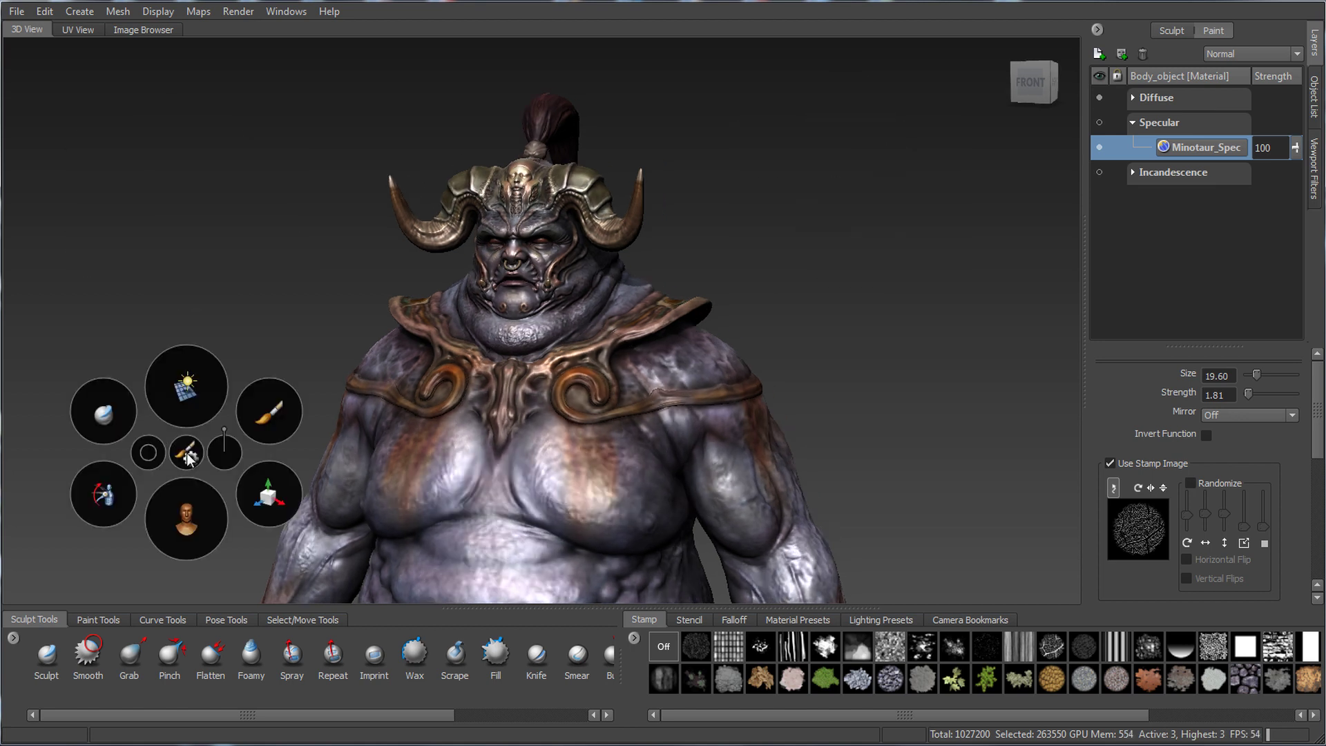
key(space)
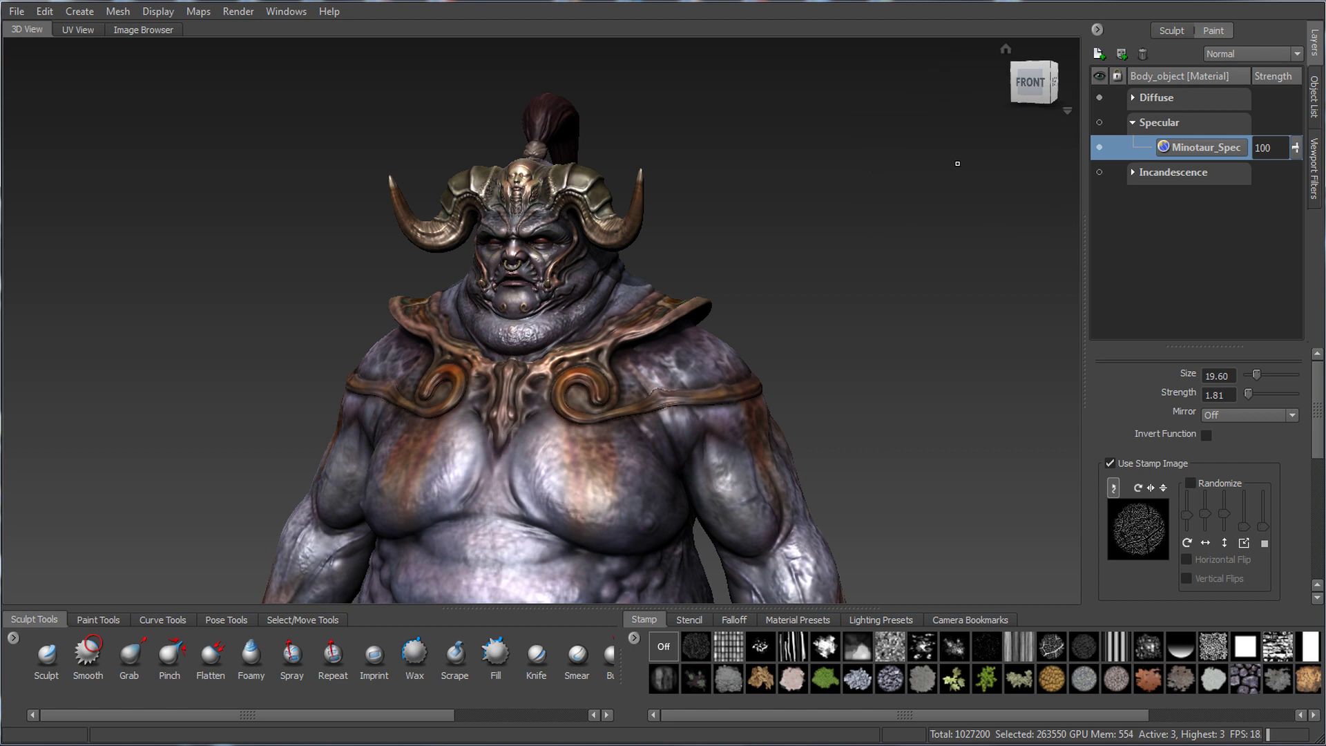
key(space)
mouse_move(906, 183)
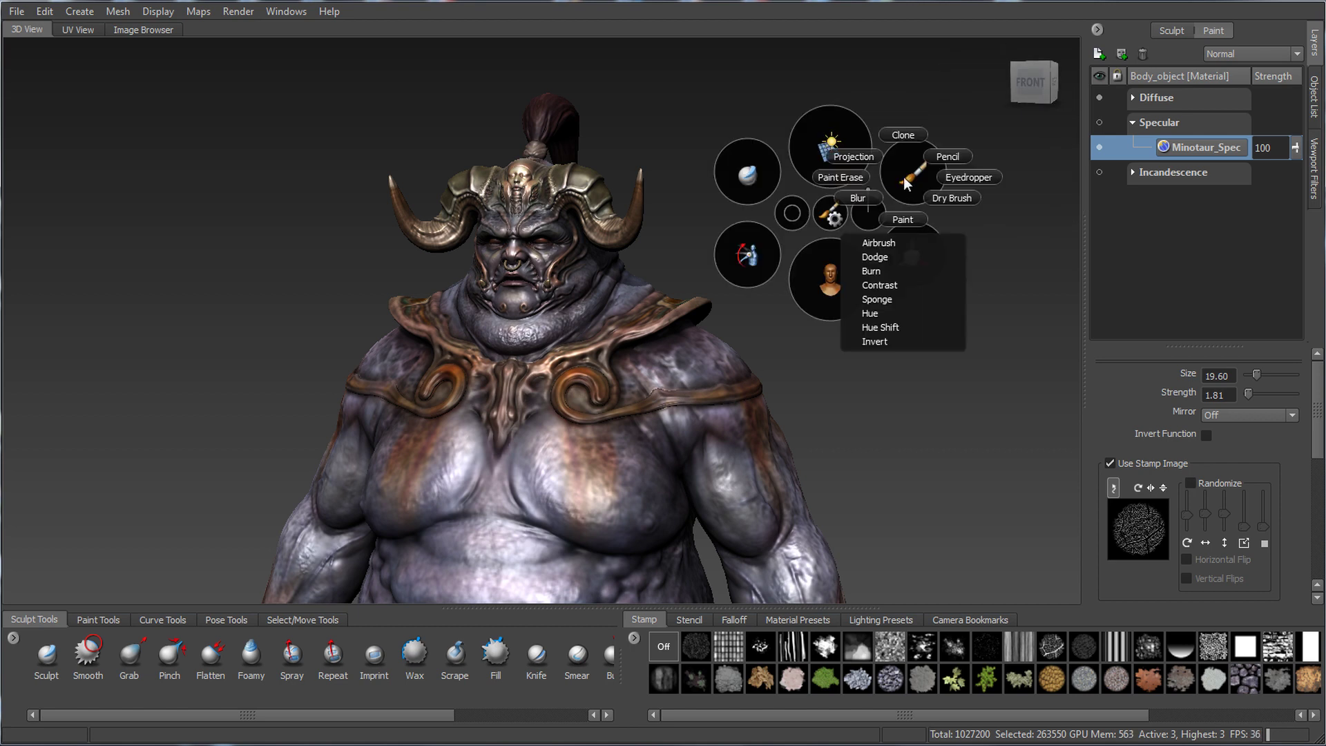
mouse_move(836, 144)
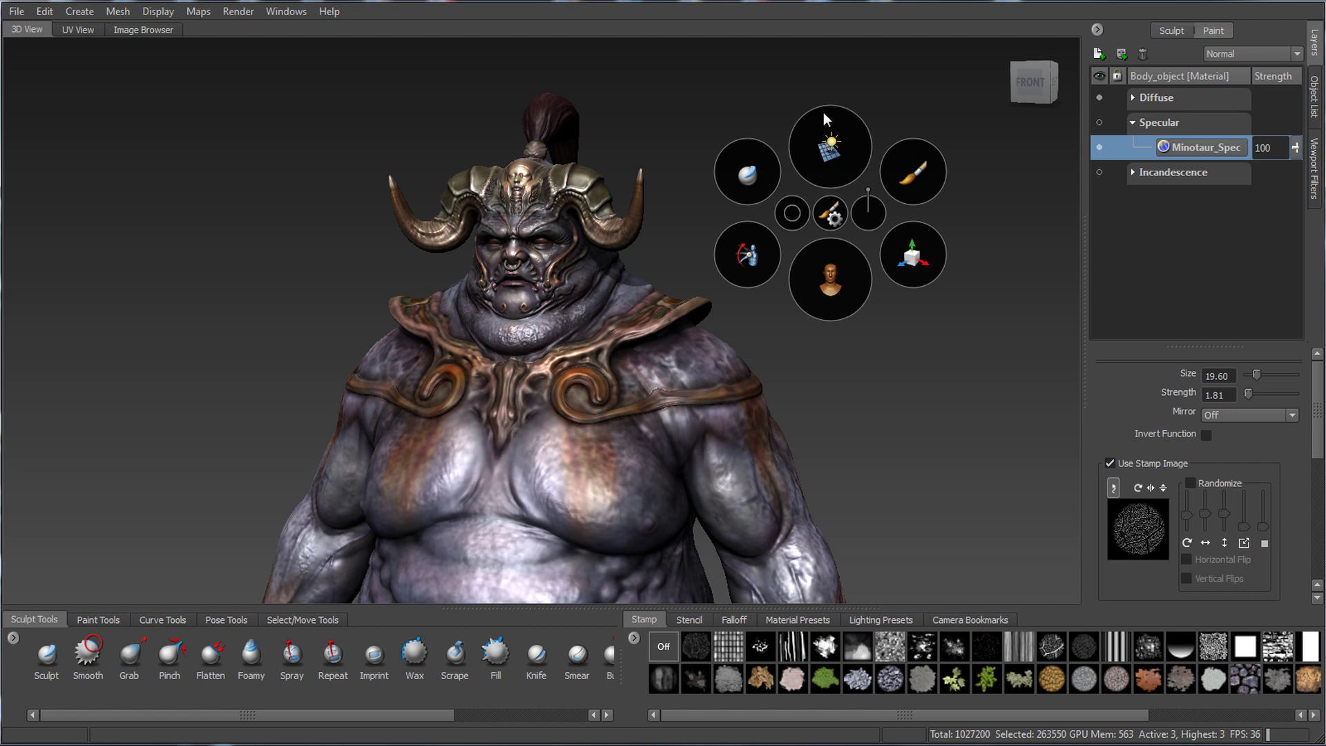
click(835, 127)
click(827, 90)
Step: Lock the character's body with the radial menu's Lock / Unlock Model command, and unlock it again
click(831, 271)
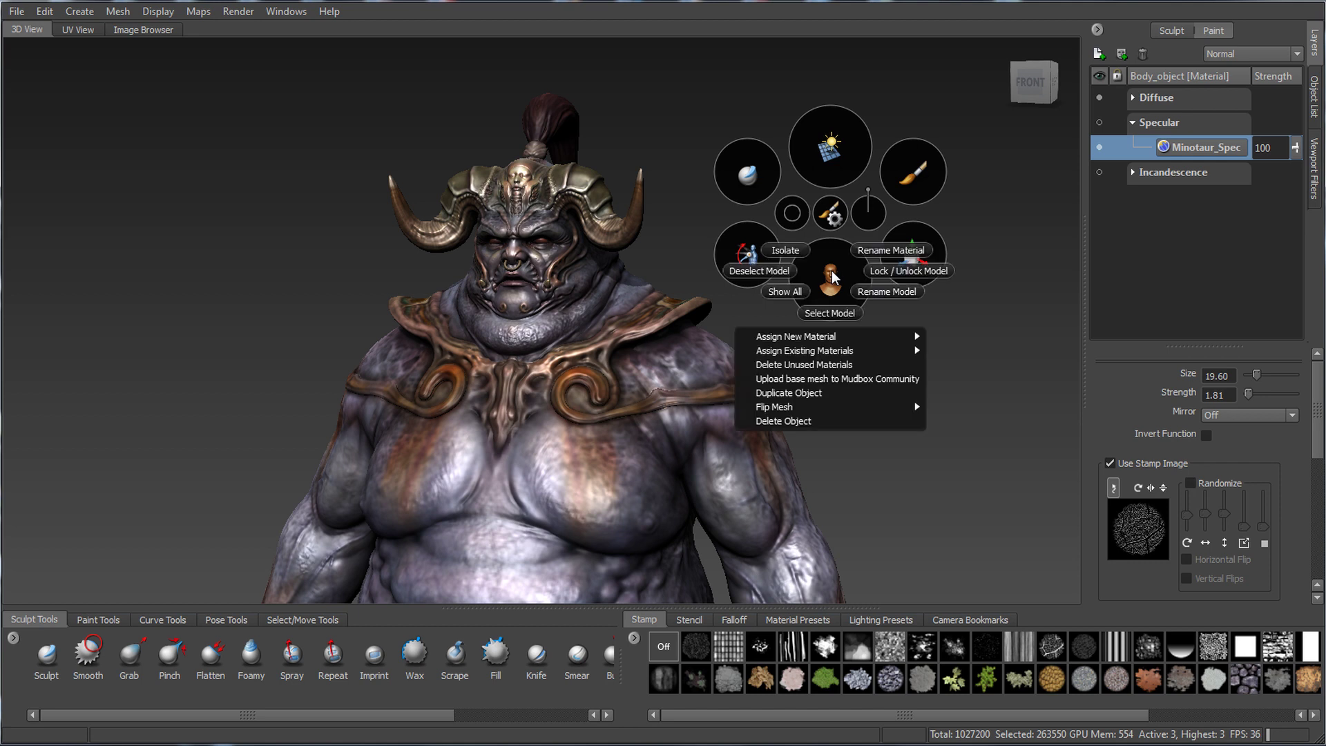
click(890, 272)
click(832, 284)
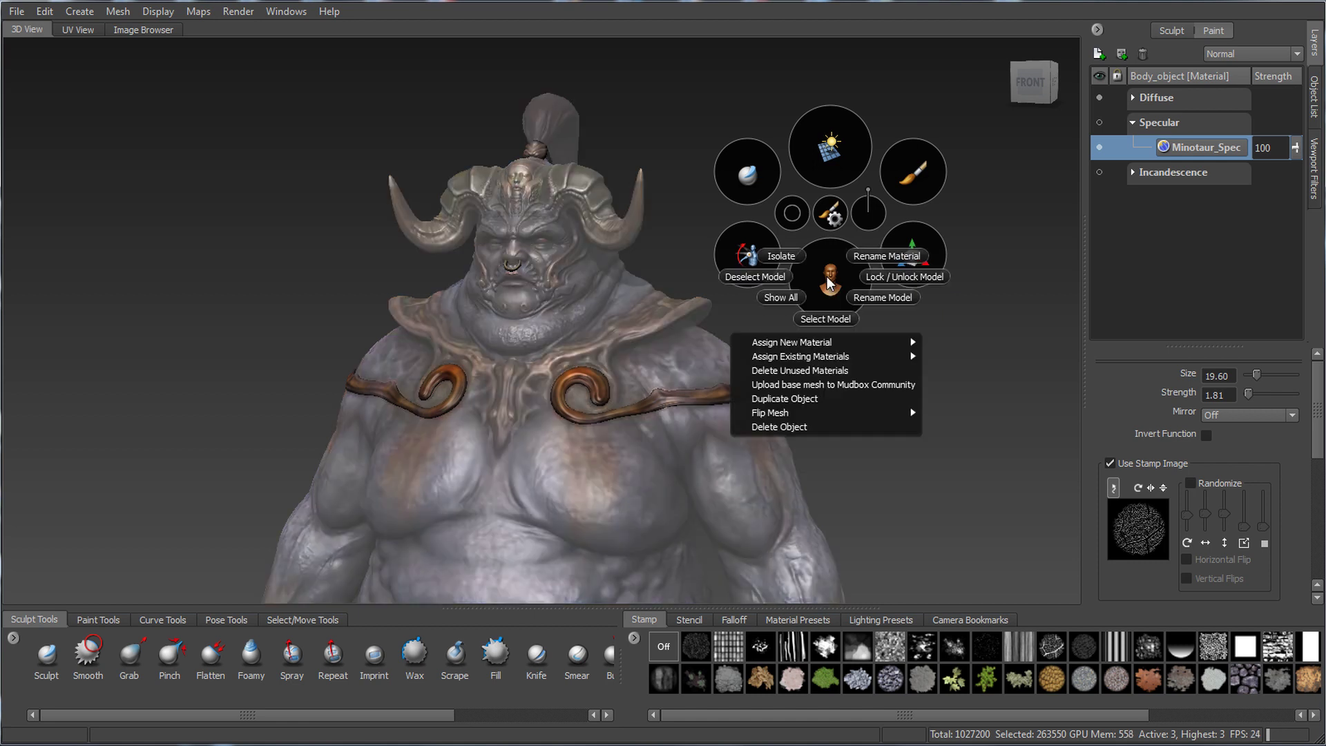
click(919, 278)
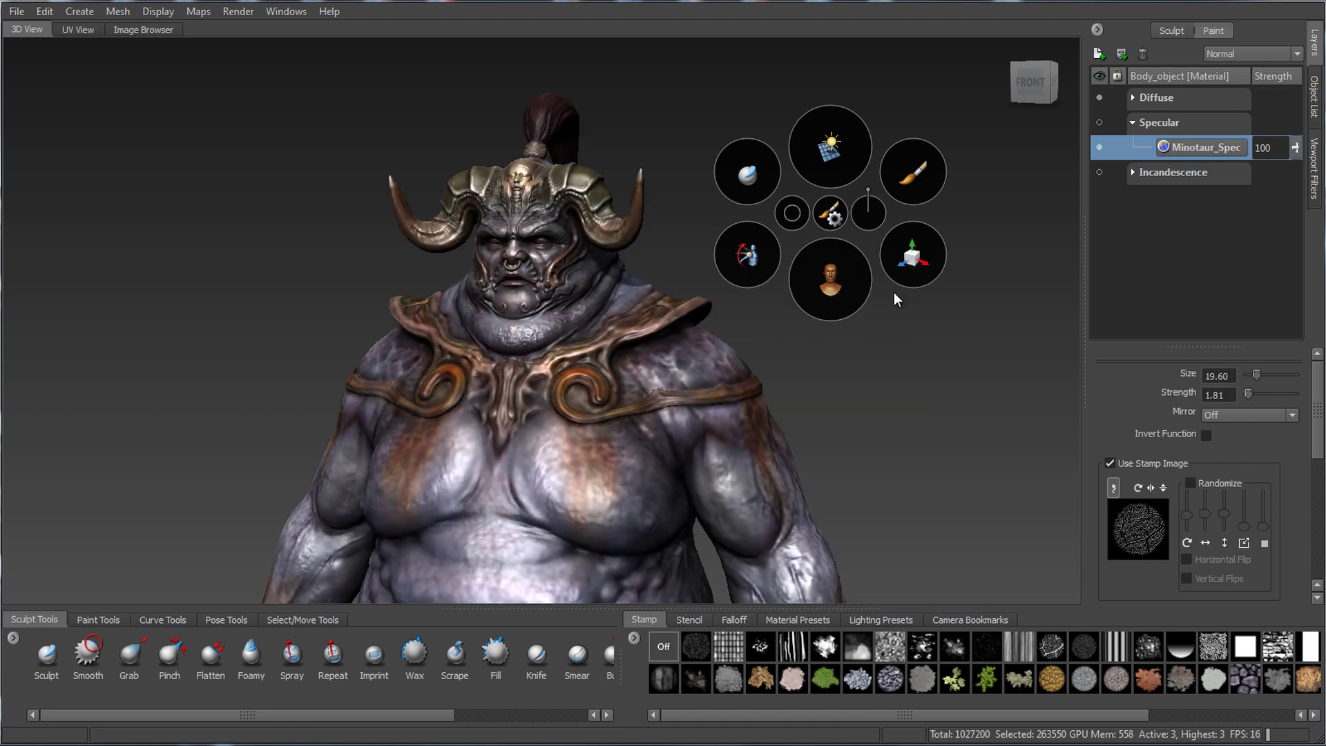
Step: Examine the radial menu's select/move, pose, sculpt and model command groups, and dismiss the radial menu
click(912, 259)
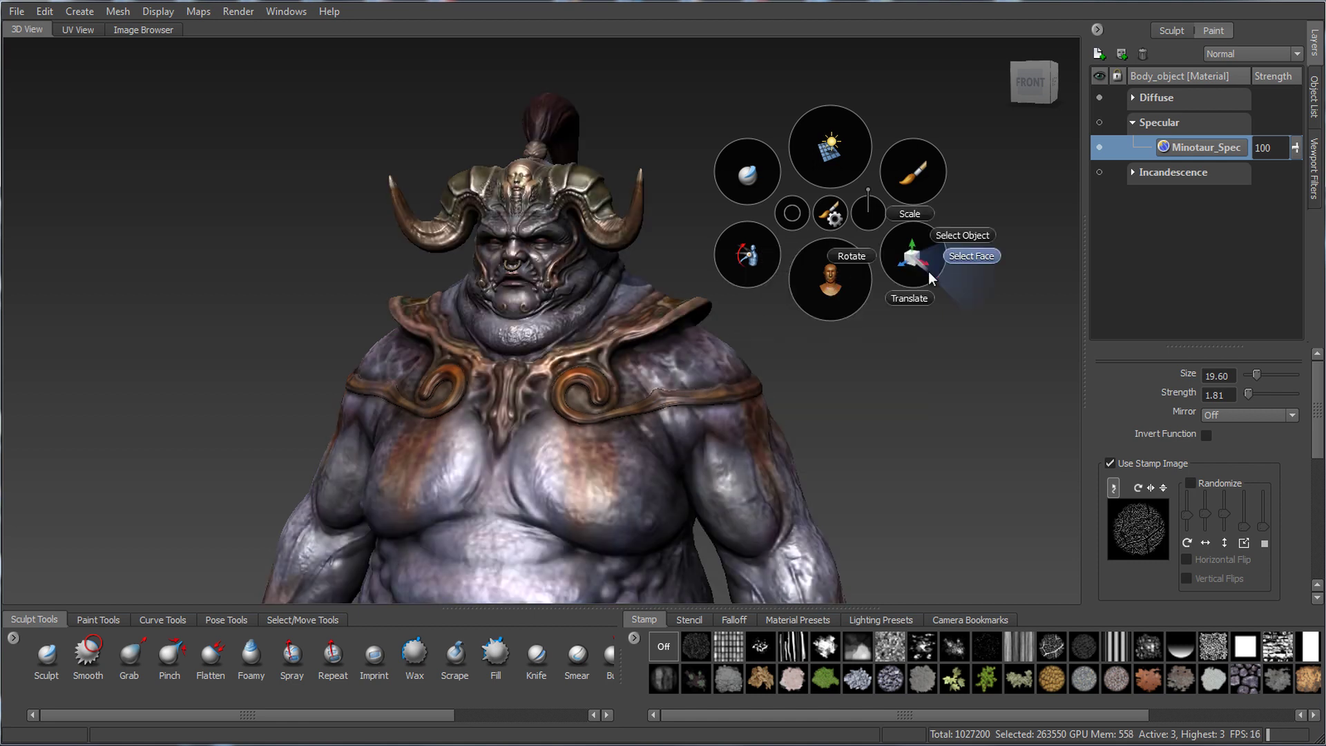
click(747, 258)
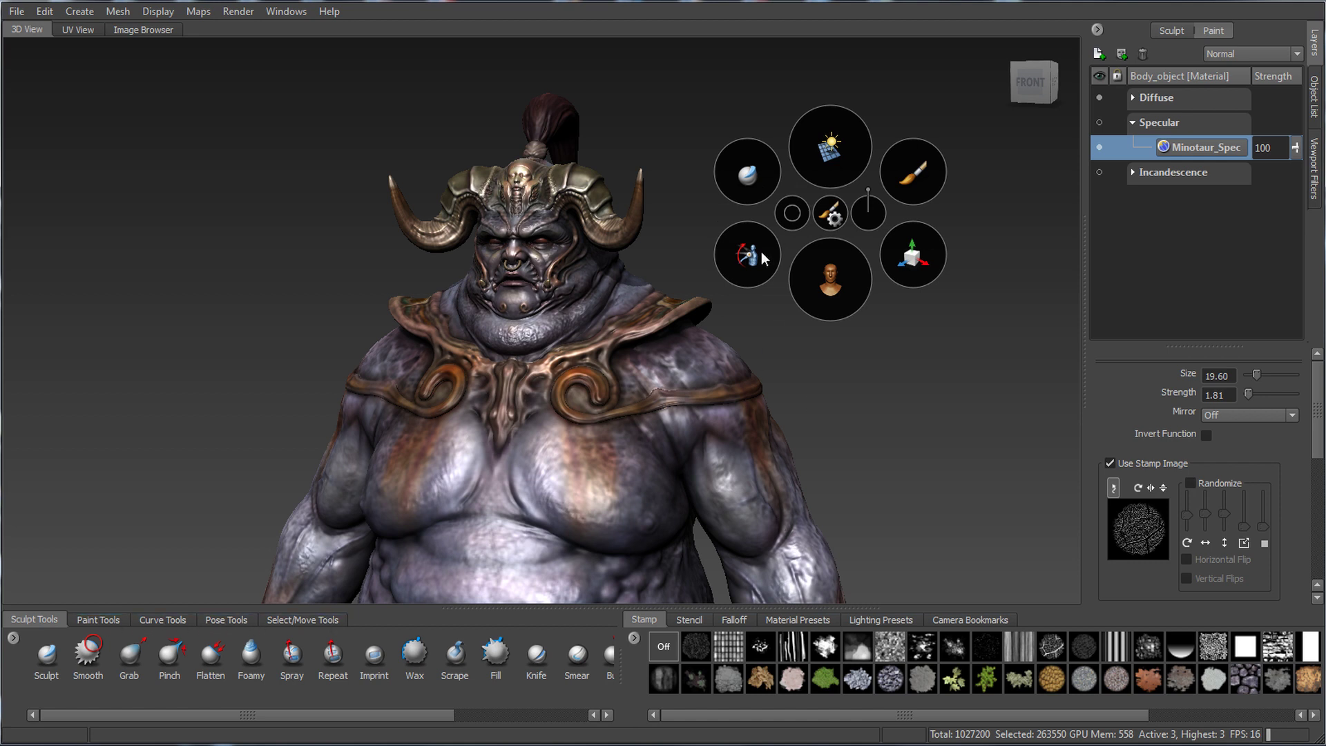
mouse_move(765, 253)
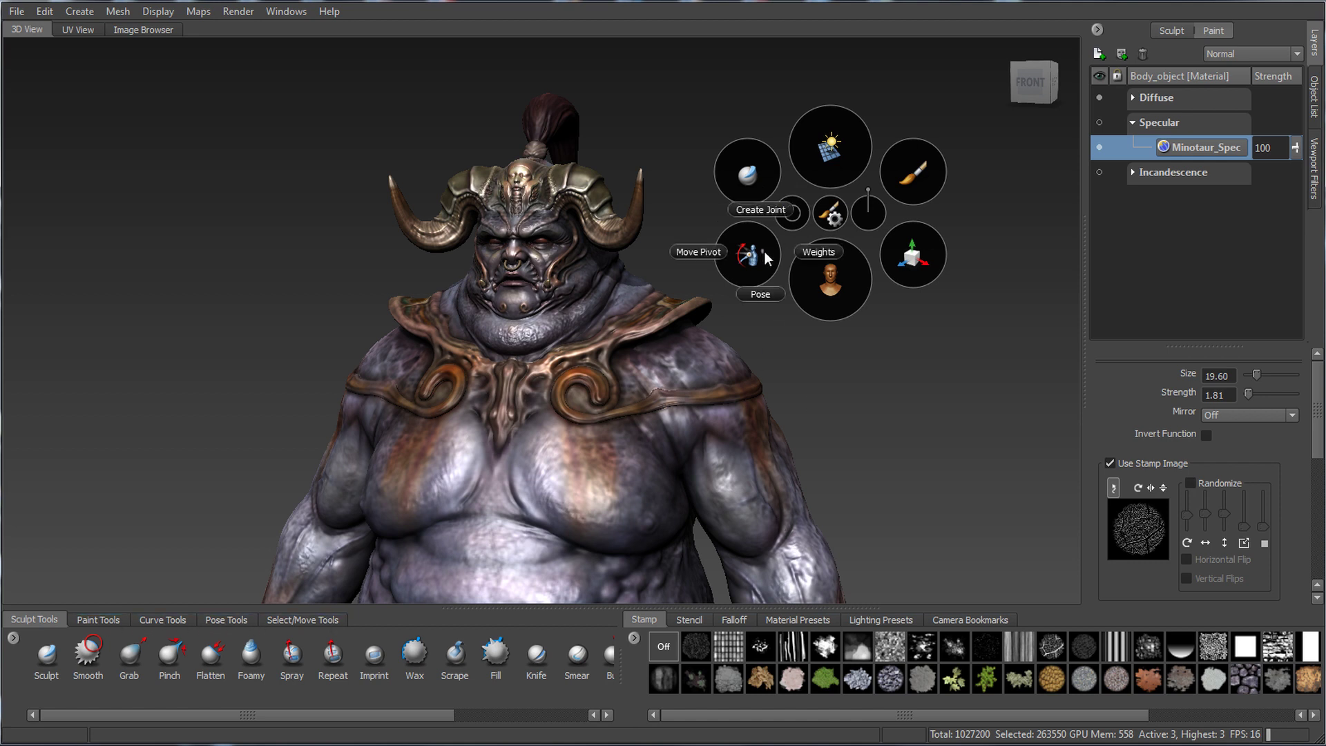
click(749, 174)
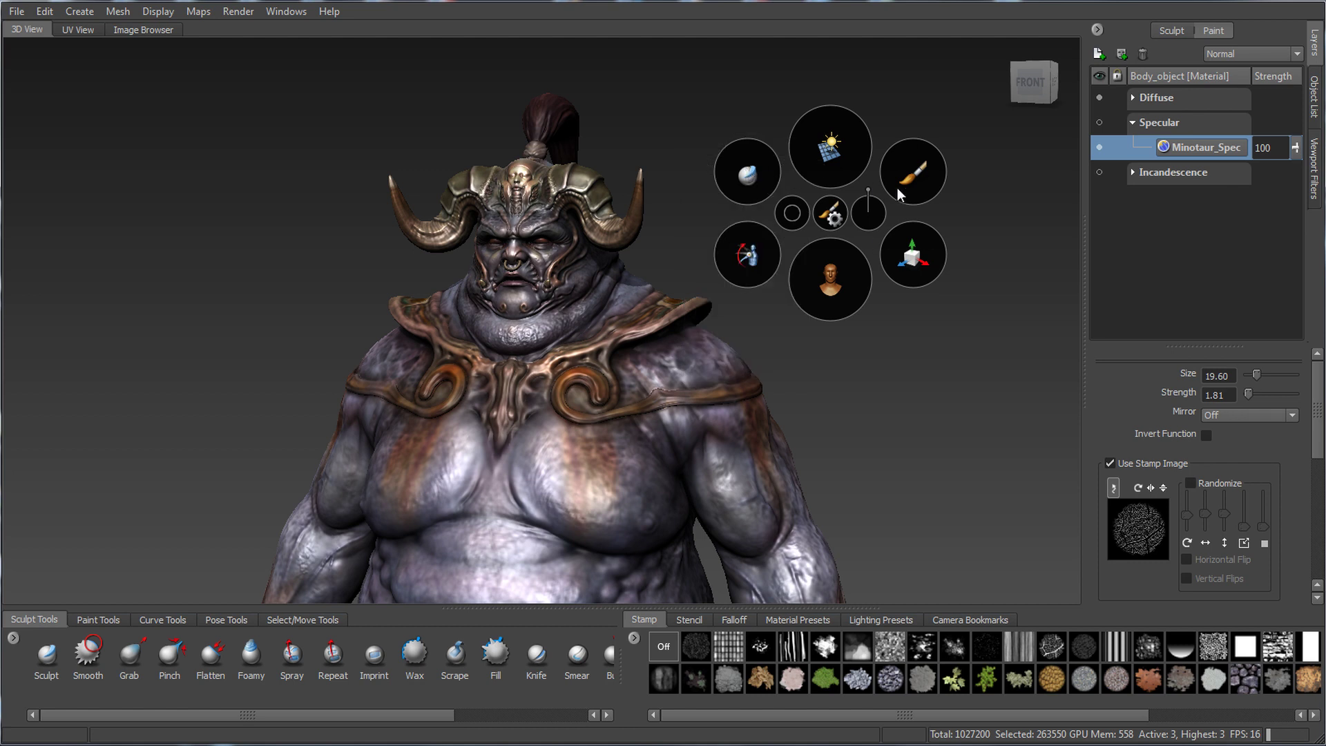
mouse_move(919, 262)
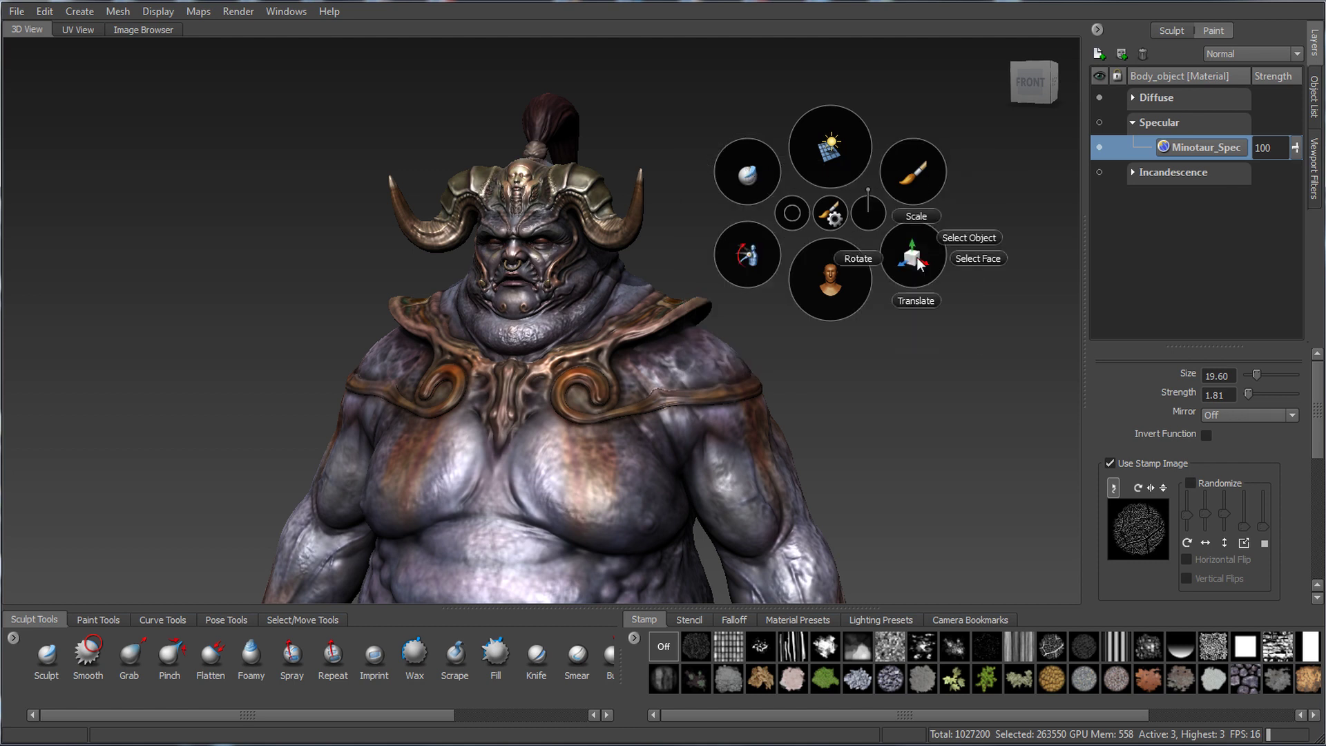
mouse_move(831, 293)
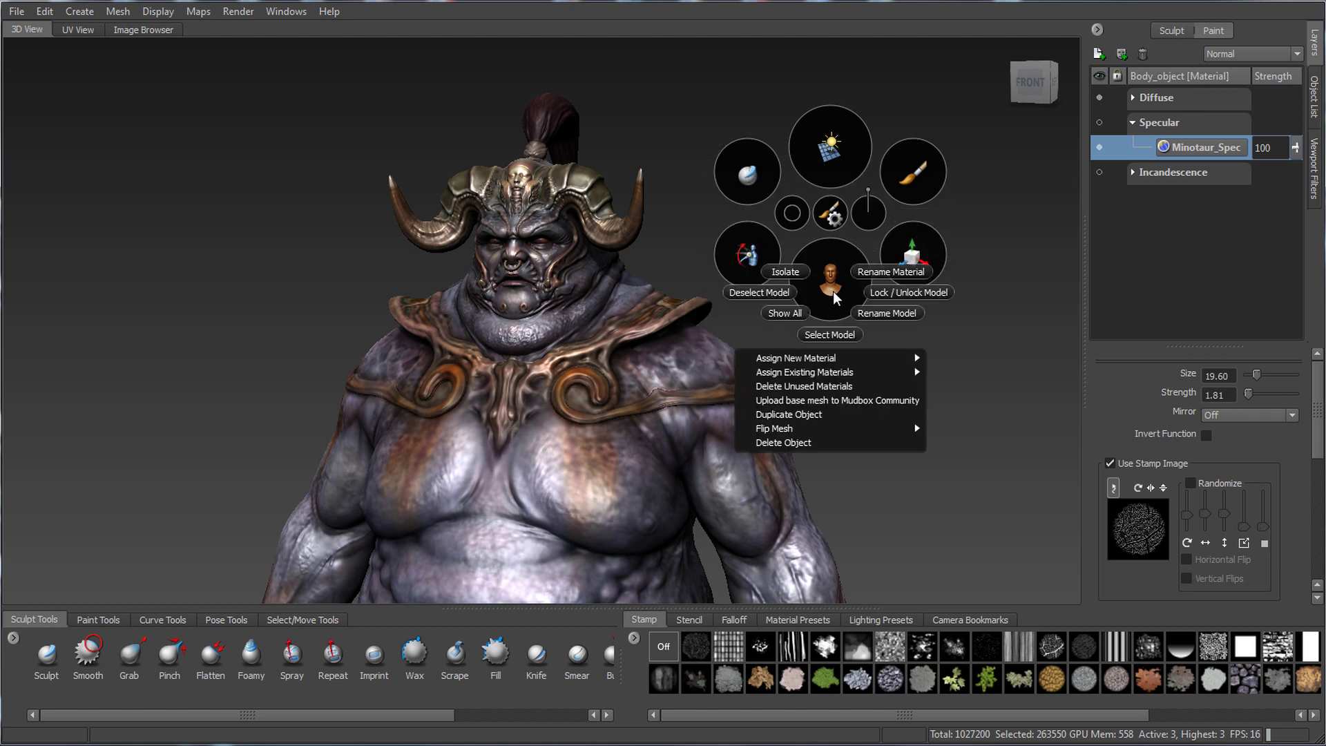
drag(873, 418, 832, 291)
key(space)
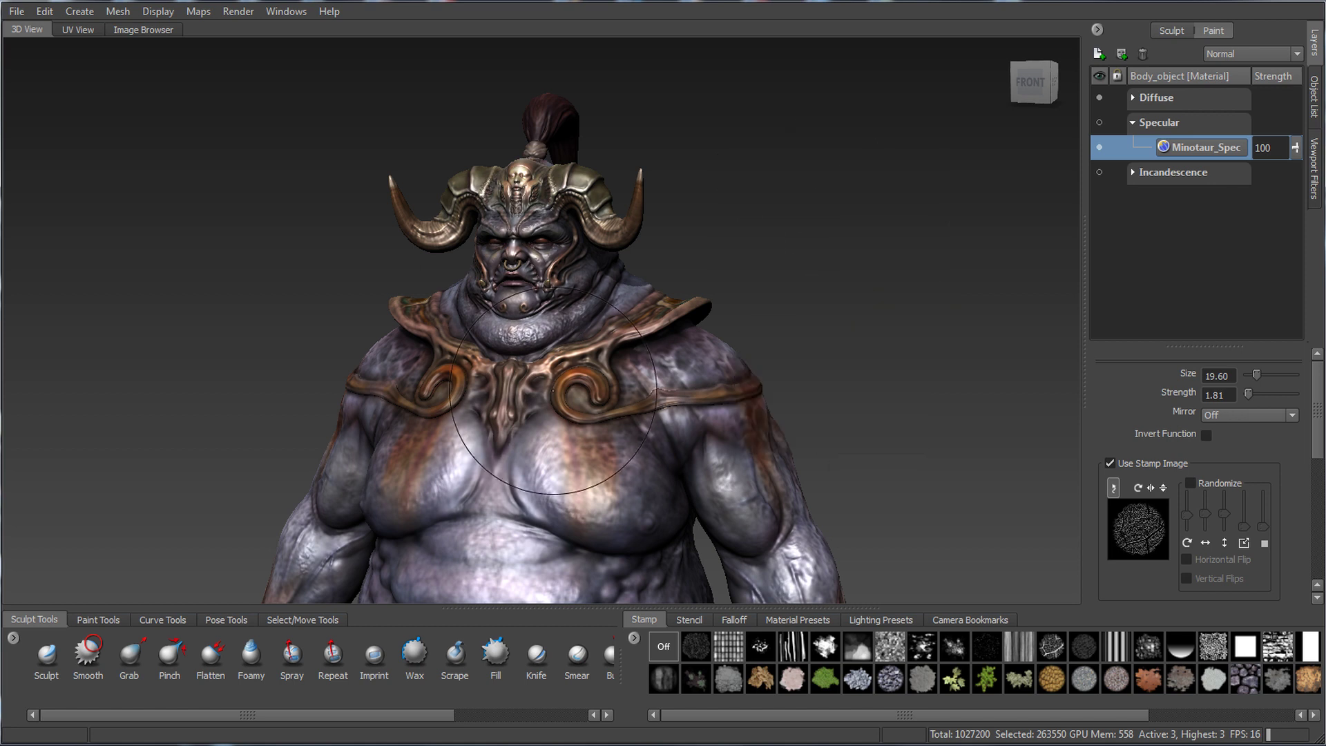
Step: Review the context commands on the character's chest and the empty background, and view the figure down to the waist
right_click(525, 432)
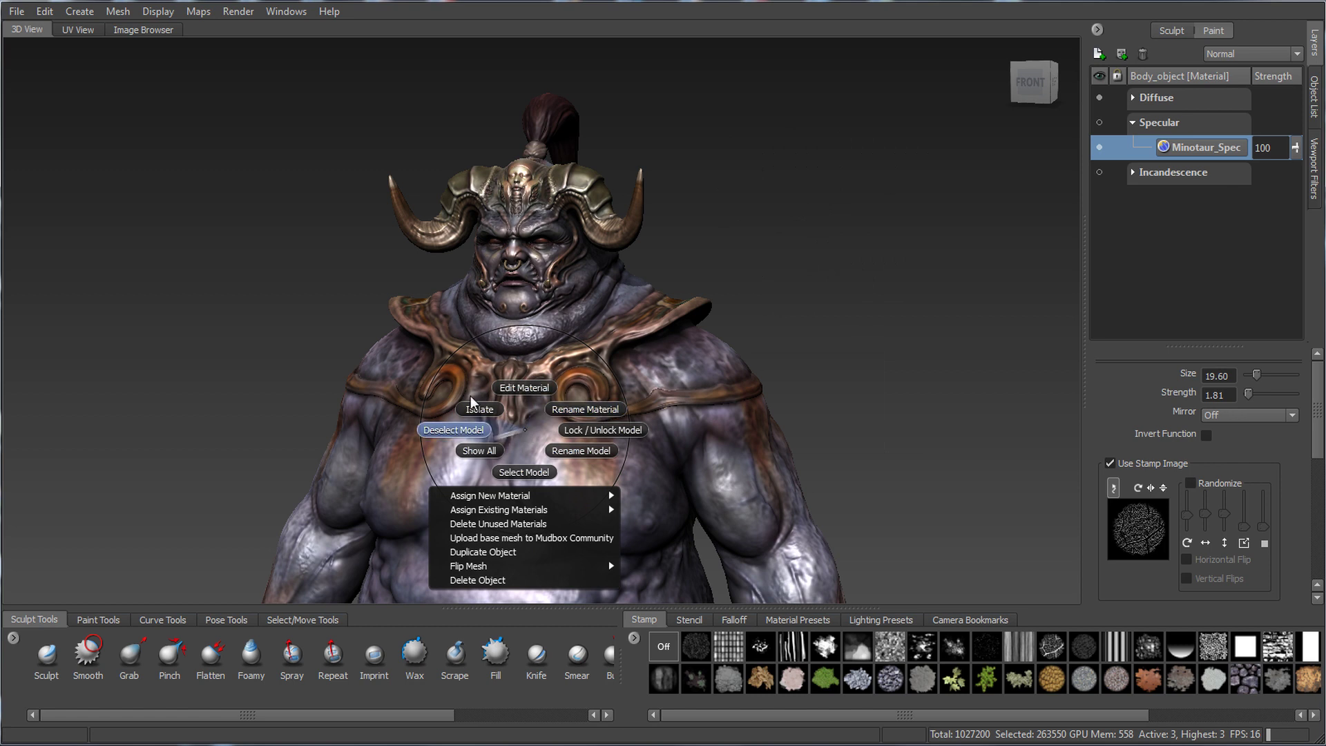
right_click(879, 252)
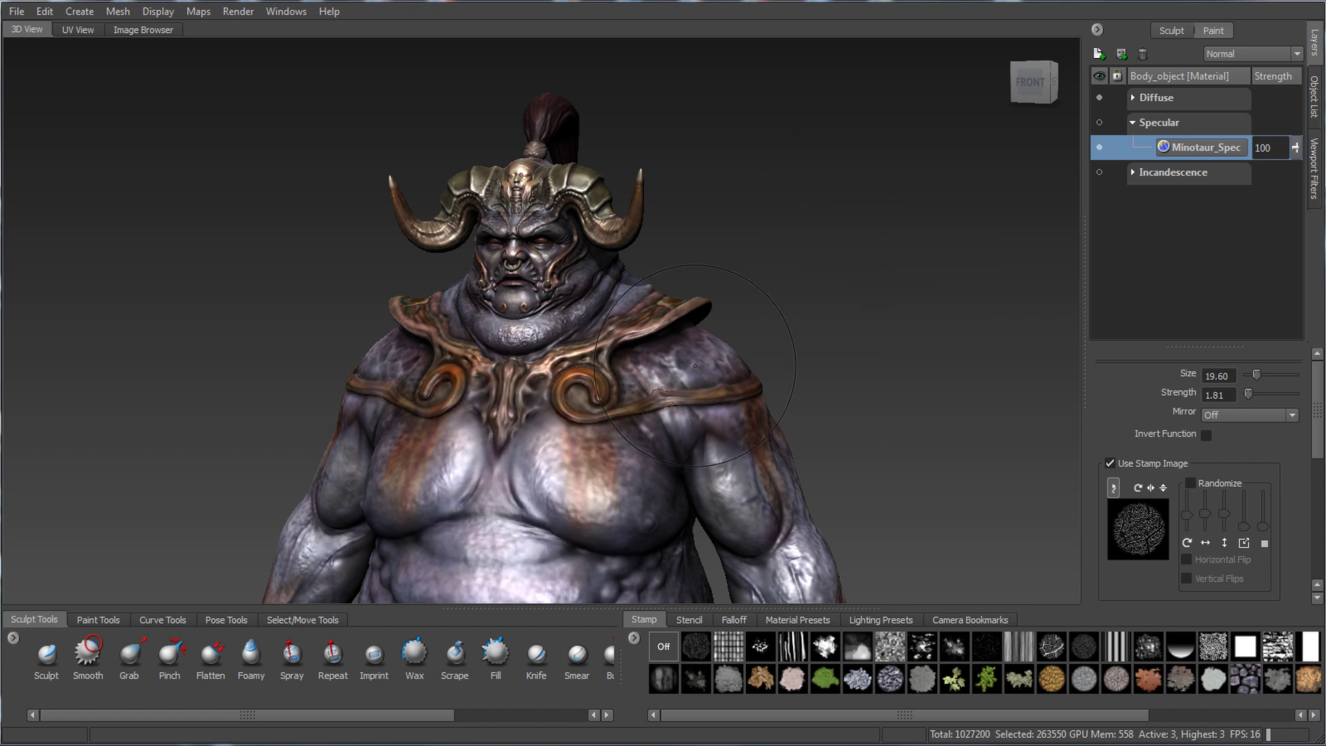
alt+right_drag(694, 365, 667, 379)
alt+middle_drag(666, 379, 691, 351)
alt+drag(691, 350, 719, 347)
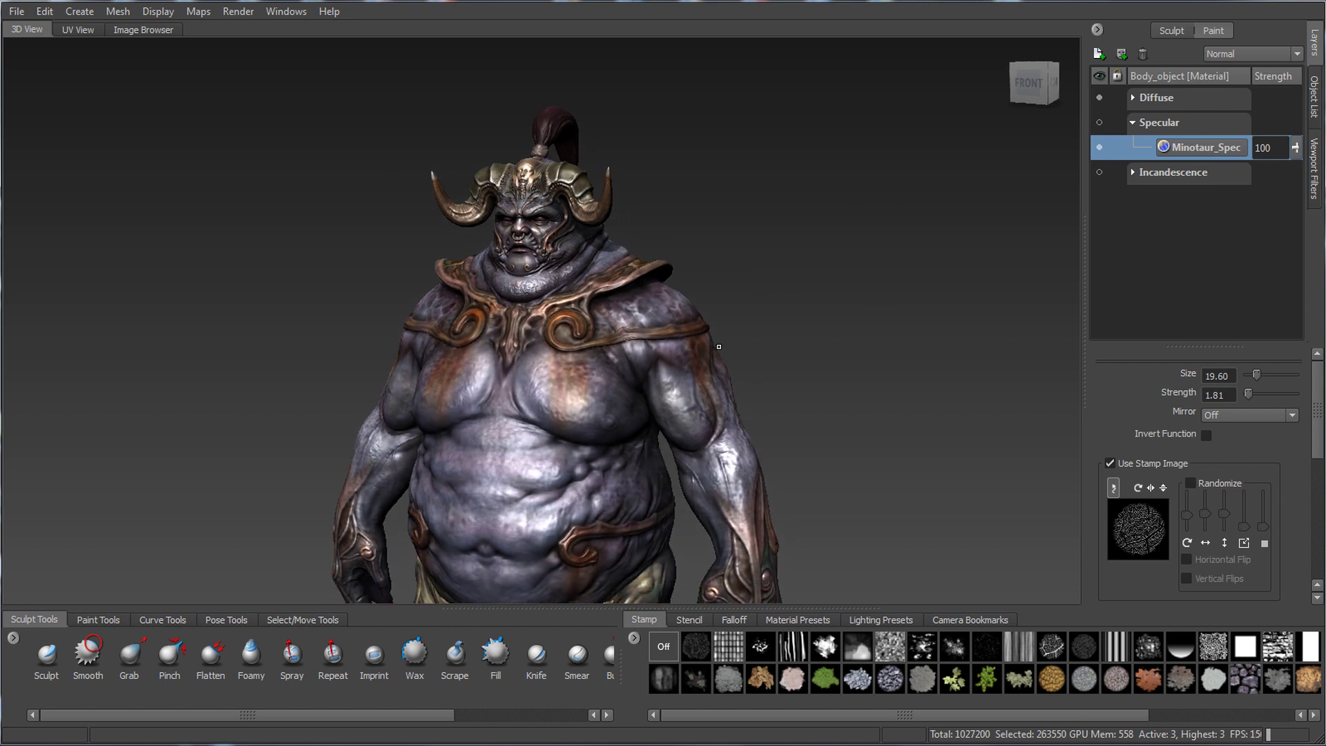
Step: Examine the Switch View options among the background's context commands, and dismiss them without changing the view
right_click(809, 241)
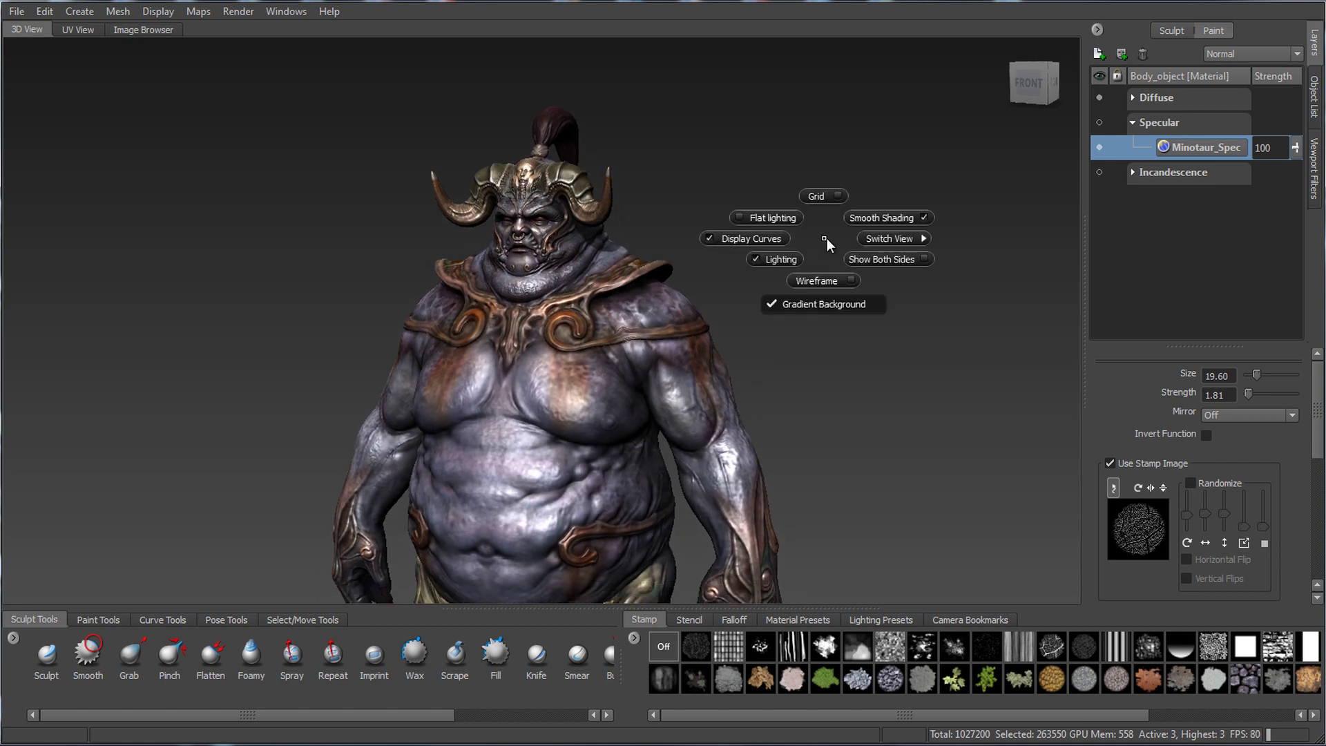
click(882, 239)
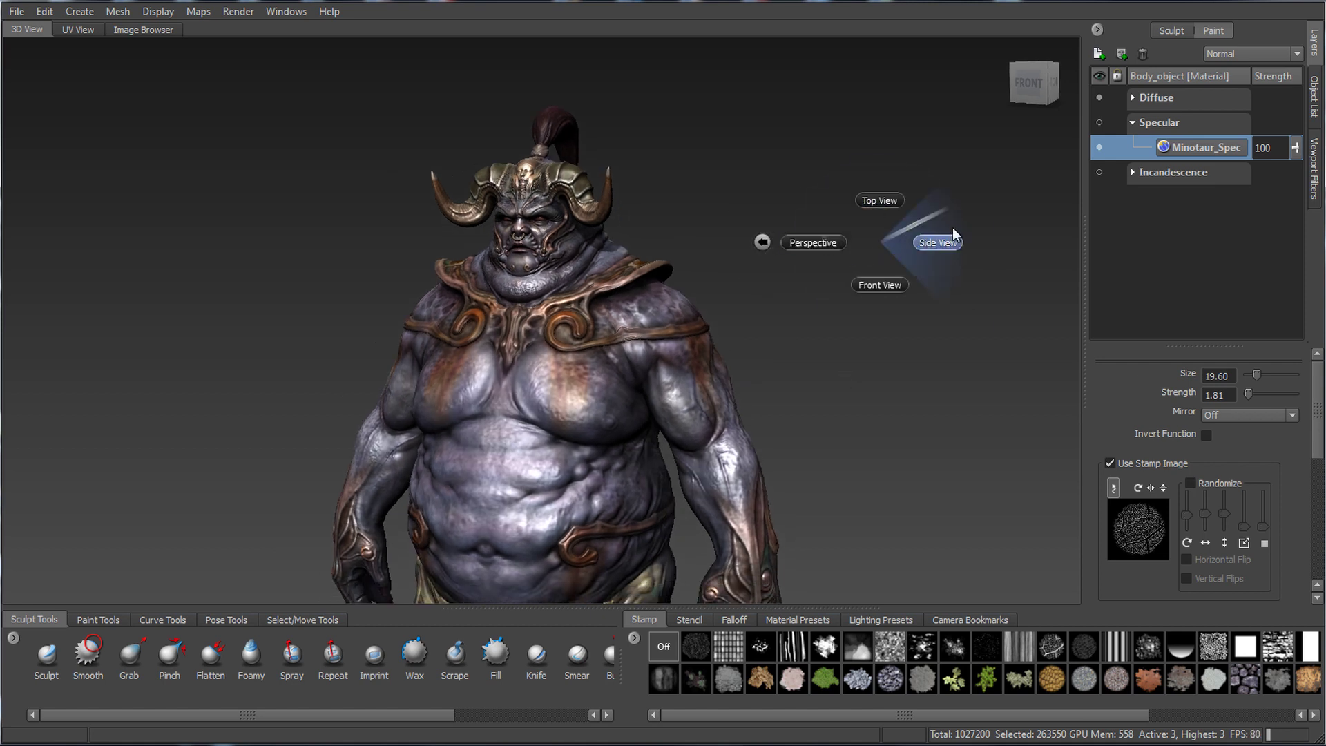
click(879, 243)
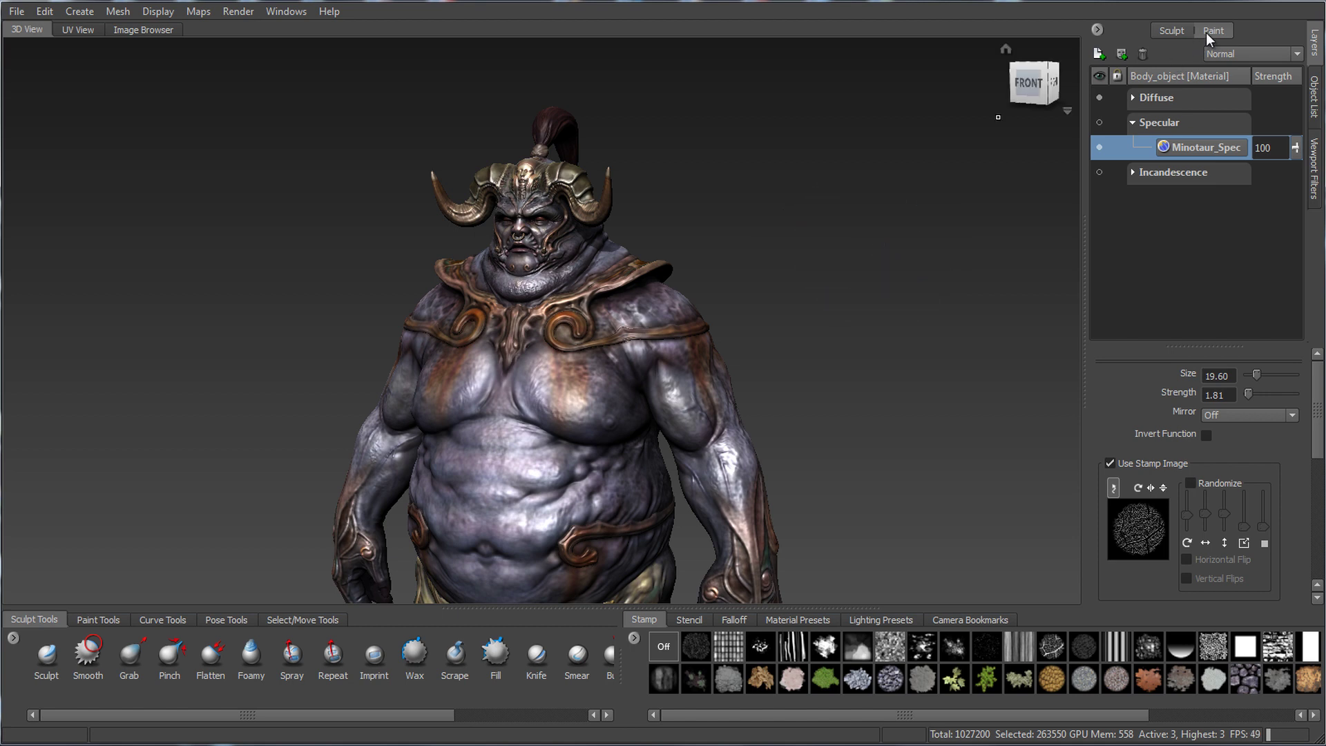
Step: Show the object list and review the context commands of the Side camera, leaving Look Through unused
click(1315, 97)
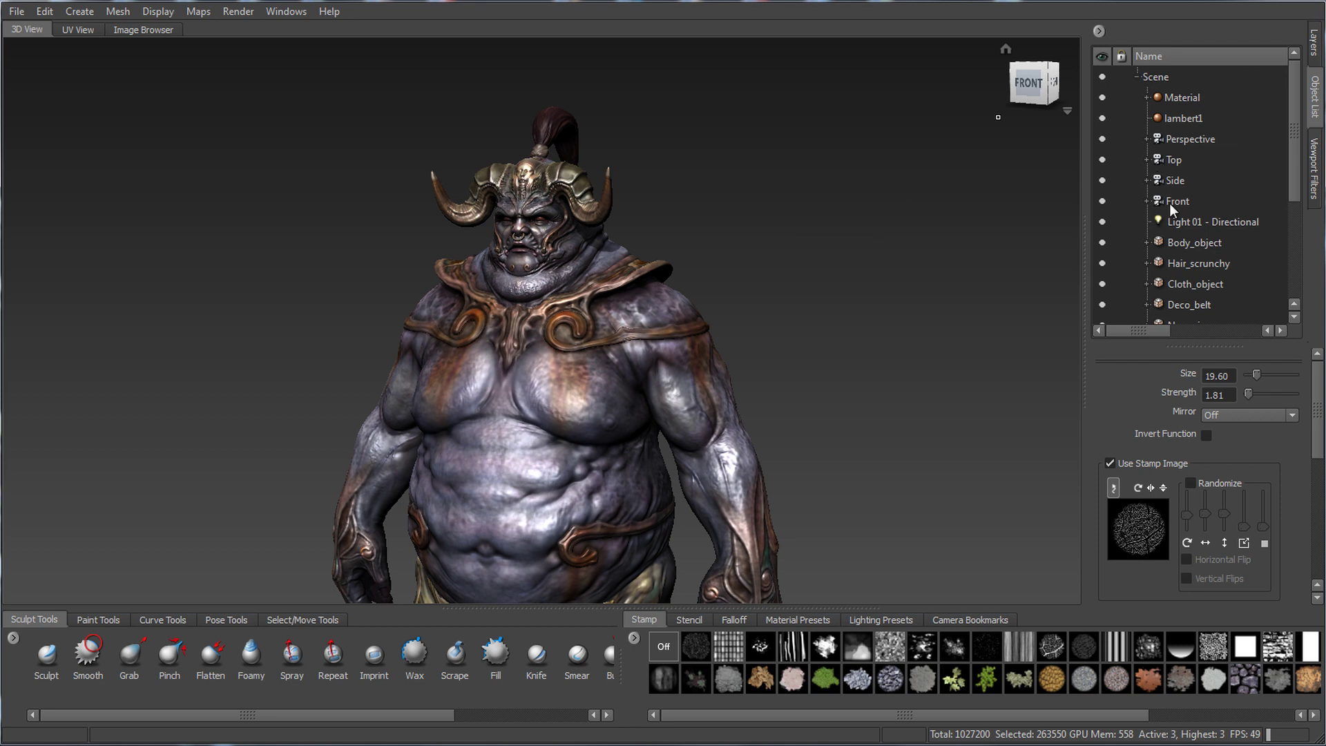
right_click(1174, 181)
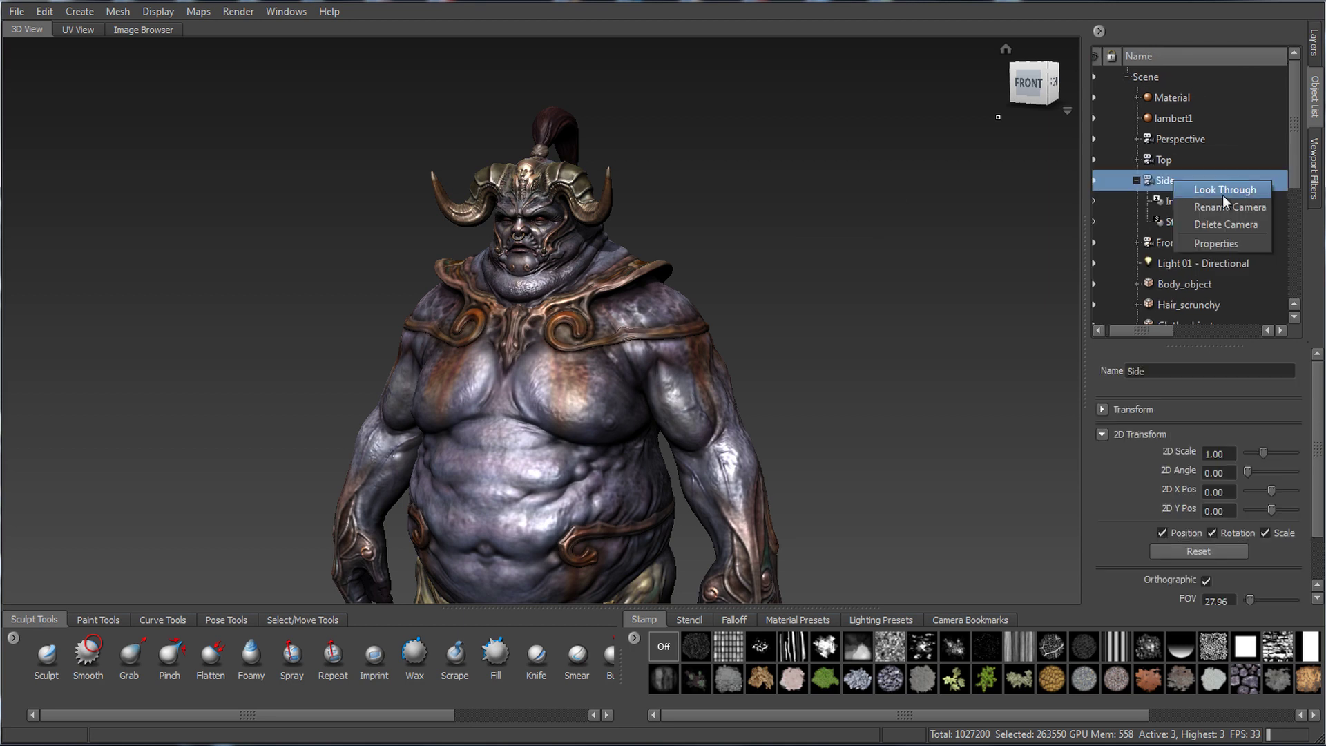
click(1166, 180)
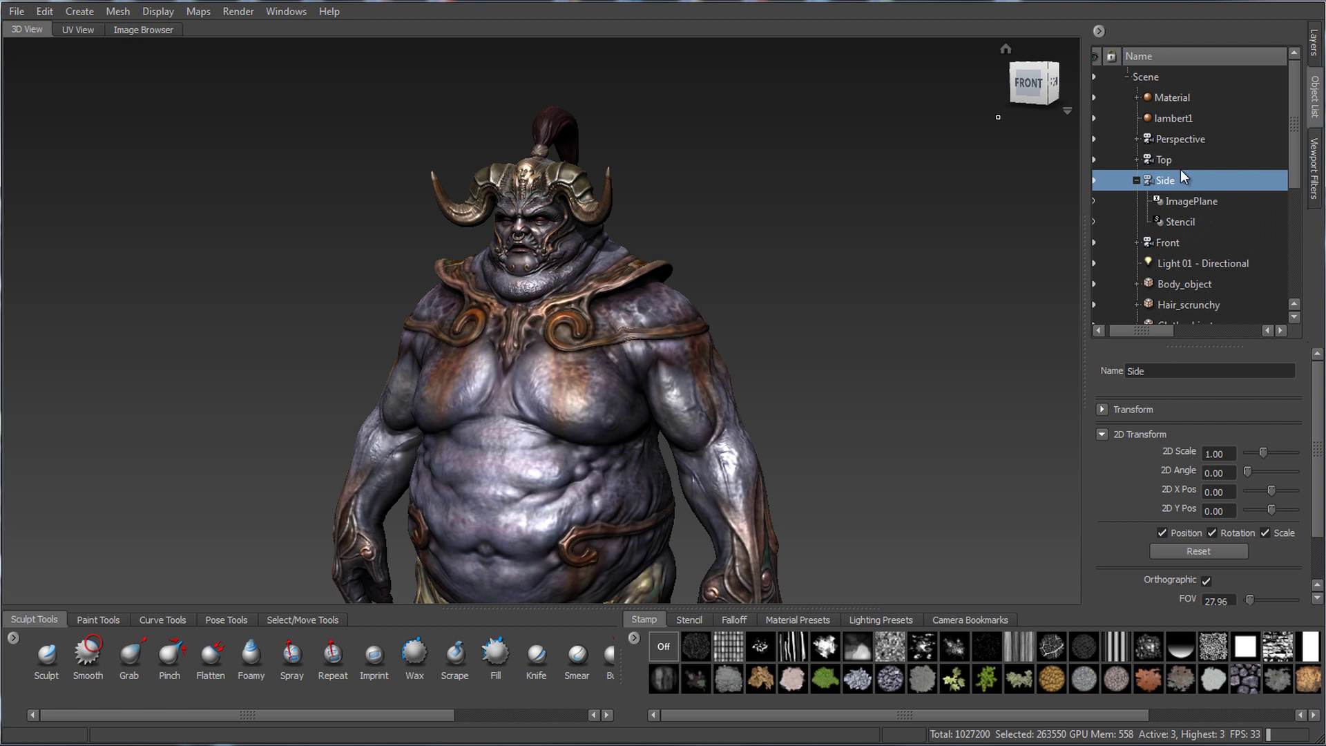
Step: Use the background's Switch View commands to show the Top View, the Side View and the Perspective view again
right_drag(782, 223, 836, 163)
drag(836, 161, 835, 170)
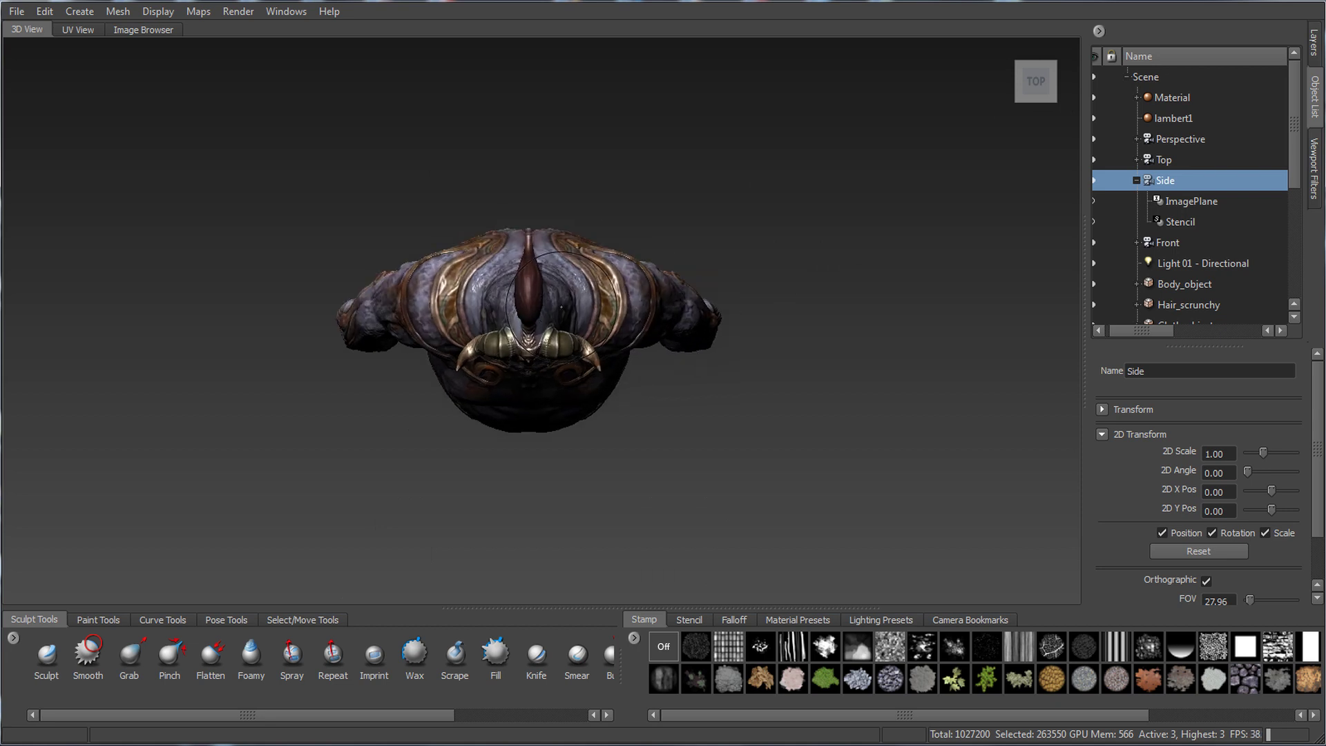
key(space)
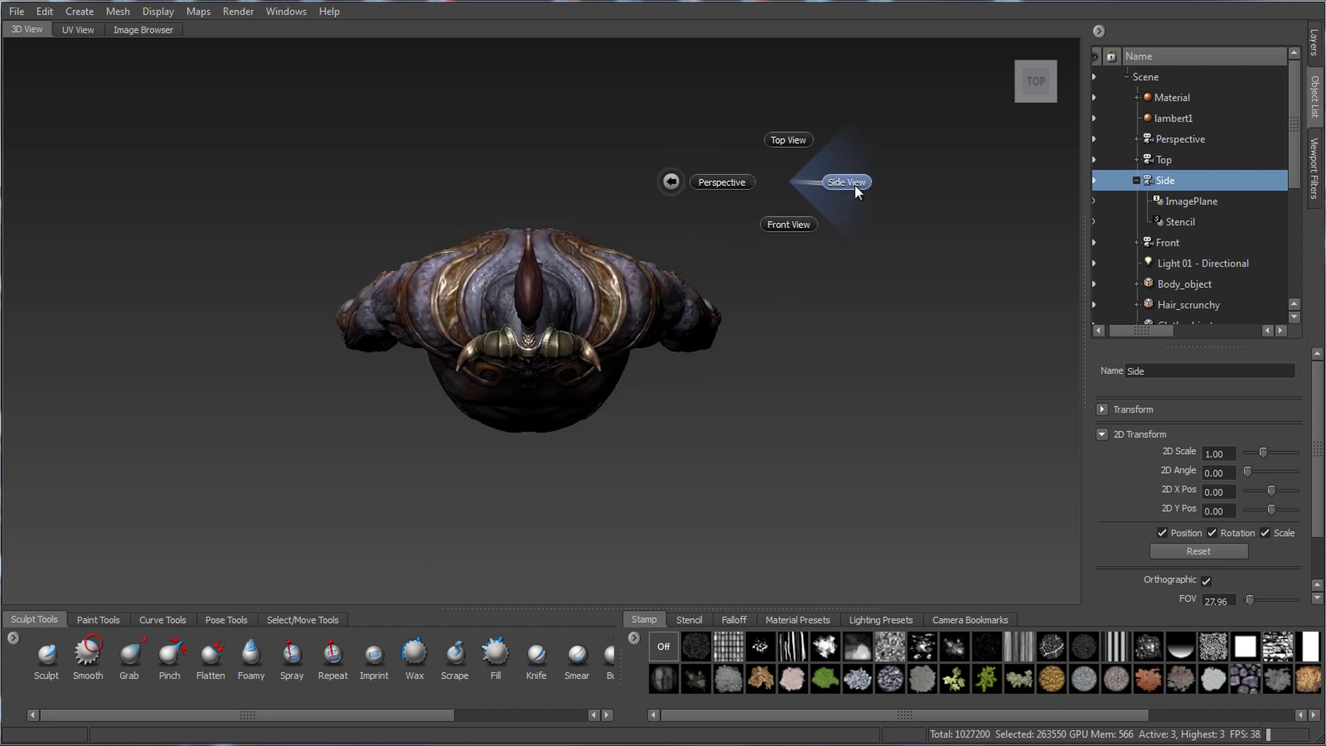
click(847, 182)
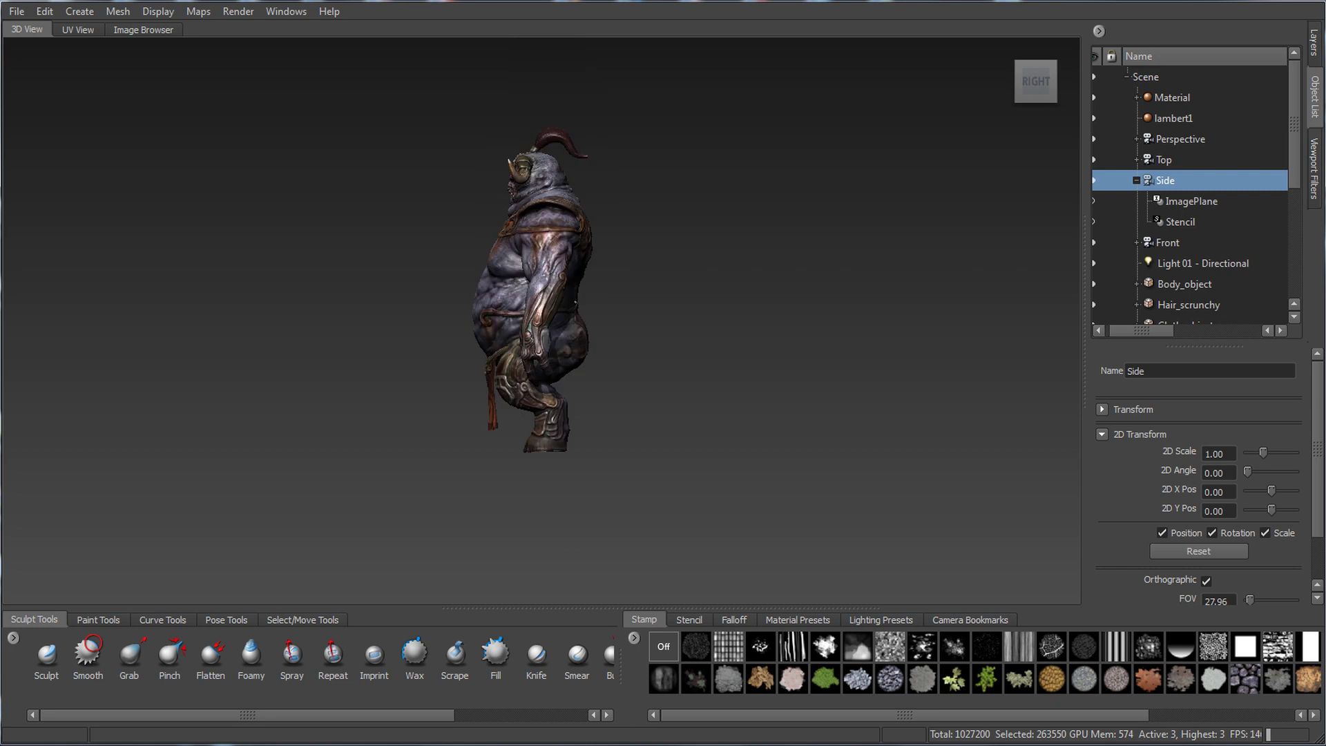
key(space)
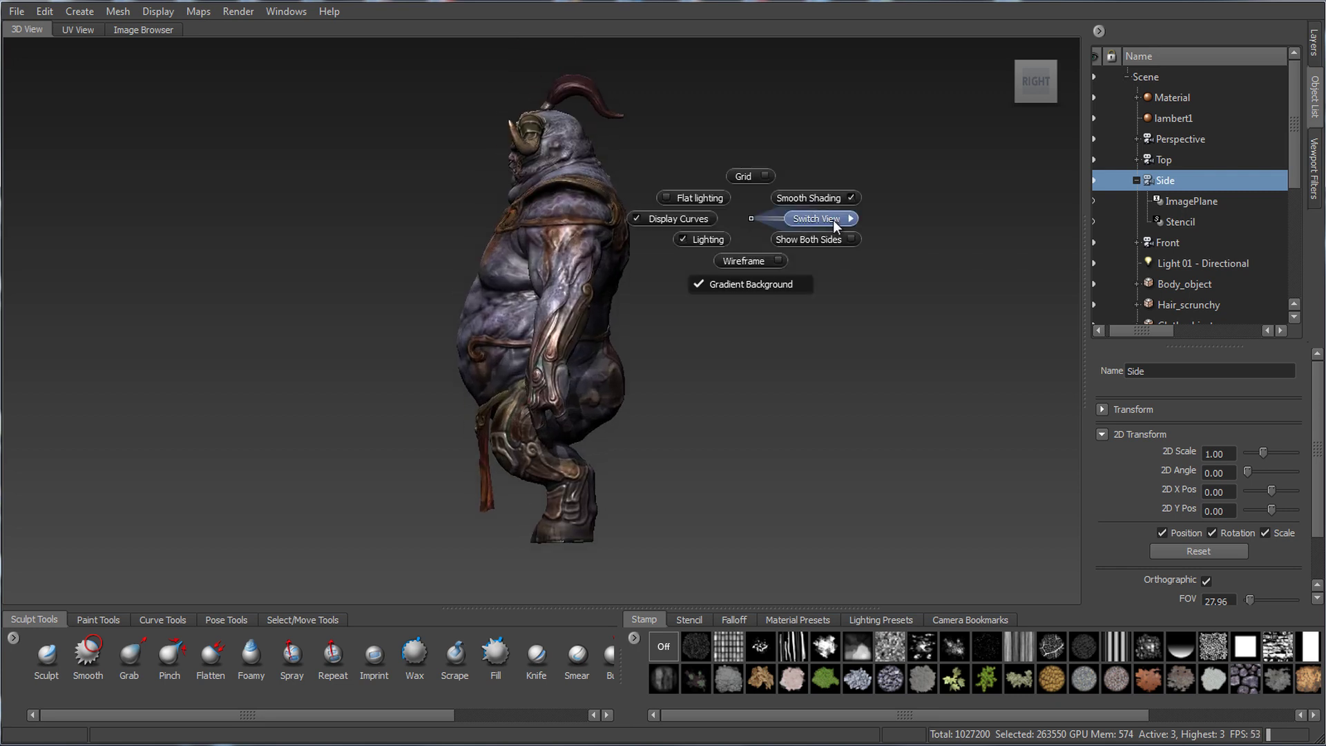
mouse_move(833, 220)
click(749, 218)
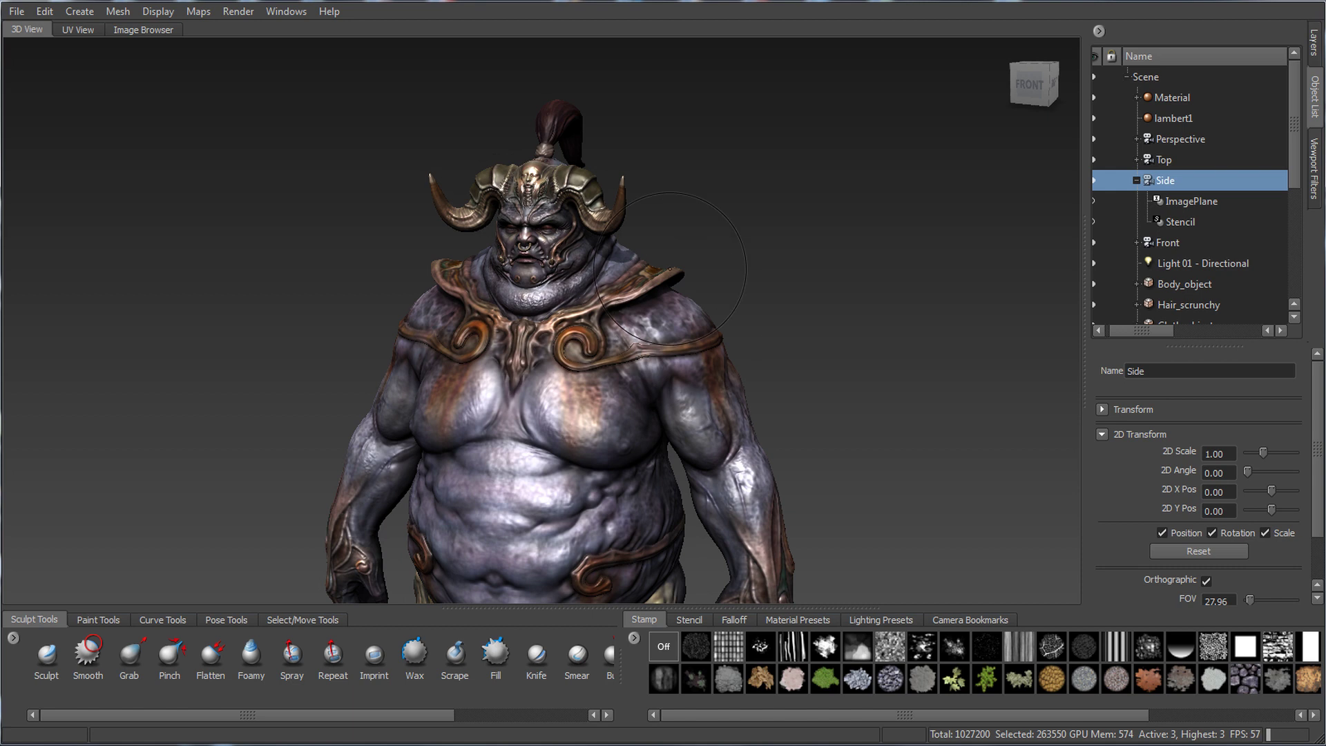
mouse_move(794, 380)
alt+mouse_down()
mouse_move(748, 322)
mouse_move(766, 314)
alt+mouse_up()
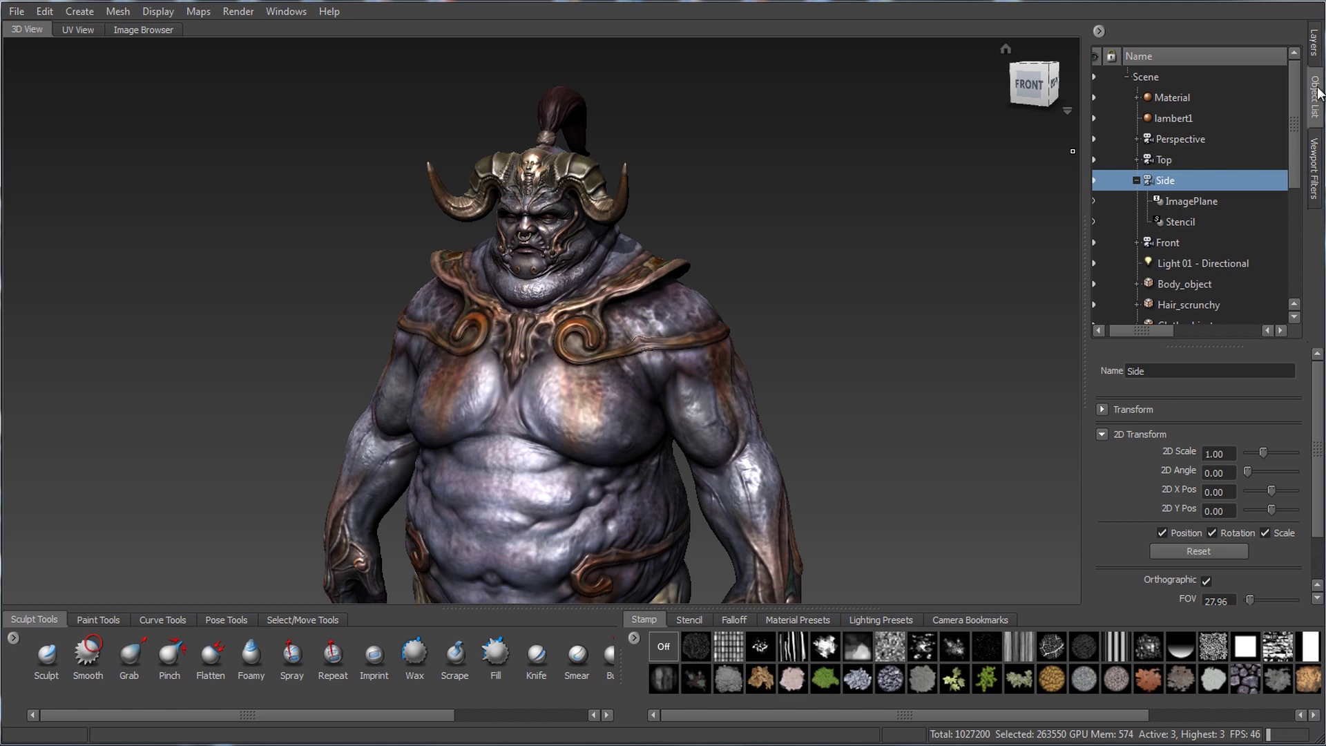
Step: Show the layers and expand the Diffuse and Incandescence channel groups
click(1321, 52)
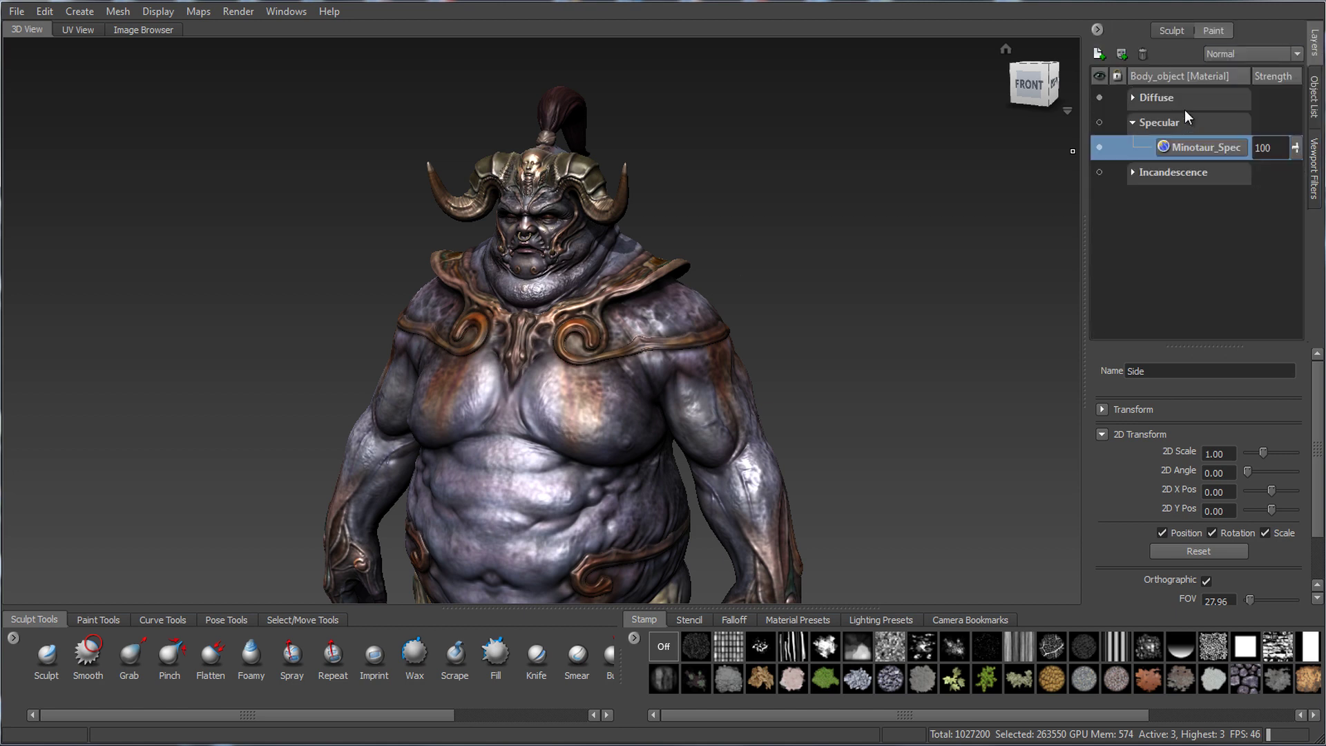
click(1134, 96)
click(1134, 197)
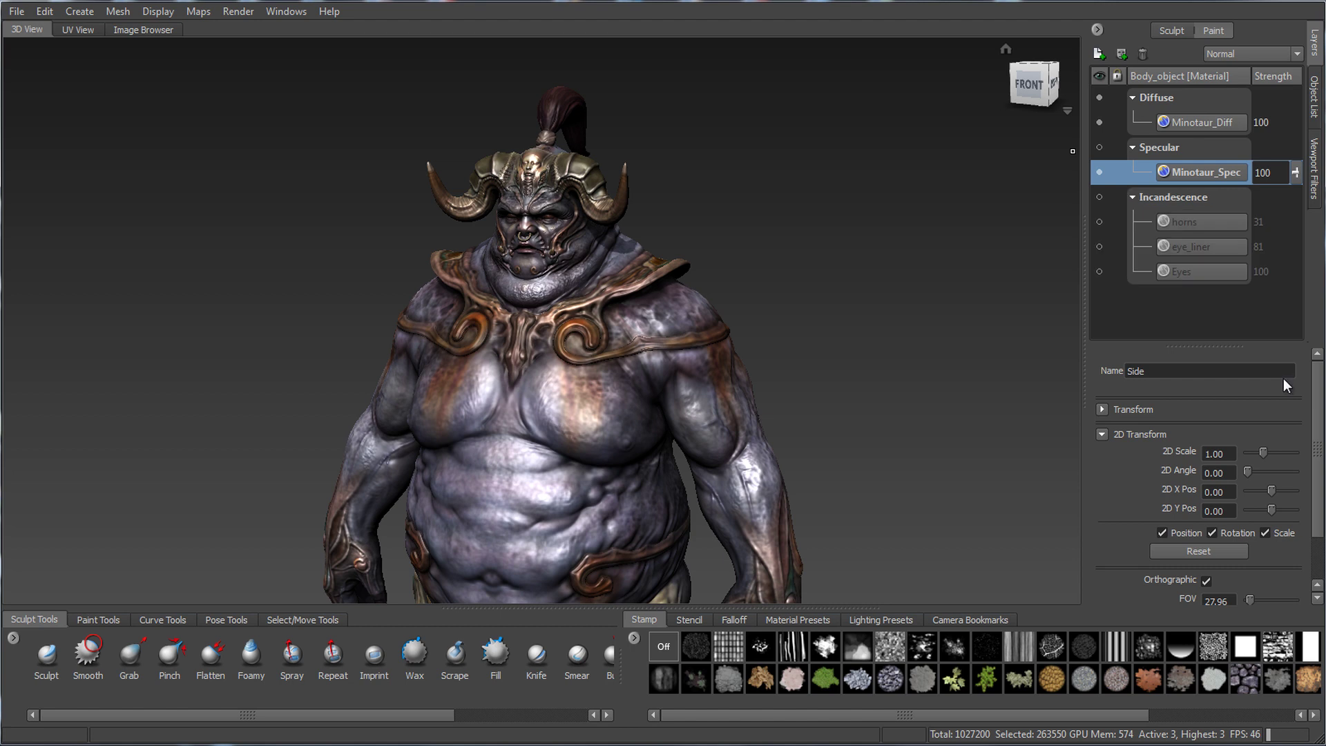
Step: Compare the sculpt layers with the paint layers, and leave the paint layers shown
click(1174, 35)
click(1215, 31)
click(1168, 31)
click(1217, 31)
click(1174, 30)
click(1209, 31)
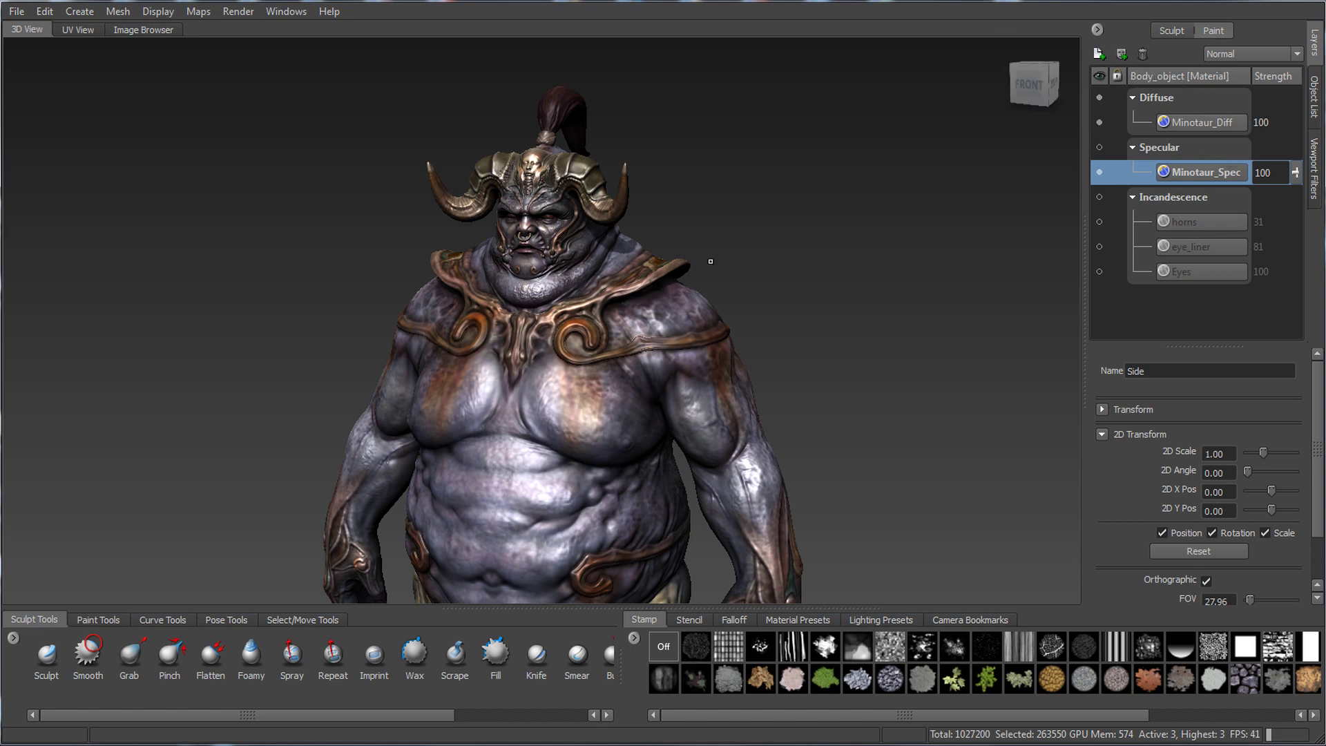
Step: Isolate the Deco_top shoulder ornaments with the context commands, and show all models again
alt+middle_drag(670, 357, 675, 308)
mouse_move(593, 283)
right_down()
mouse_move(554, 259)
mouse_move(627, 308)
right_up()
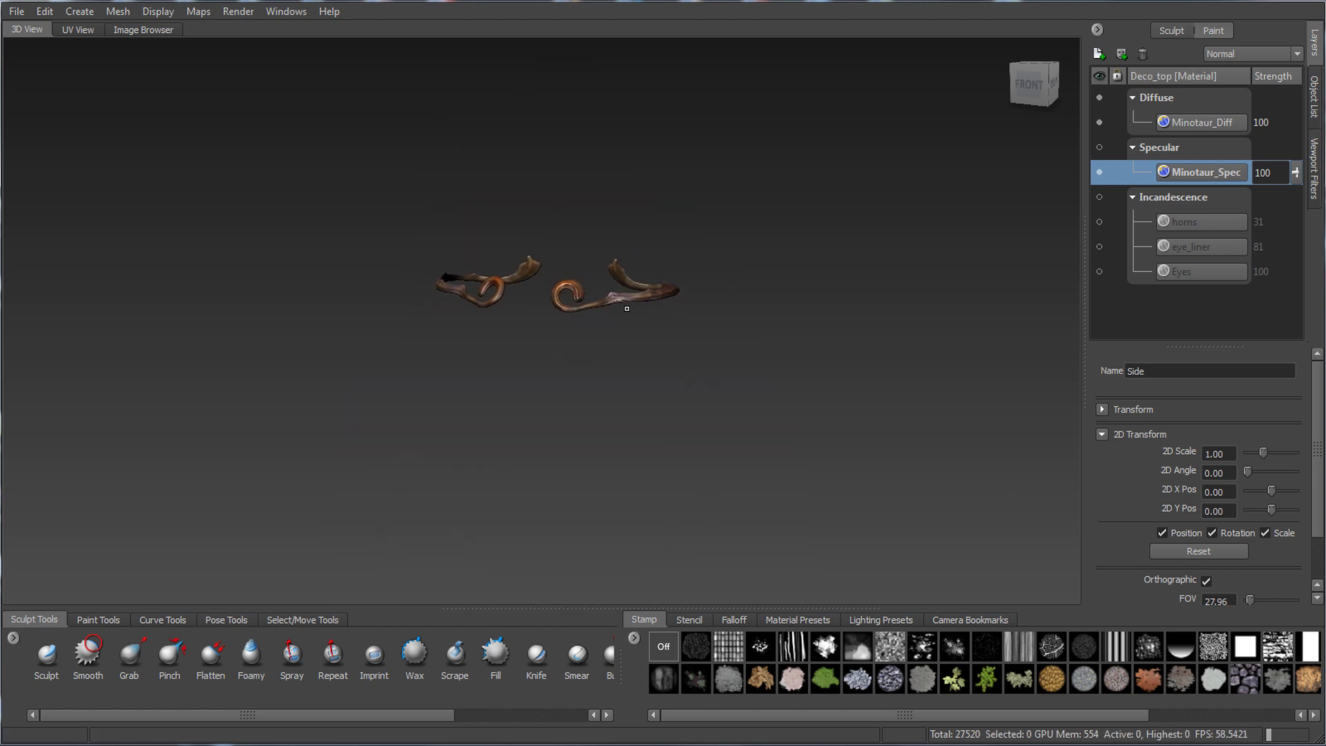
right_click(625, 304)
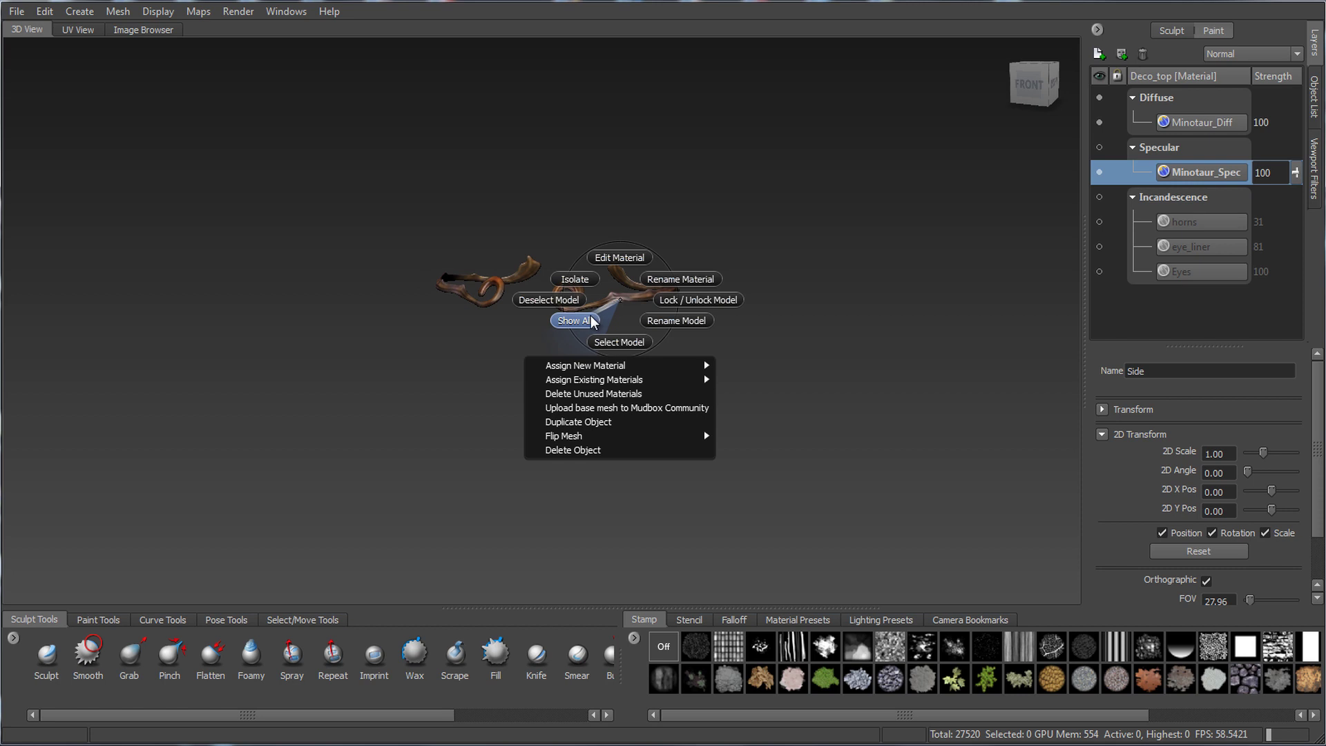
click(593, 321)
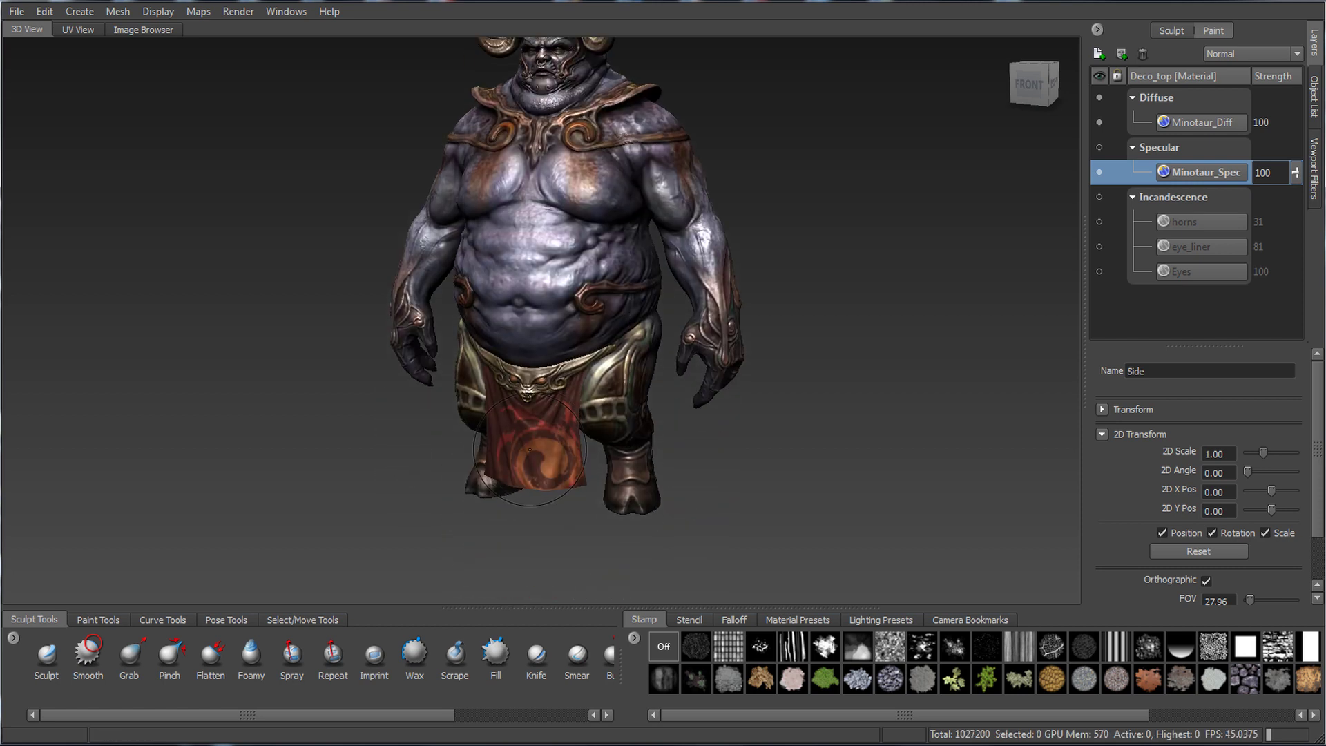
Step: Isolate the red loincloth with the context commands, and show all models again
right_click(545, 460)
click(524, 406)
right_click(546, 434)
click(501, 442)
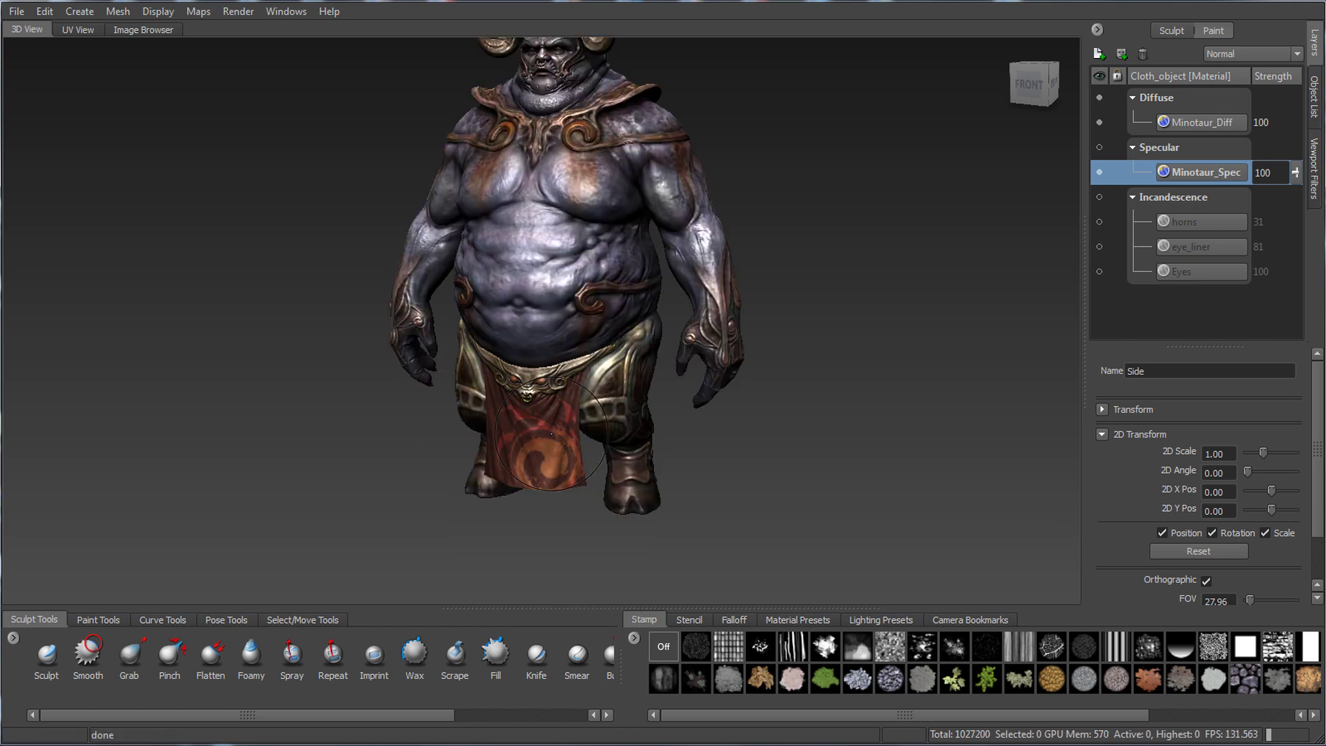
Step: Examine the character's head and shoulders up close, and view the figure down to the waist again
alt+middle_drag(596, 269, 598, 420)
alt+right_drag(598, 420, 669, 417)
alt+middle_drag(669, 416, 688, 474)
alt+right_drag(688, 474, 750, 477)
alt+middle_drag(750, 477, 745, 537)
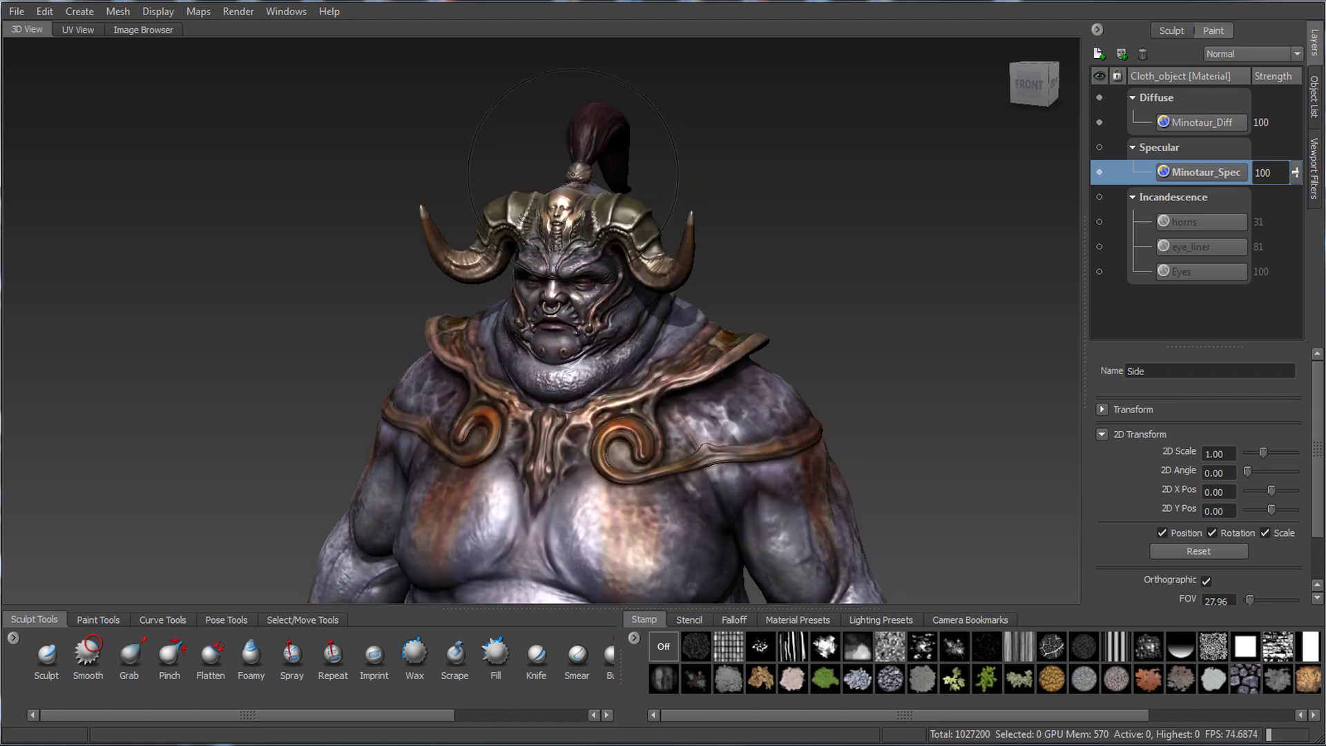
alt+drag(643, 273, 679, 309)
alt+right_drag(679, 309, 645, 319)
alt+middle_drag(650, 319, 660, 281)
alt+drag(660, 282, 680, 287)
alt+right_drag(746, 290, 725, 303)
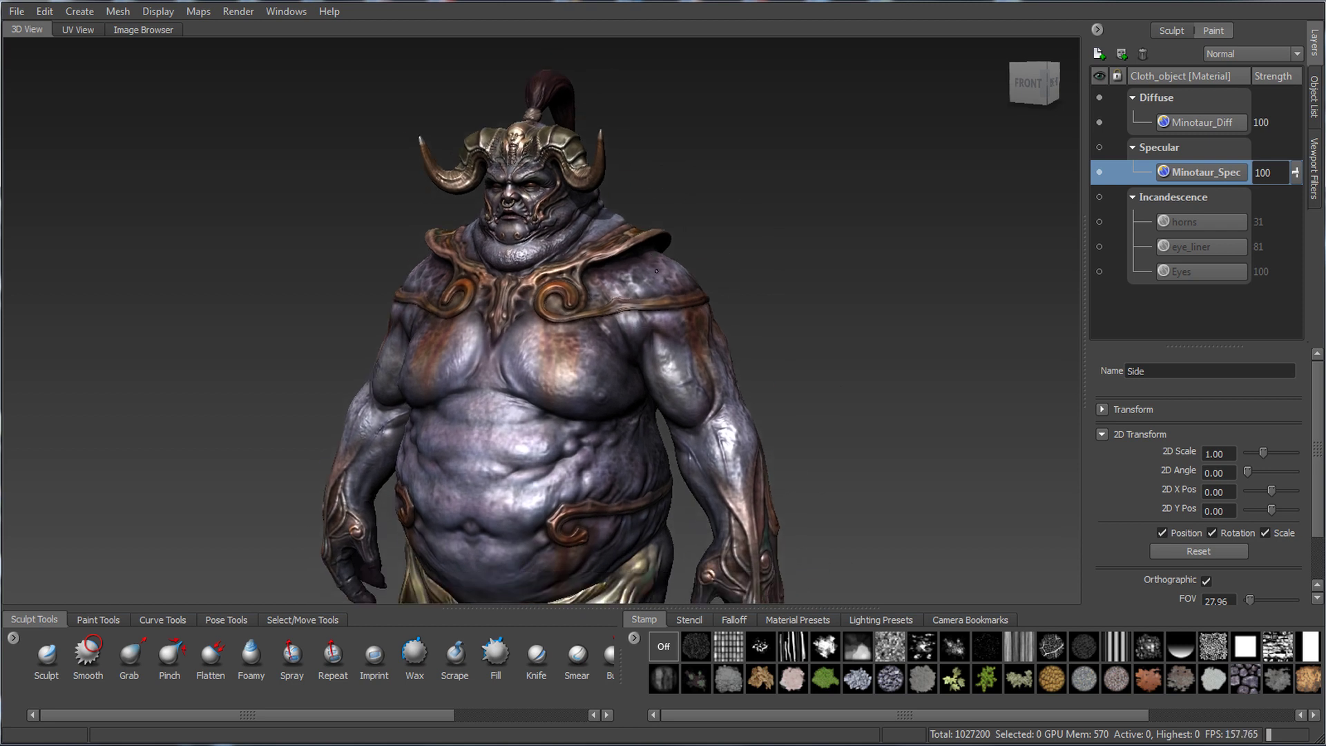
alt+middle_drag(725, 303, 730, 249)
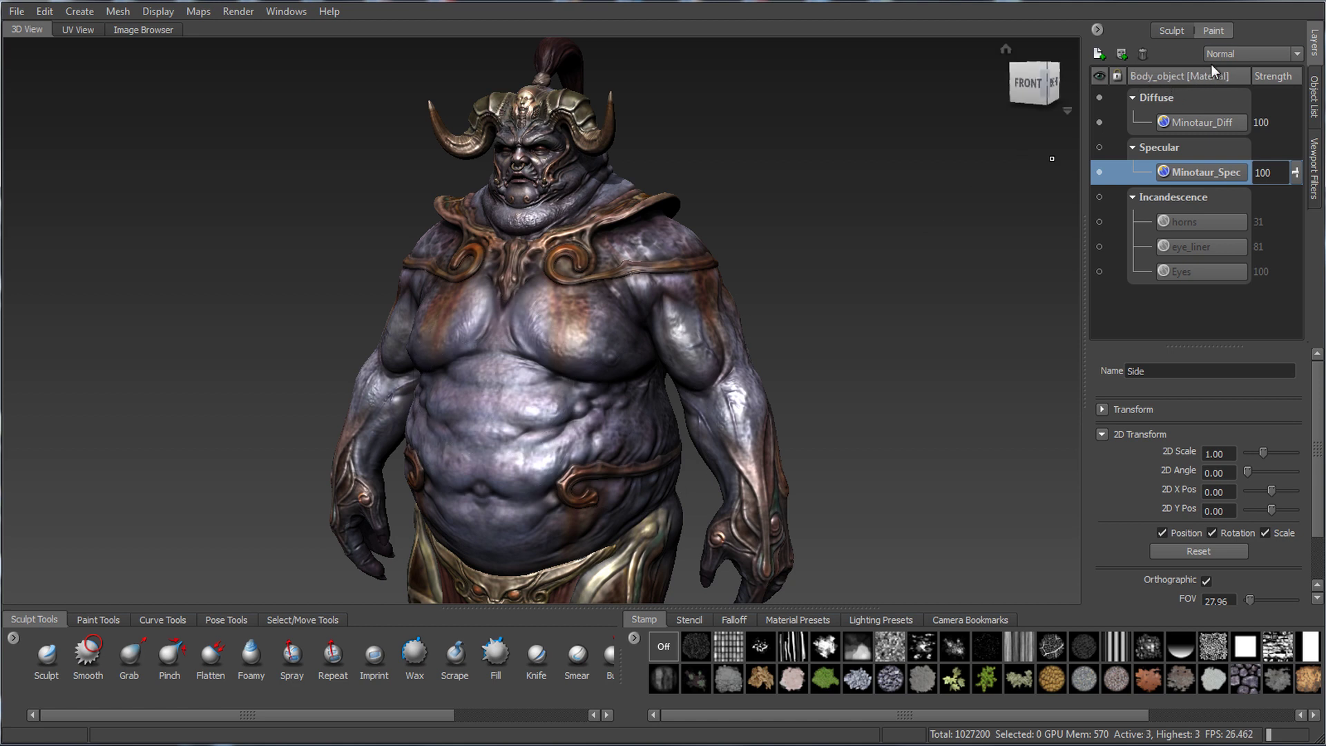
Step: Rename the material named Material in the object list as Minotaur_Body
click(1314, 97)
click(1173, 97)
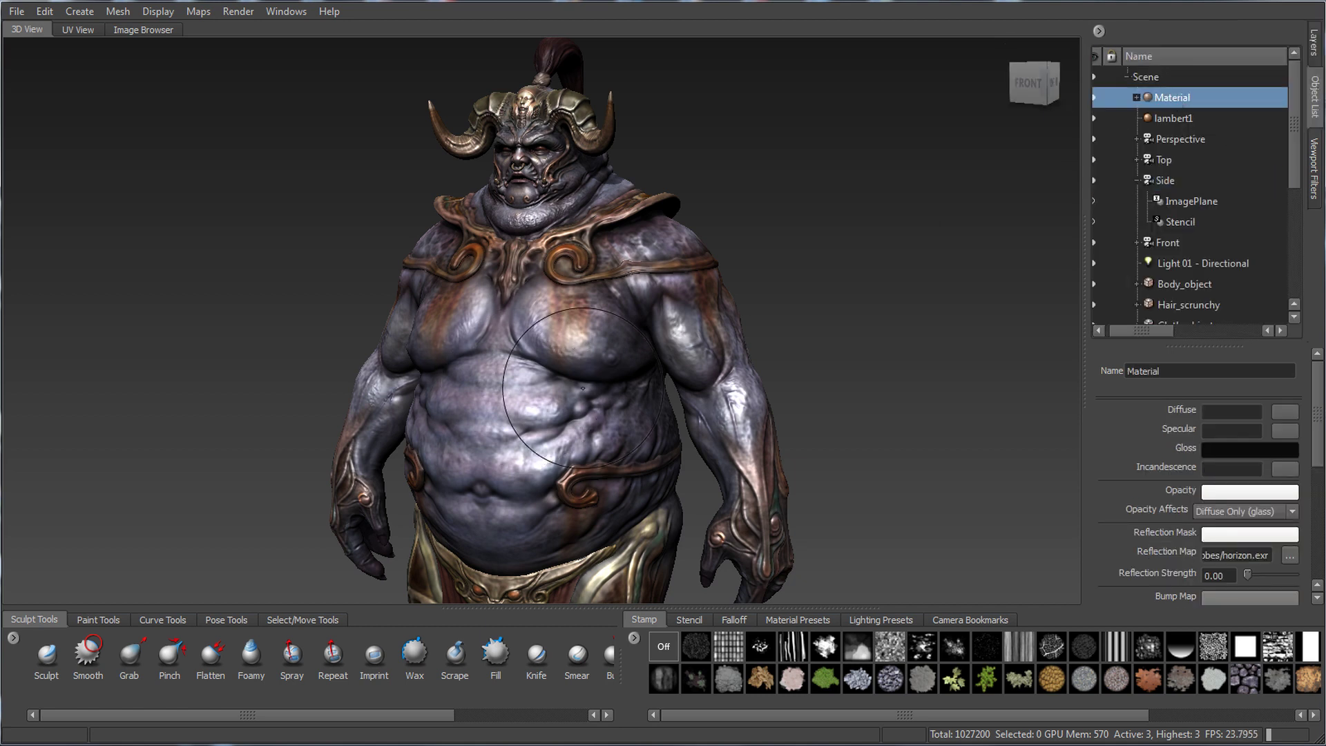
drag(1164, 372, 1086, 366)
text(Minotaur)
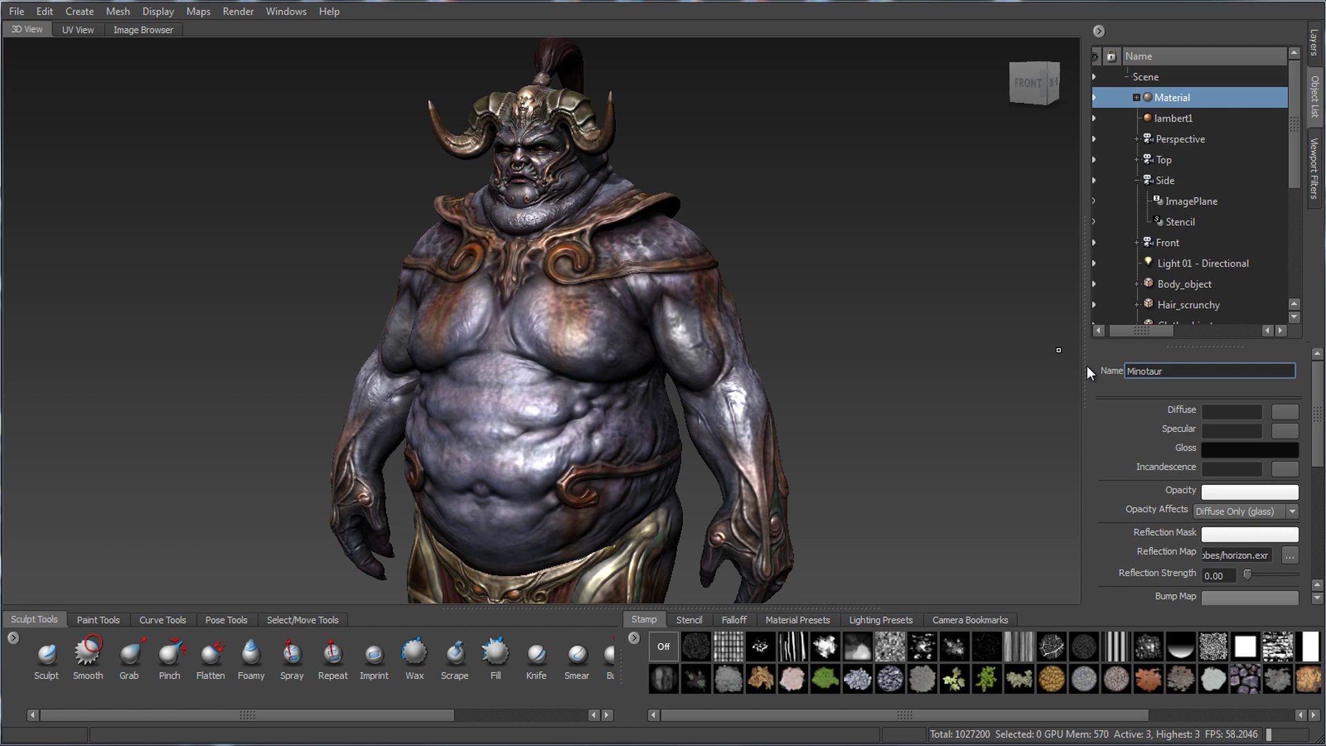
key(Return)
click(1179, 366)
text(_Body)
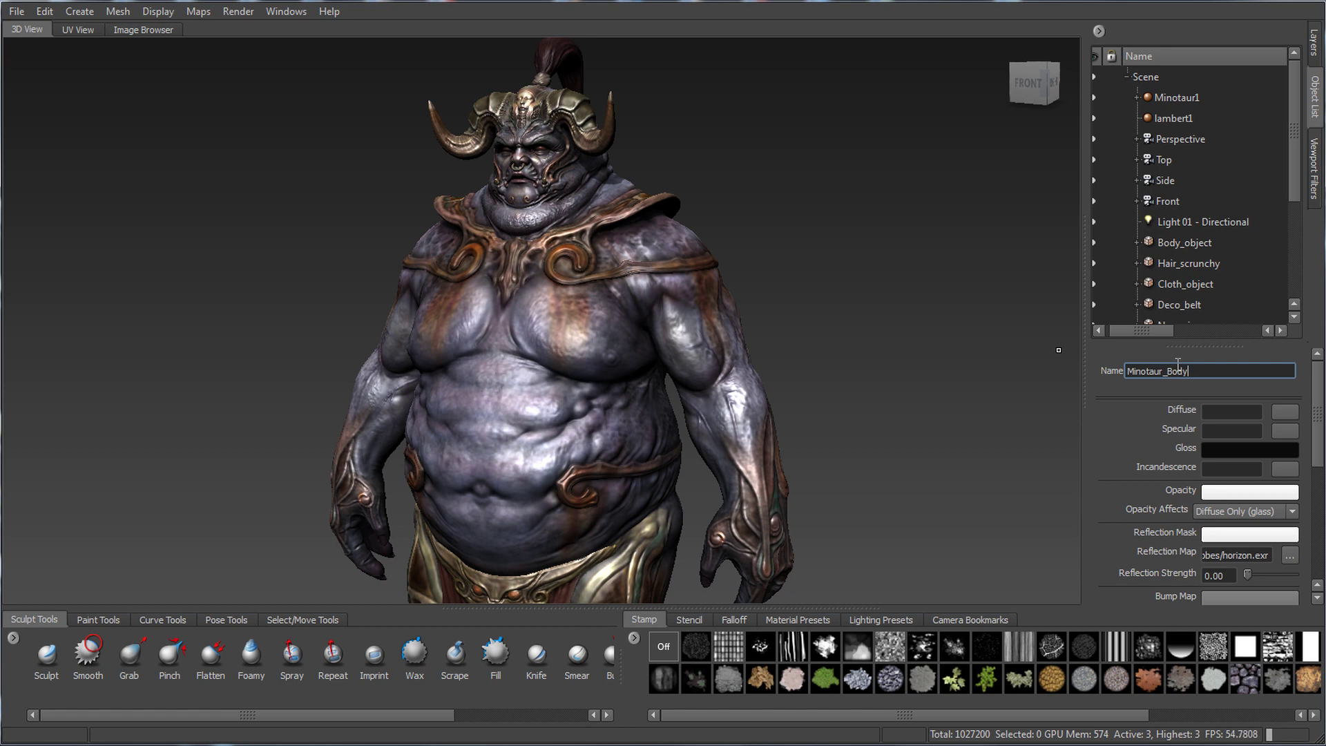
key(Return)
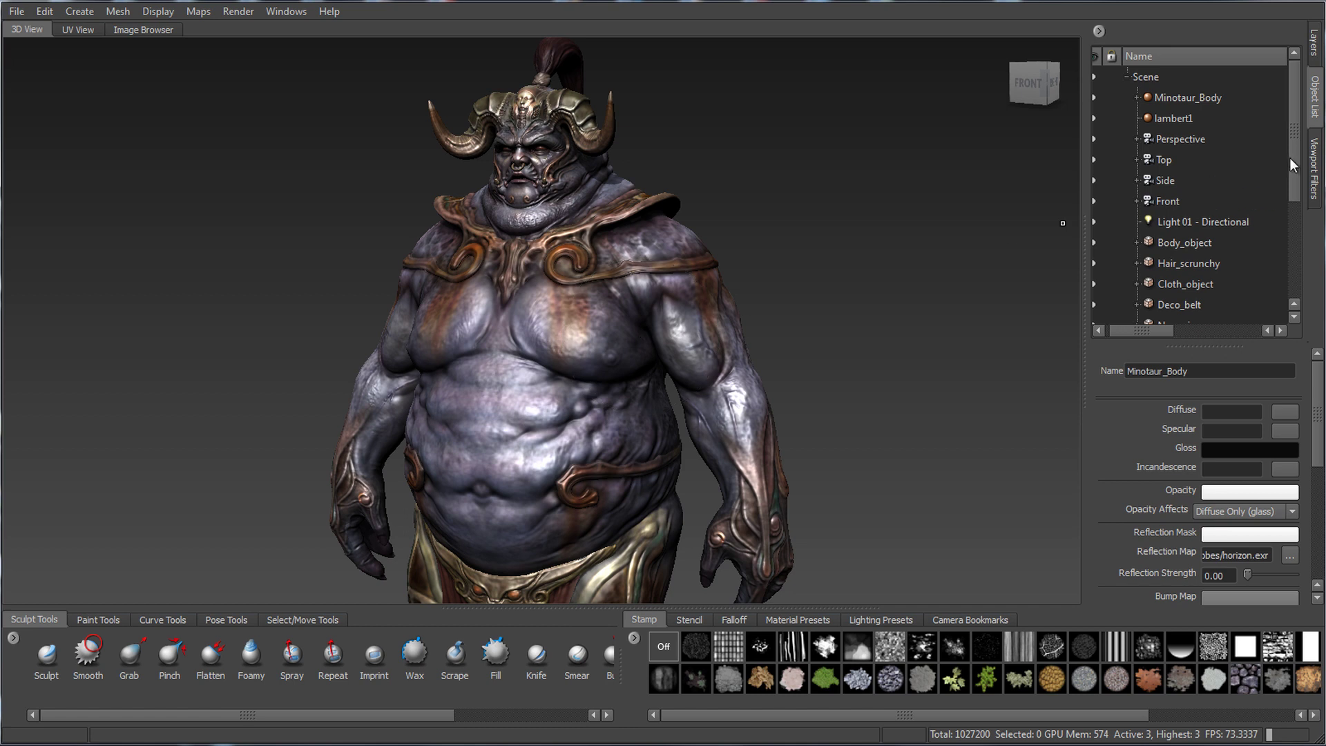
Step: Assign a new Mudbox Material to the character's body, and move its properties window clear of the figure
drag(1290, 158, 1287, 272)
right_click(530, 334)
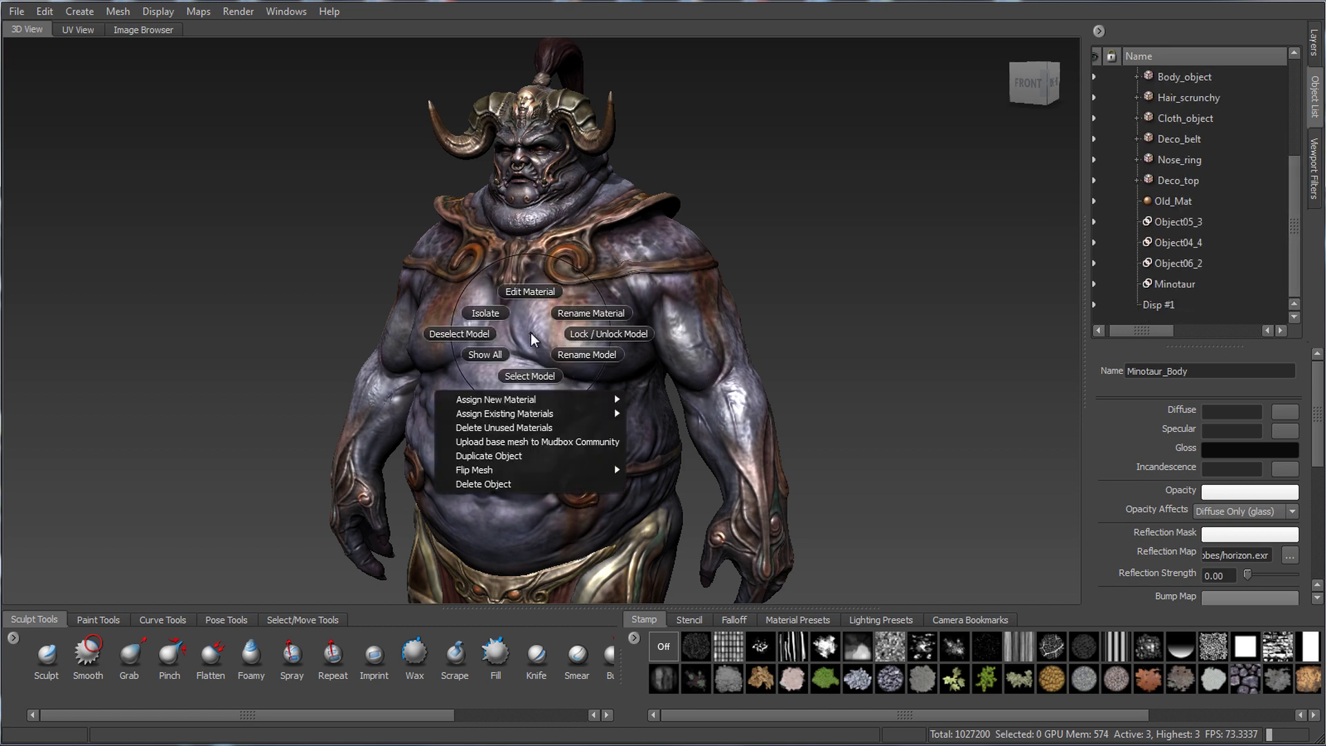
mouse_move(601, 400)
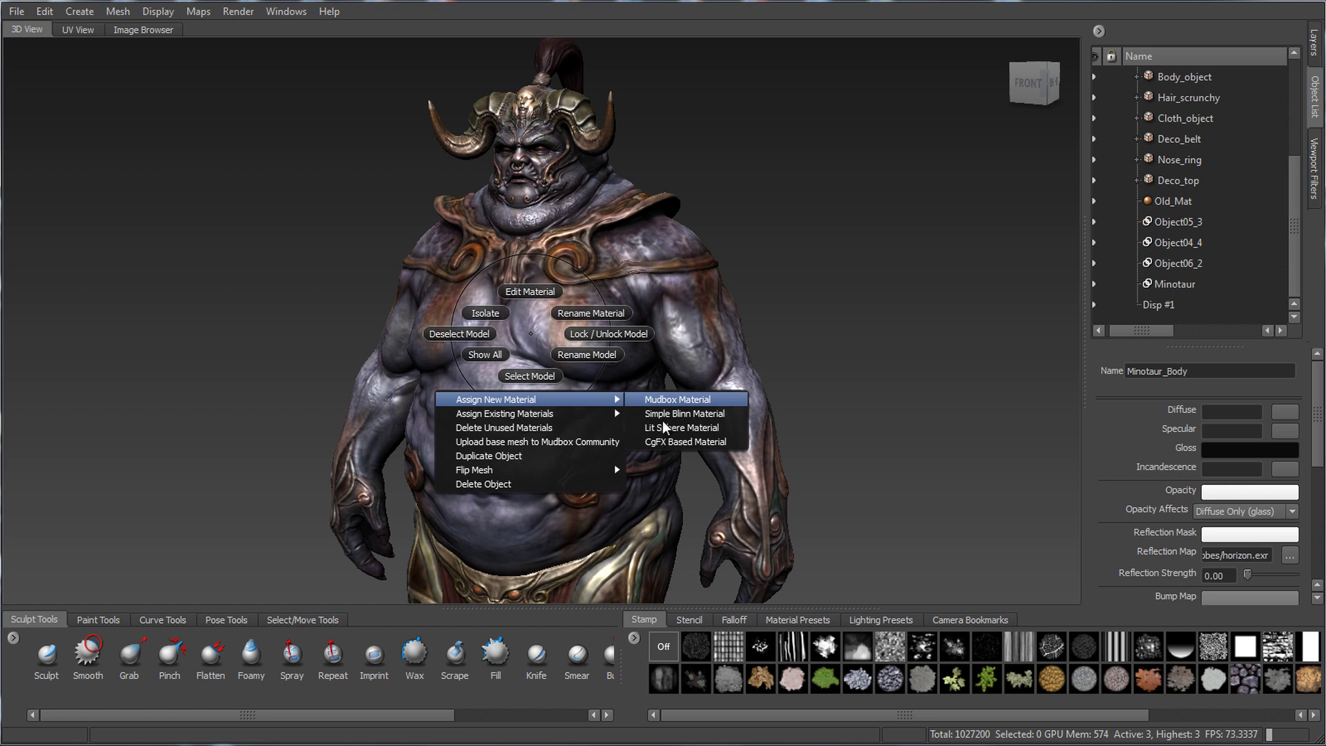
click(670, 400)
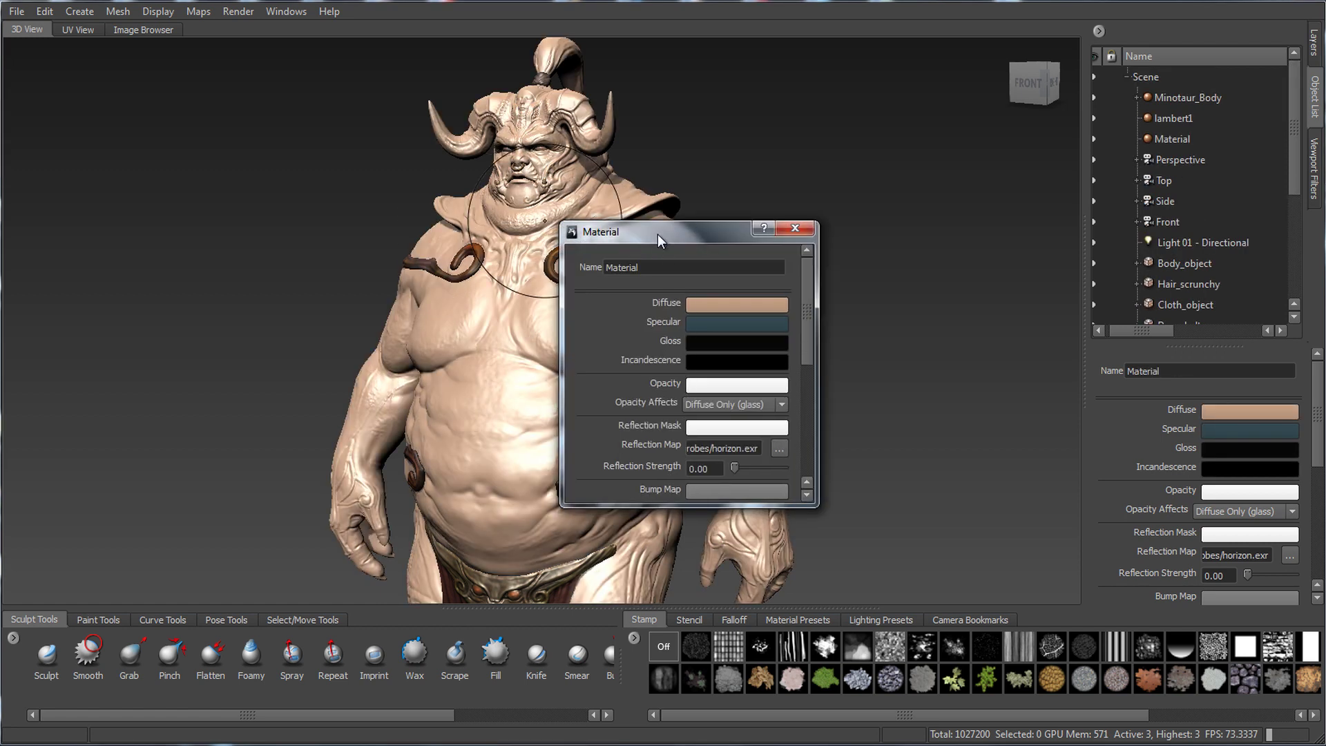
drag(657, 234, 955, 187)
Step: Assign a new CgFX Based Material to the character's body, and close both material properties windows
right_click(520, 364)
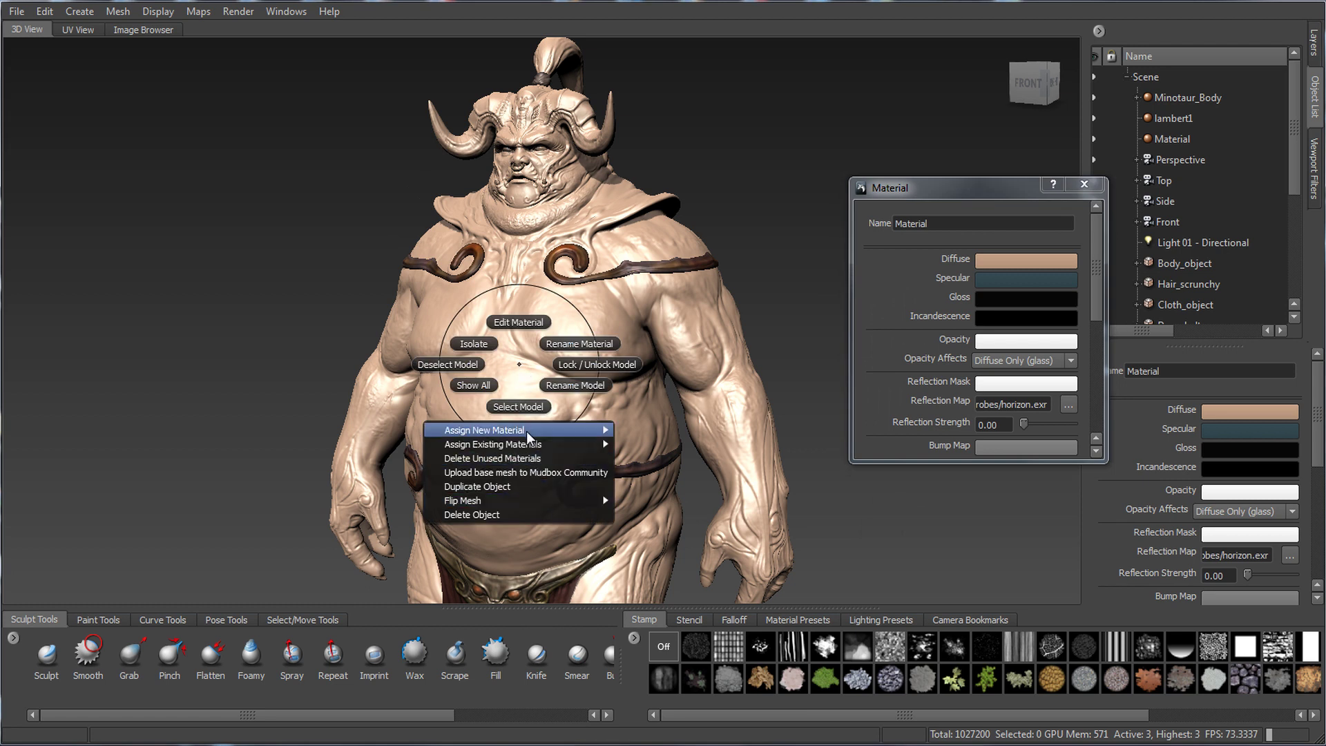
mouse_move(532, 435)
click(655, 474)
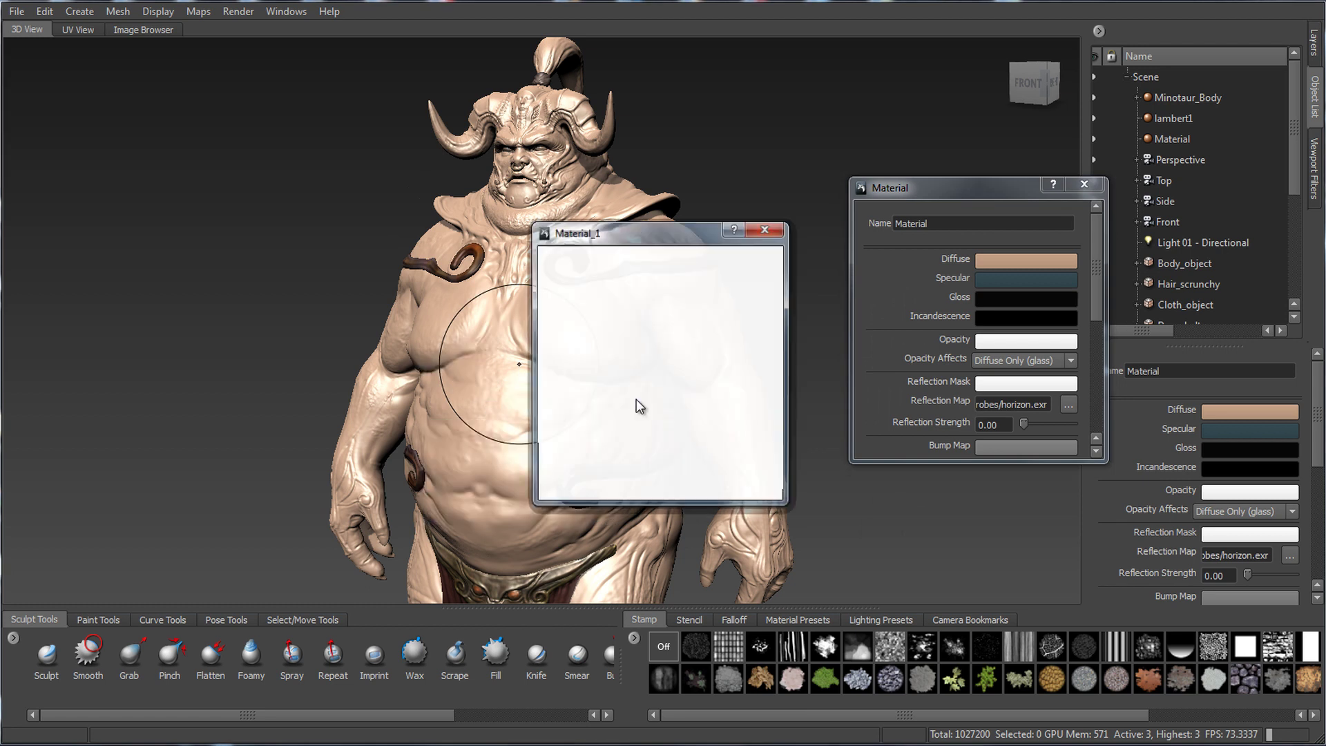
click(786, 226)
click(1080, 188)
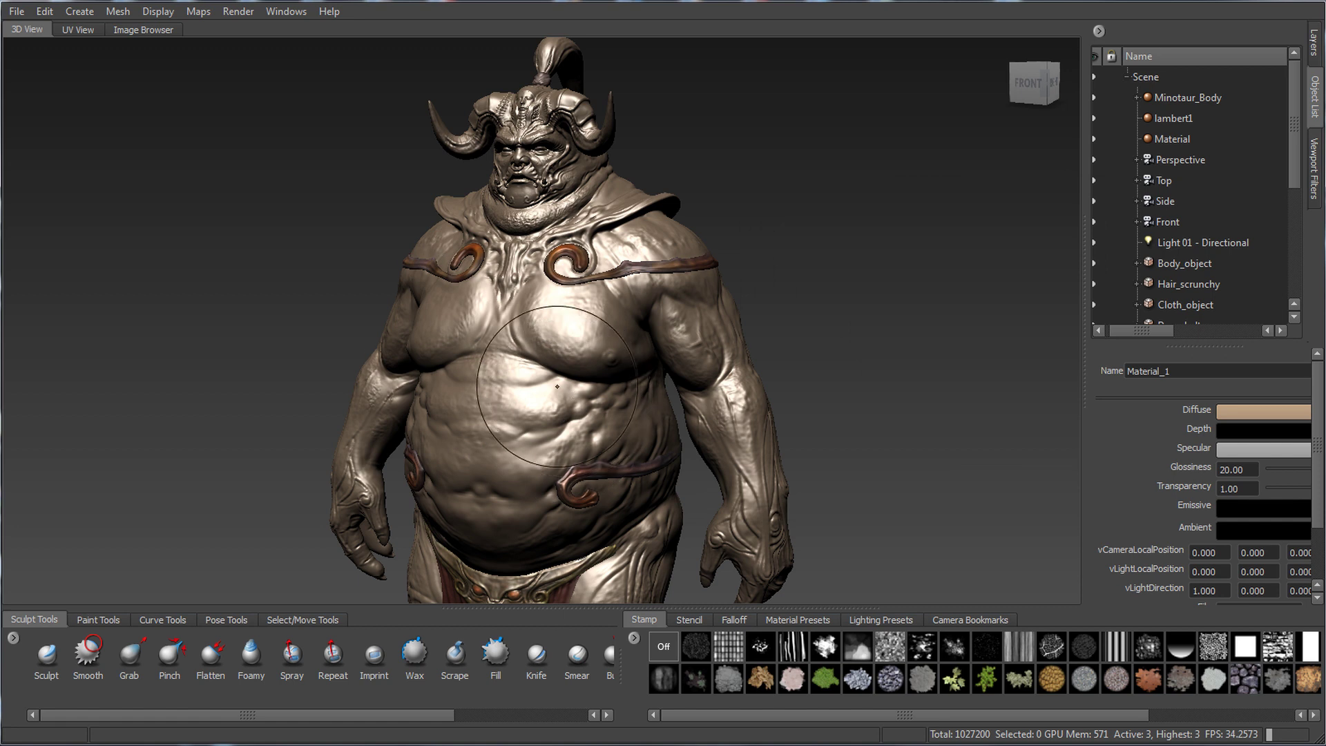
Step: Assign another new CgFX Based Material to the character's body, and load durer.cgfx from the CGFX folder as its effect file
scroll(1290, 319, down, 4)
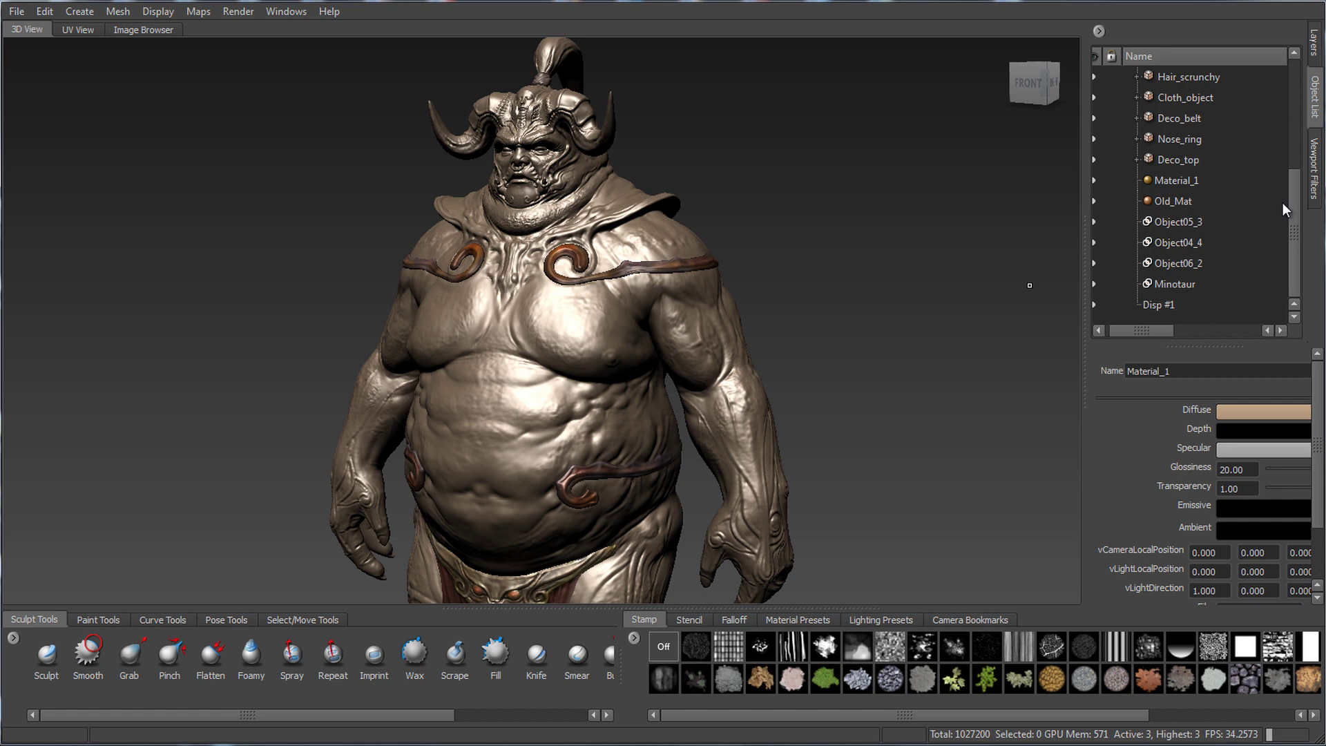
drag(1291, 247, 1308, 279)
right_click(555, 401)
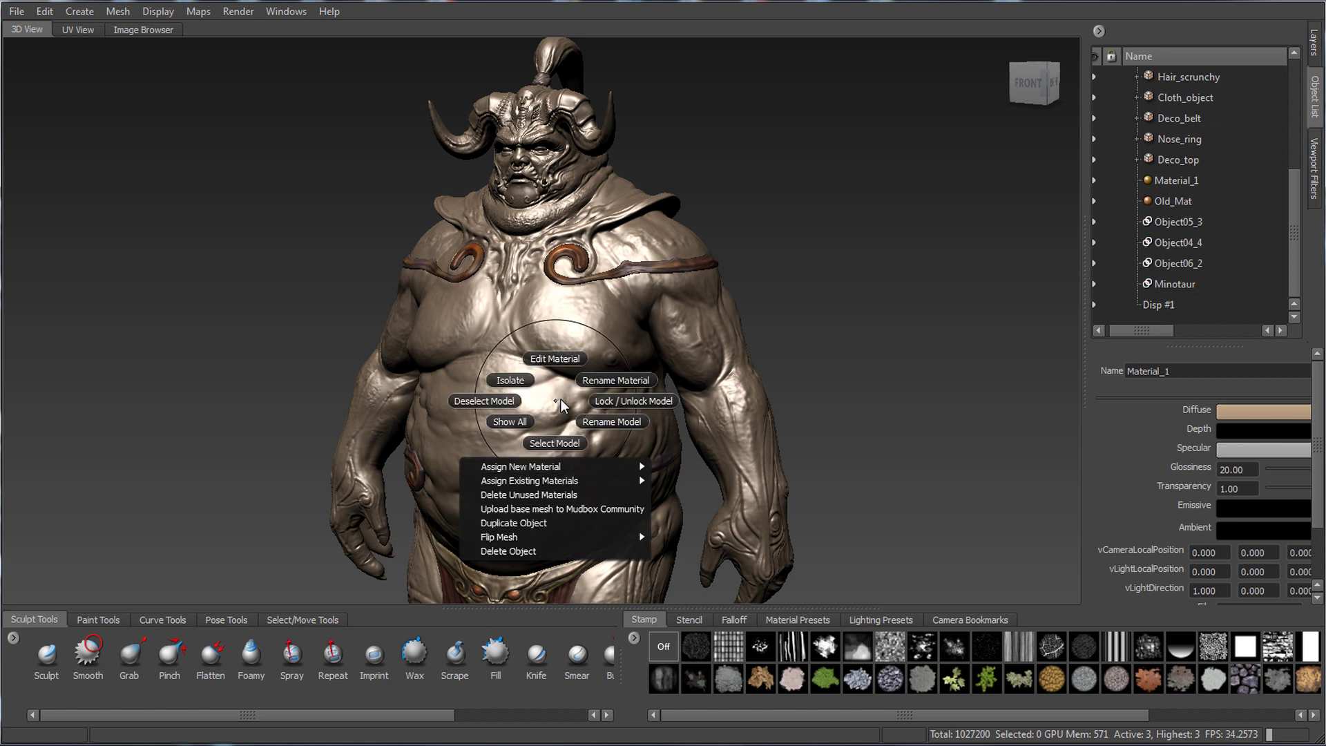
mouse_move(580, 485)
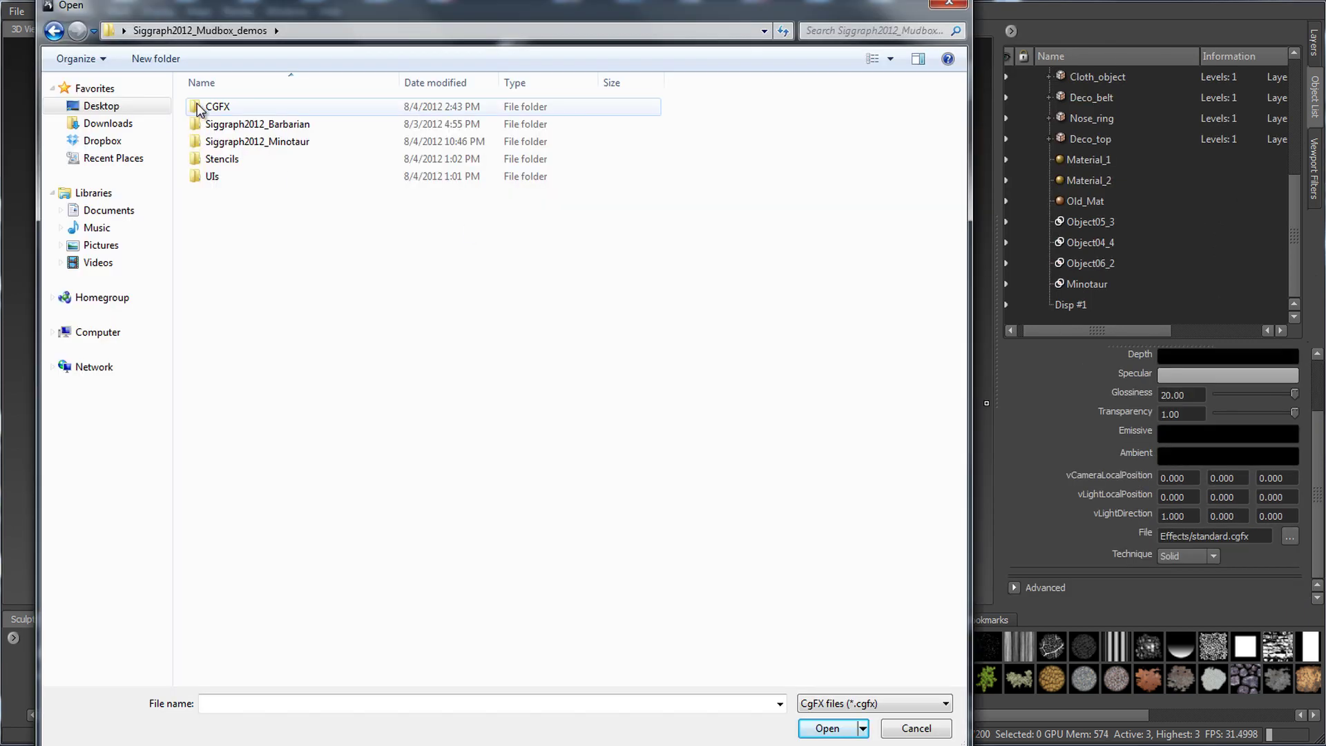
double_click(218, 107)
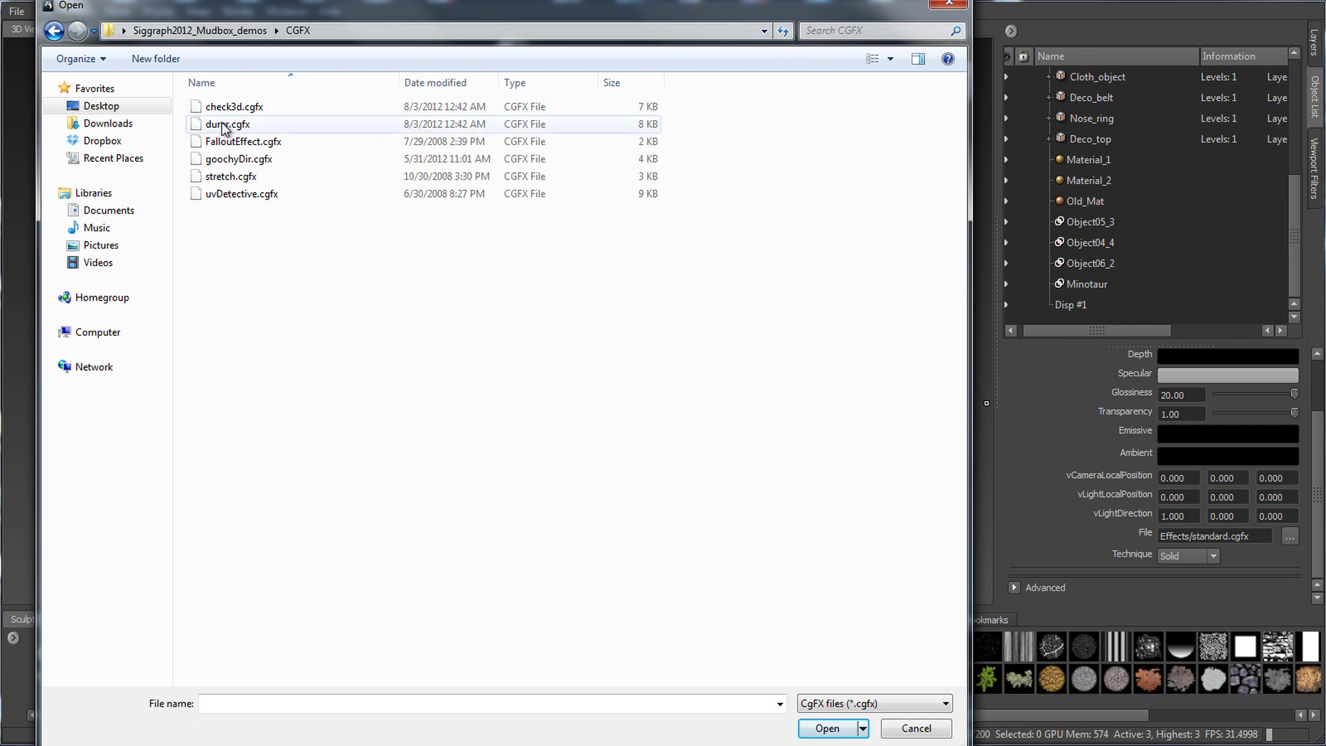
double_click(222, 124)
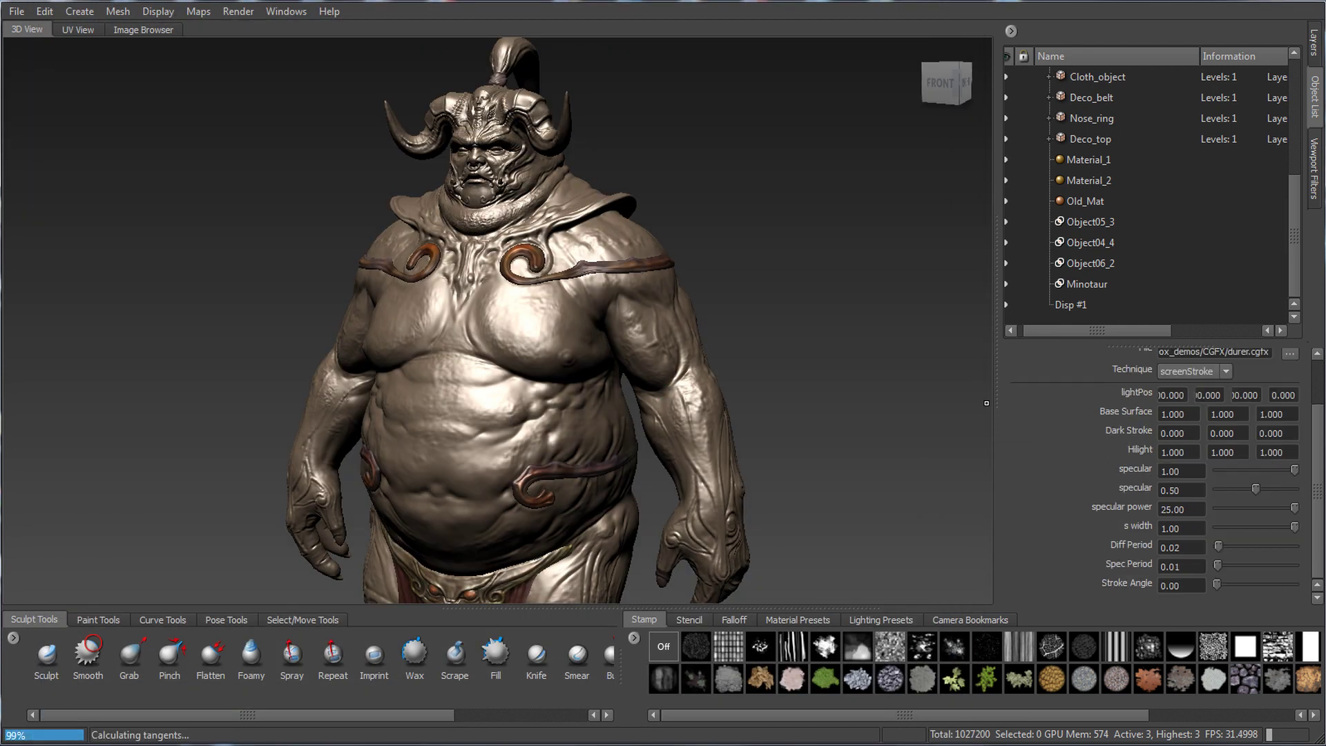
Step: Isolate the body so the other models are hidden, and bring the whole figure into view
right_drag(543, 342, 489, 316)
click(783, 229)
alt+right_drag(751, 379, 679, 373)
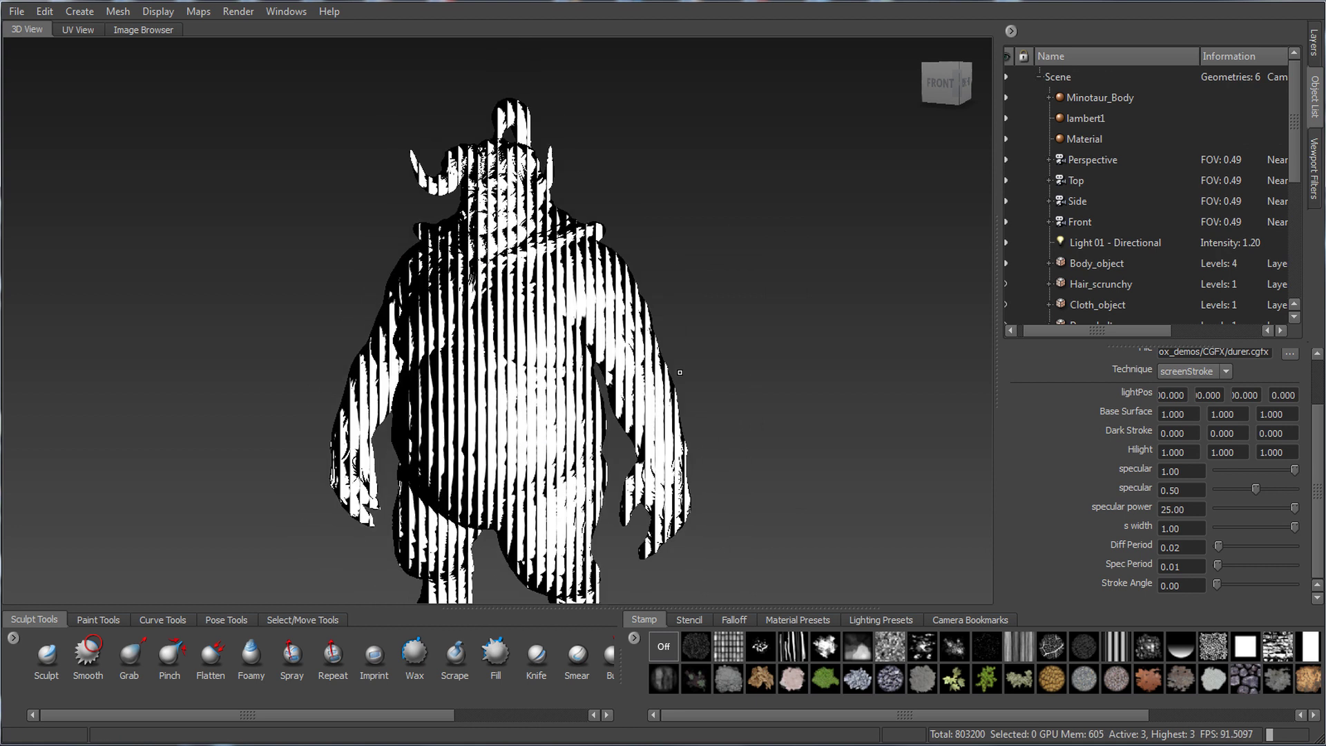
alt+middle_drag(680, 373, 707, 280)
alt+right_drag(753, 335, 705, 344)
alt+middle_drag(704, 343, 675, 389)
mouse_move(675, 389)
alt+mouse_down()
mouse_move(696, 387)
mouse_move(681, 384)
alt+mouse_up()
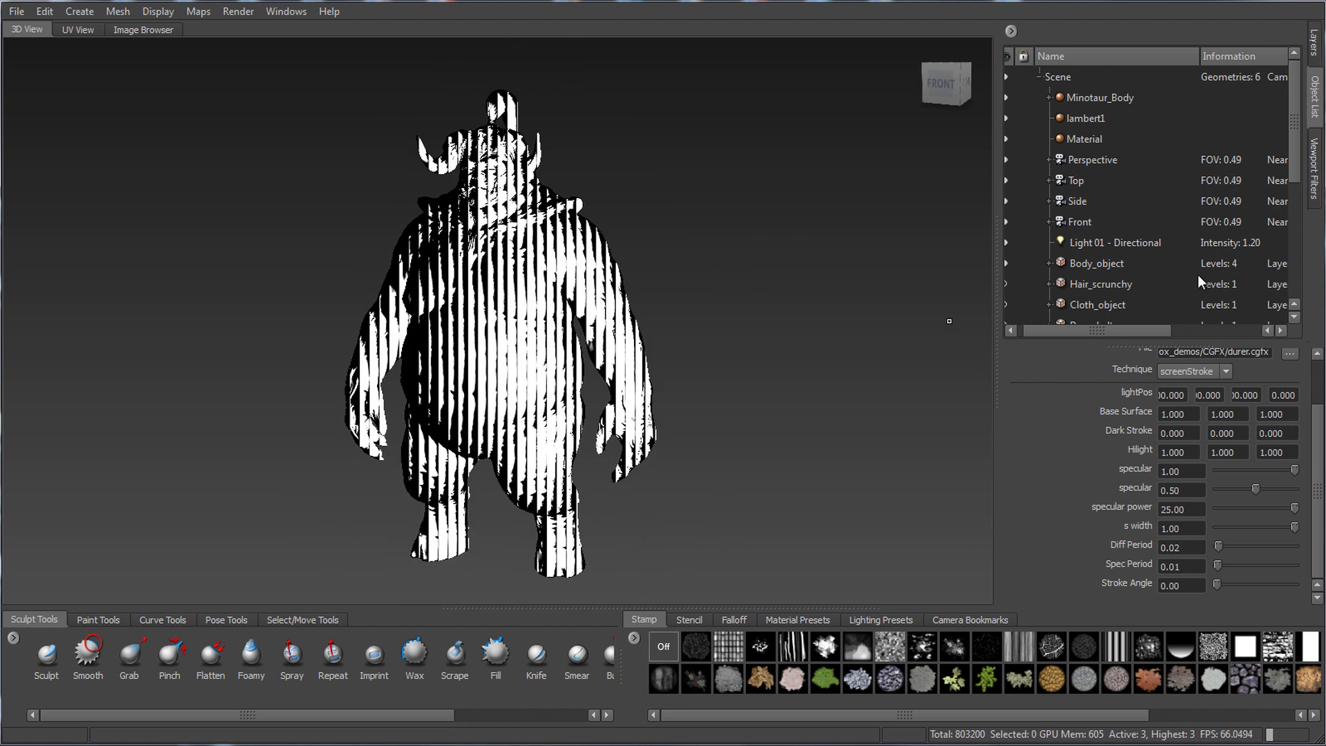
Step: Set the Stroke Angle of the body's durer.cgfx material to 45
drag(1290, 165, 1296, 301)
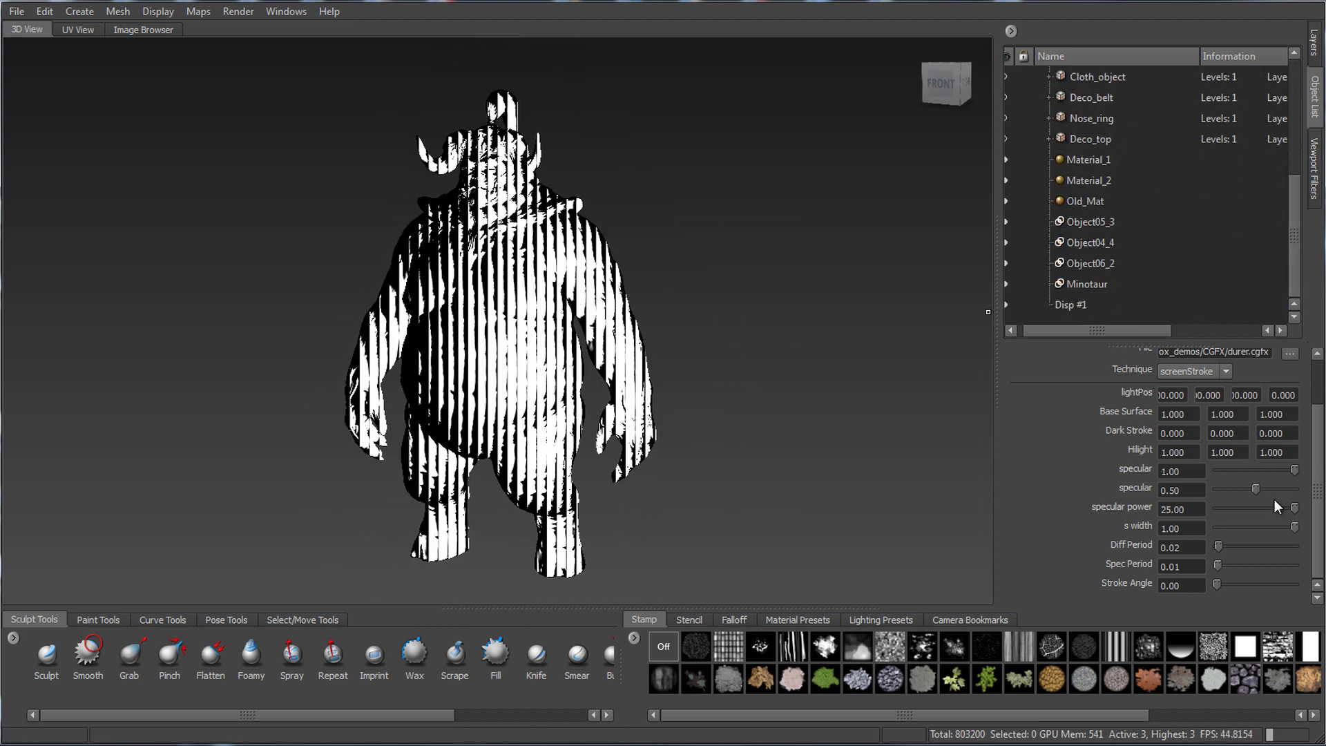
mouse_move(1294, 473)
mouse_down()
mouse_move(1225, 475)
mouse_move(1306, 476)
mouse_up()
drag(1221, 587, 1248, 585)
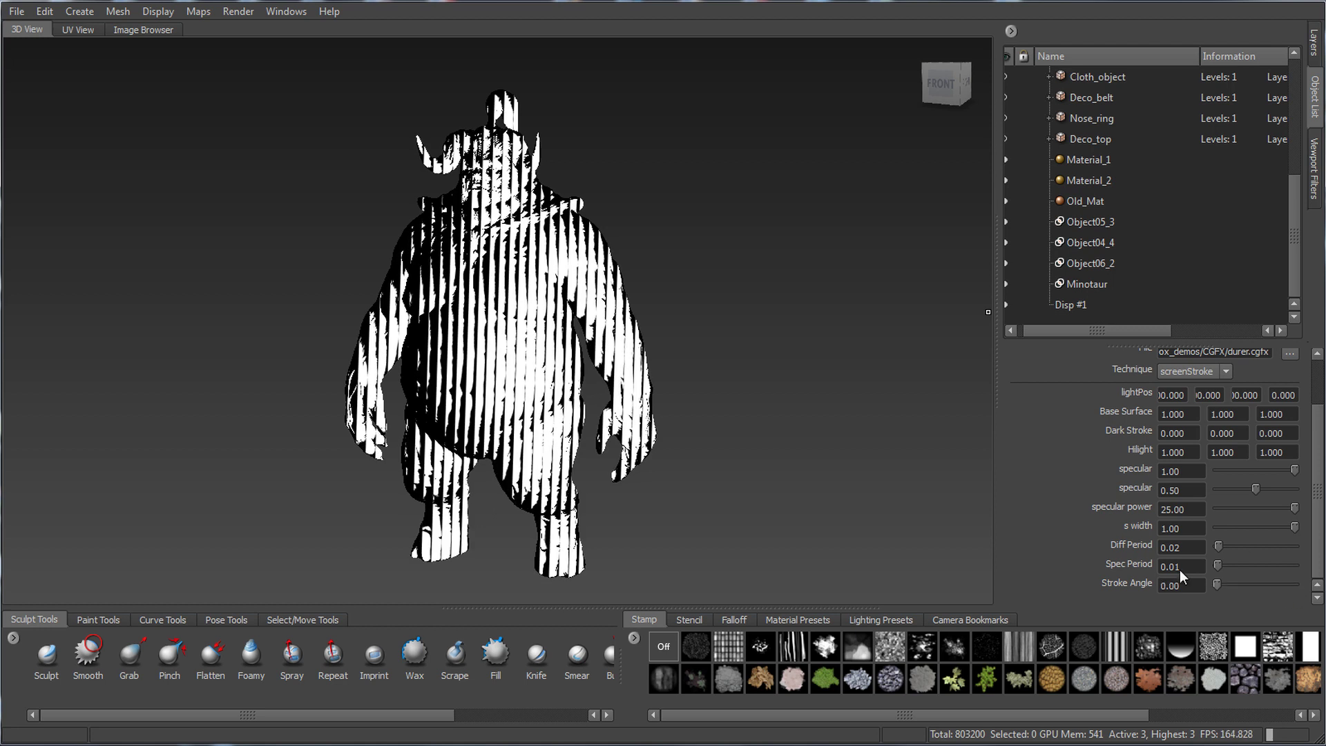
text(45)
key(Return)
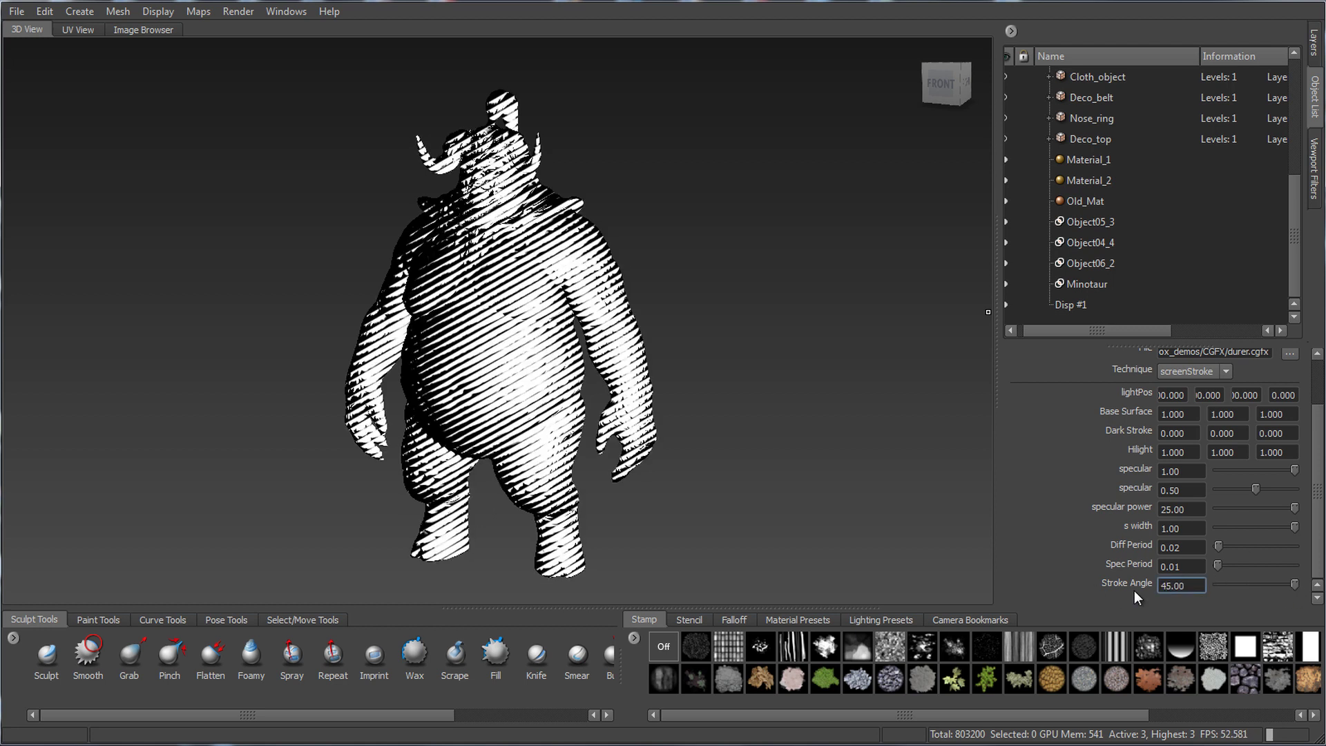
Step: Assign the existing Minotaur_Body material to the body, and show all the hidden models again
mouse_move(823, 431)
alt+mouse_down()
mouse_move(621, 446)
mouse_move(863, 442)
mouse_move(805, 435)
alt+mouse_up()
alt+right_drag(663, 428, 725, 416)
alt+drag(725, 416, 693, 412)
scroll(1321, 435, up, 3)
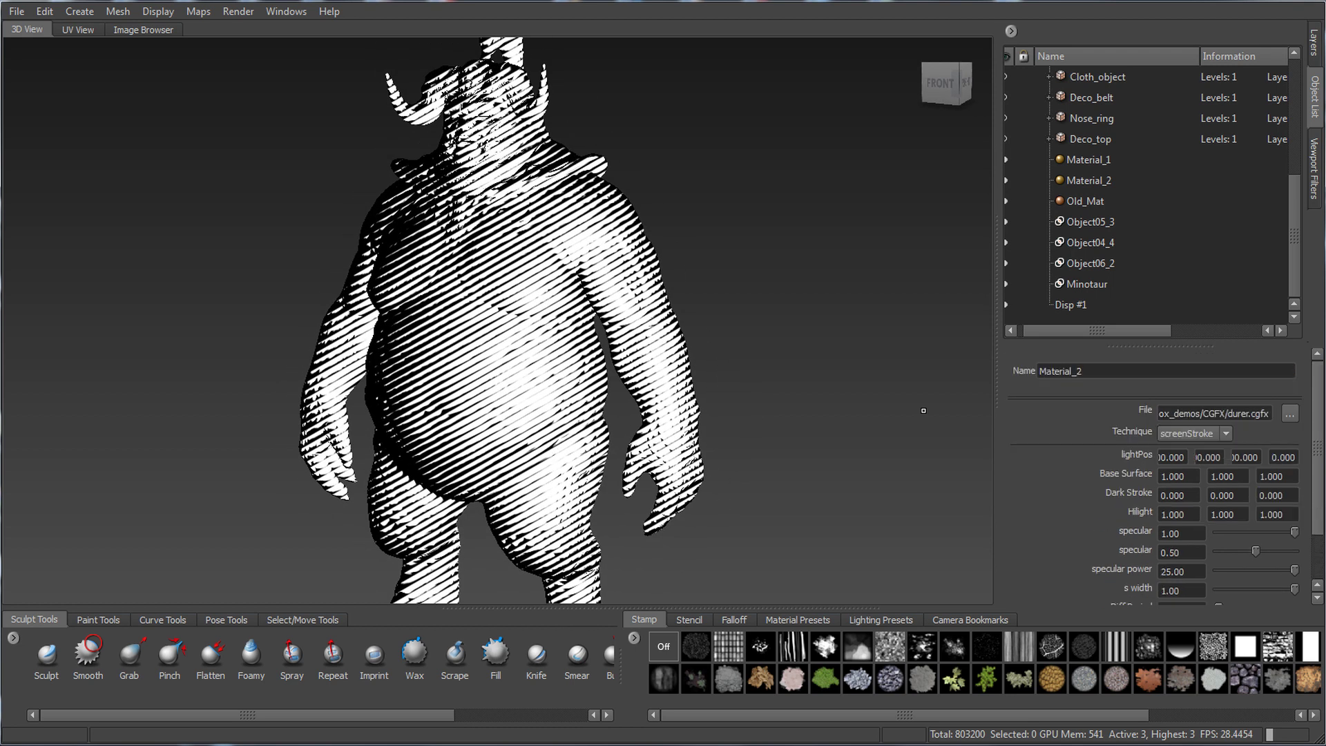
alt+right_drag(853, 377, 775, 361)
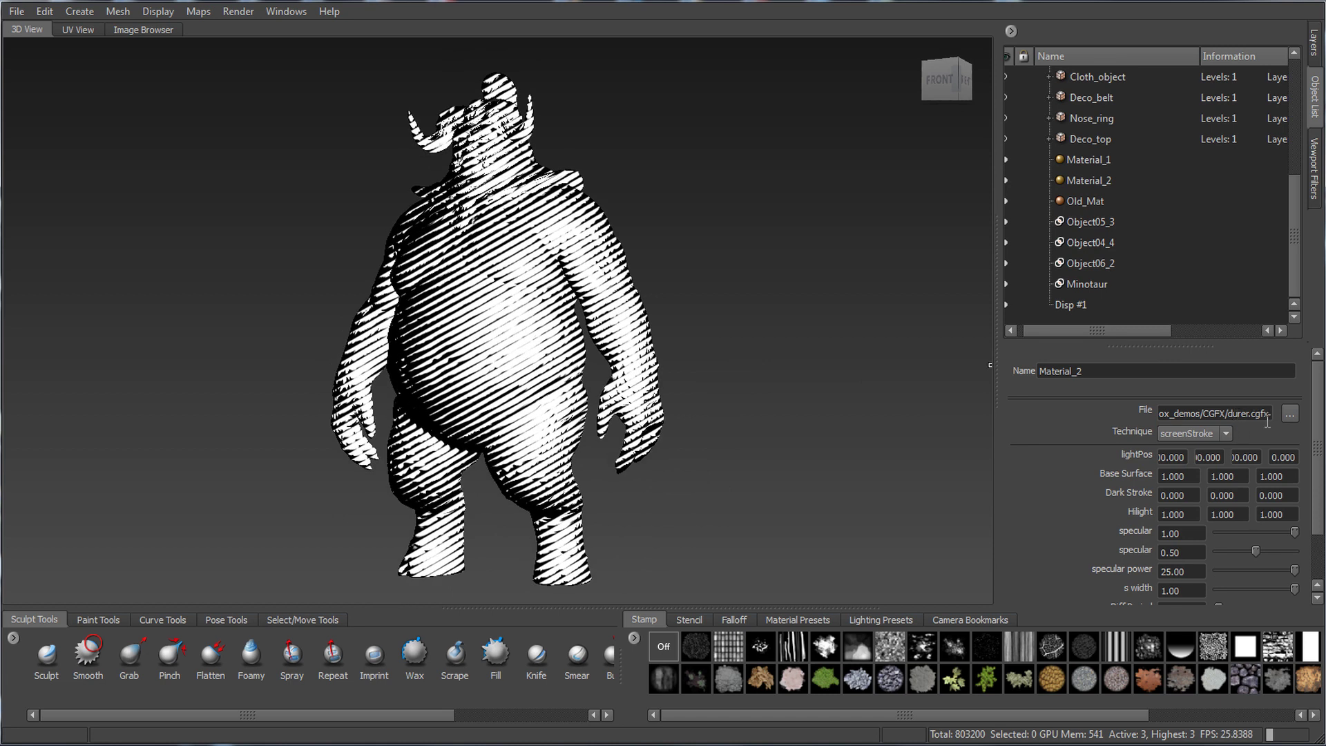
alt+drag(682, 345, 733, 383)
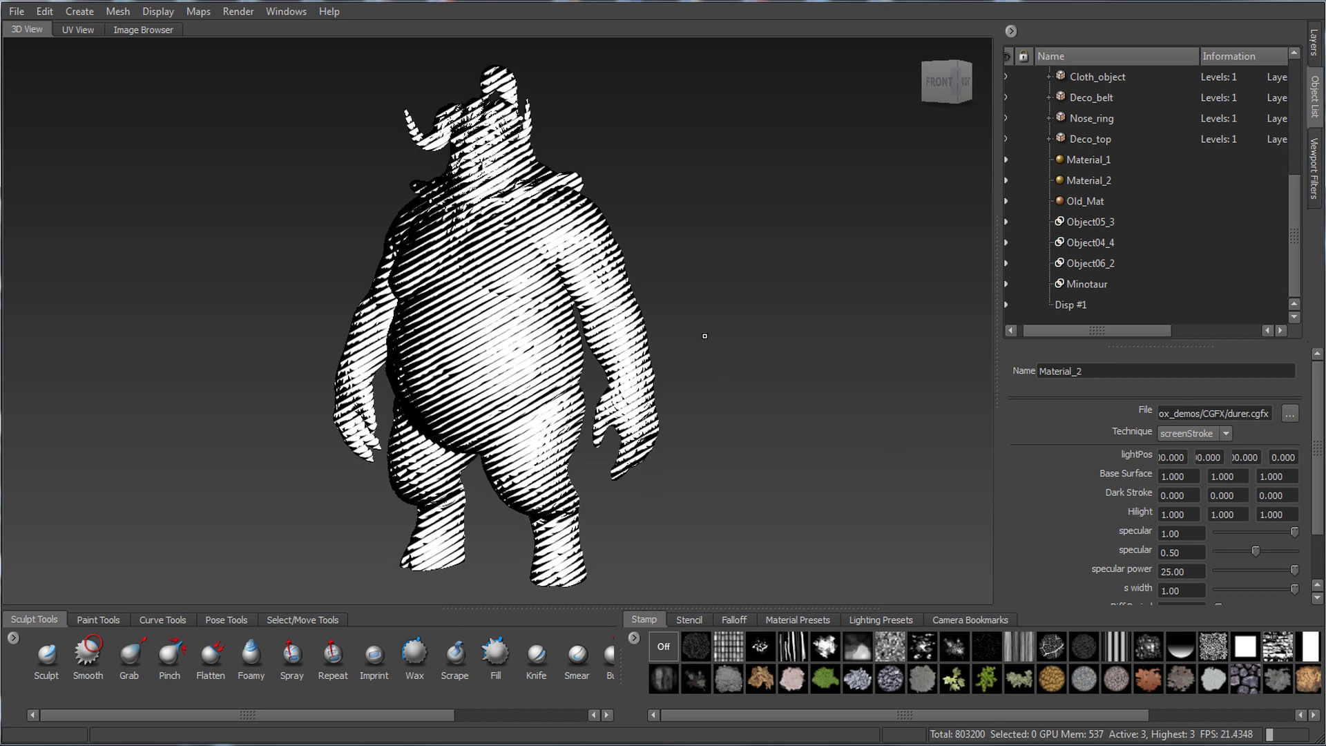
right_click(502, 309)
mouse_move(515, 382)
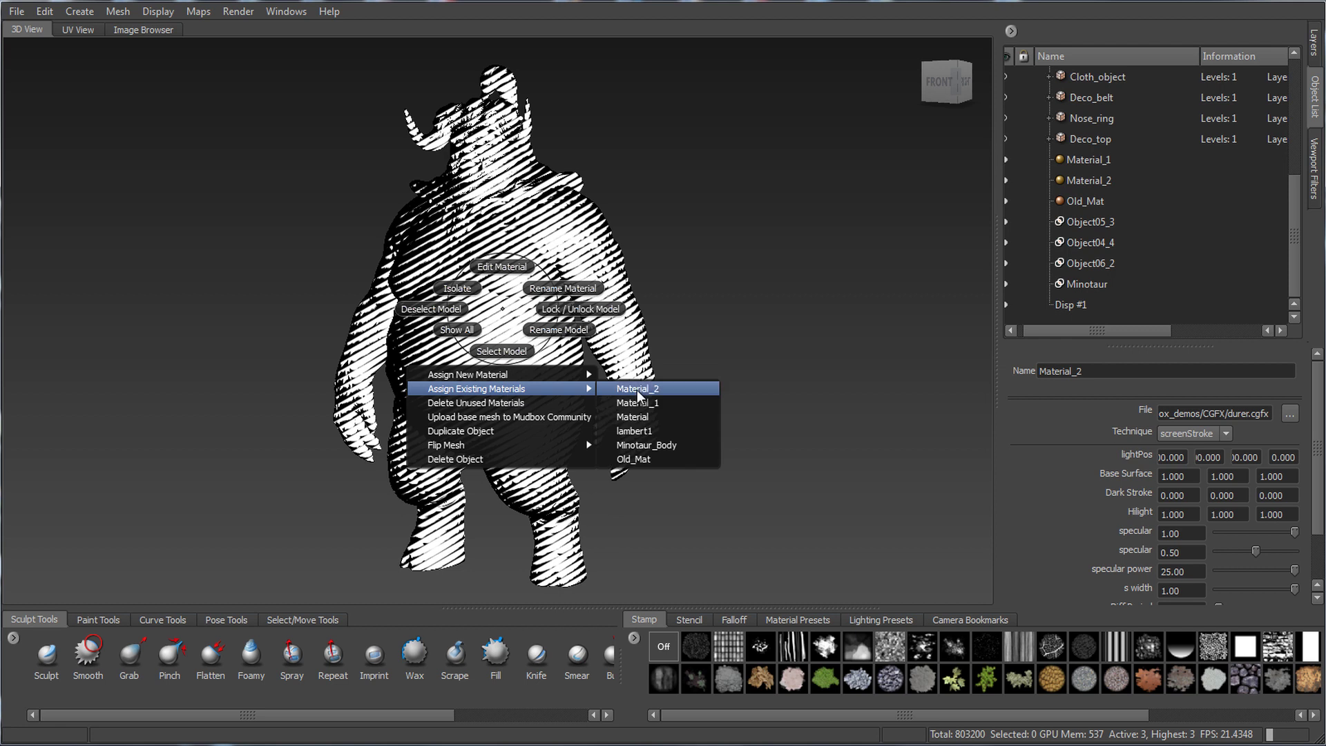
click(647, 445)
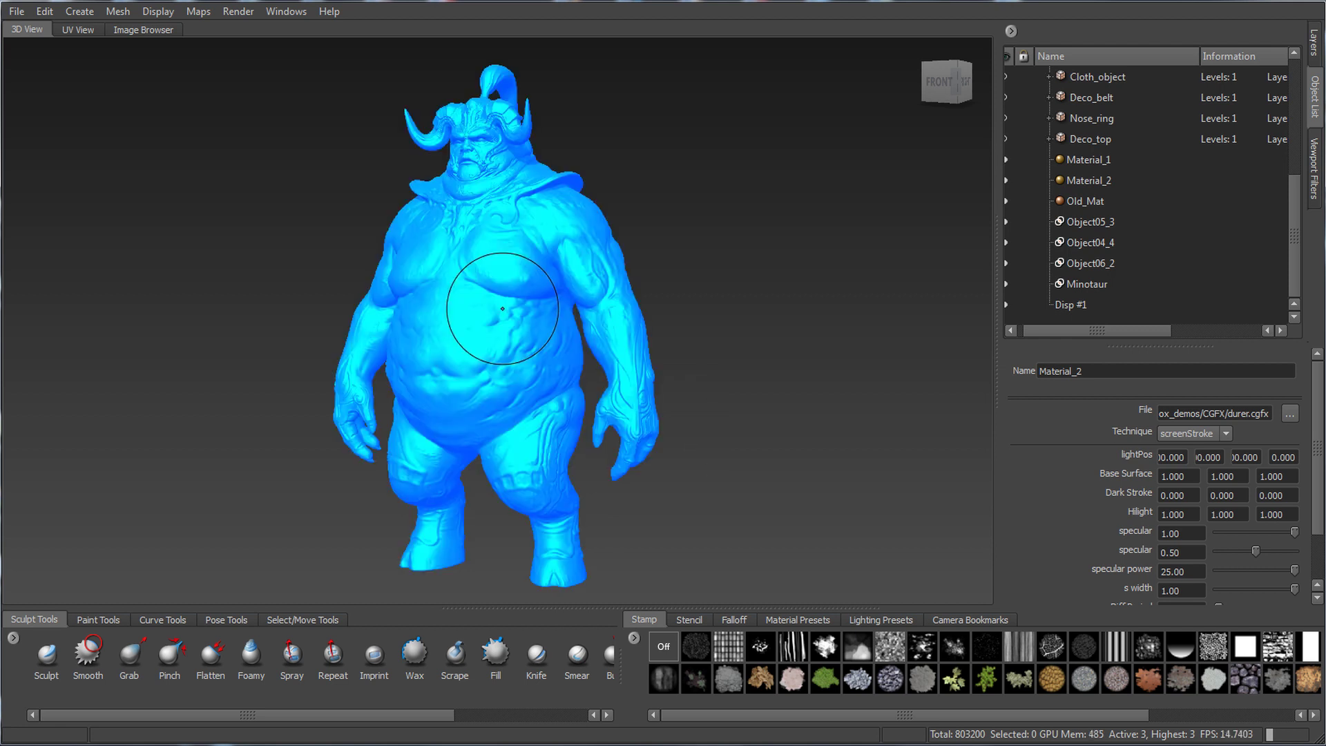
right_click(501, 274)
click(459, 294)
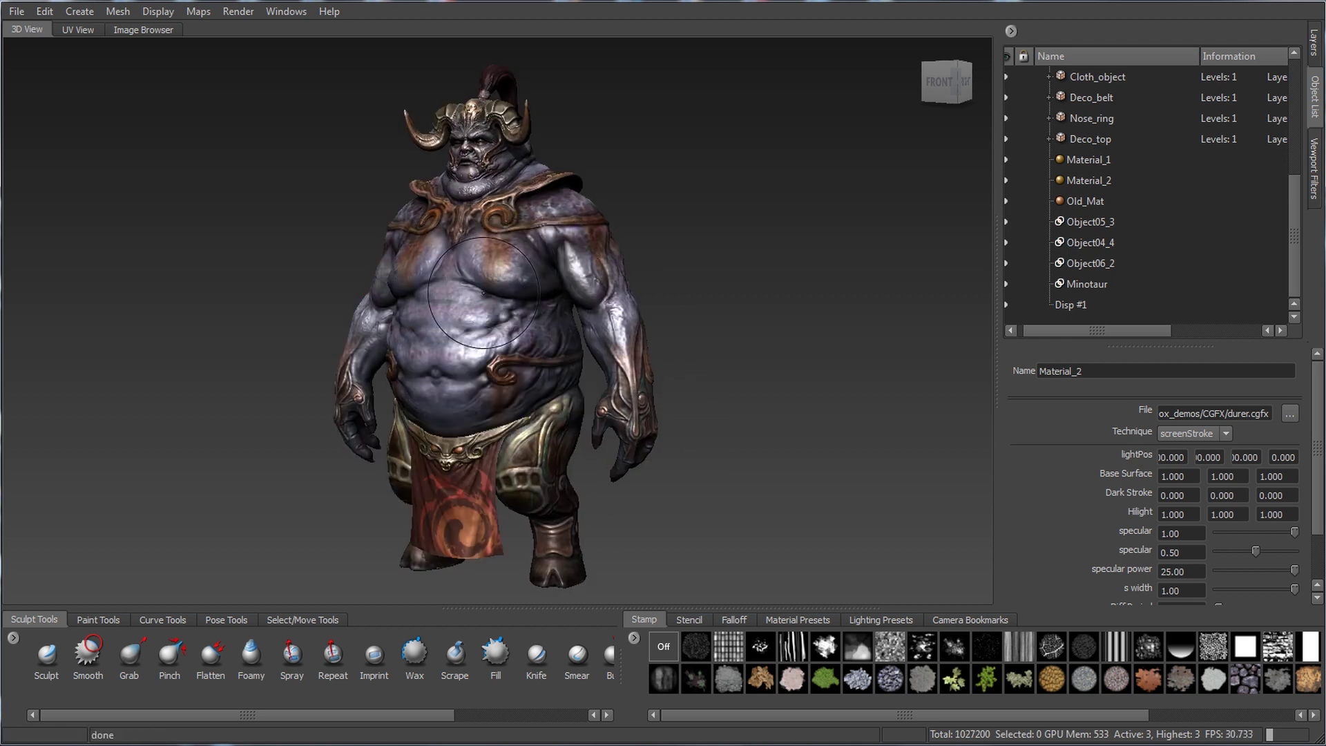
Step: Delete all unused materials from the scene, and look through the object list for the remaining entries
alt+drag(451, 293, 483, 290)
right_click(483, 290)
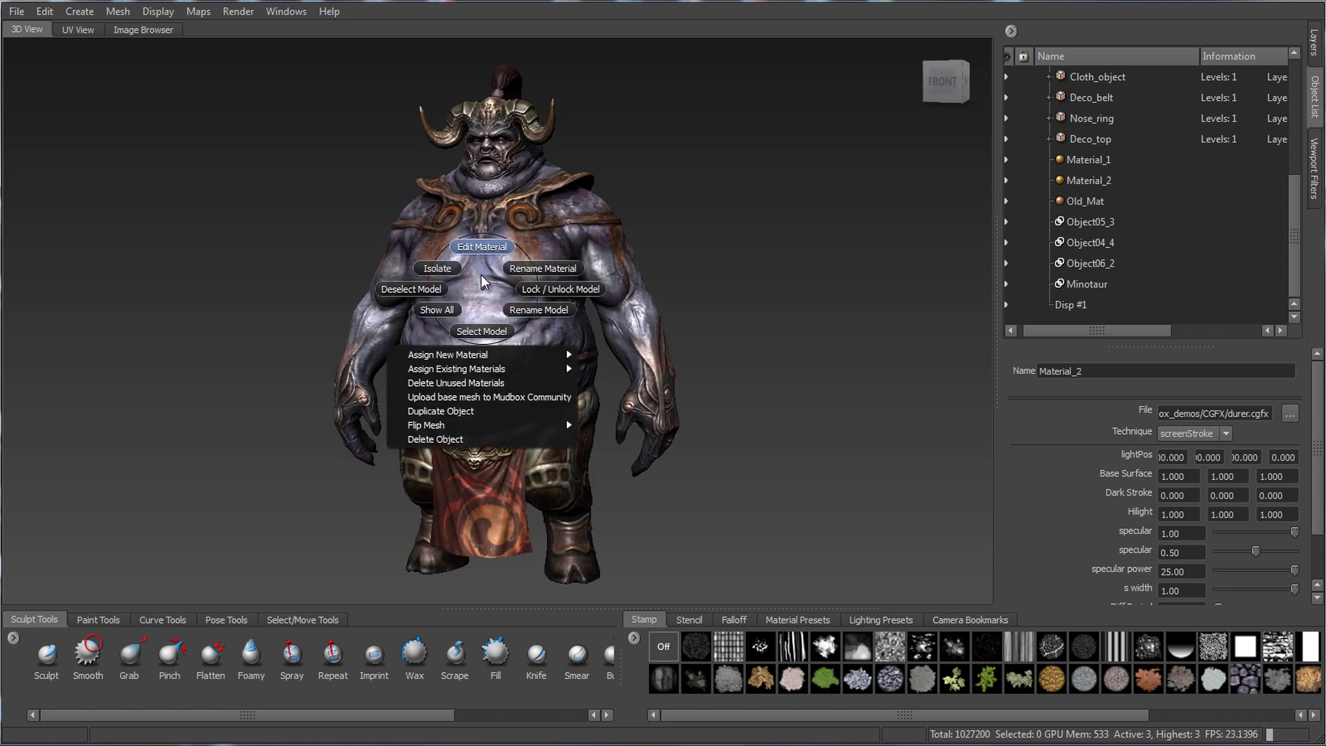
click(467, 384)
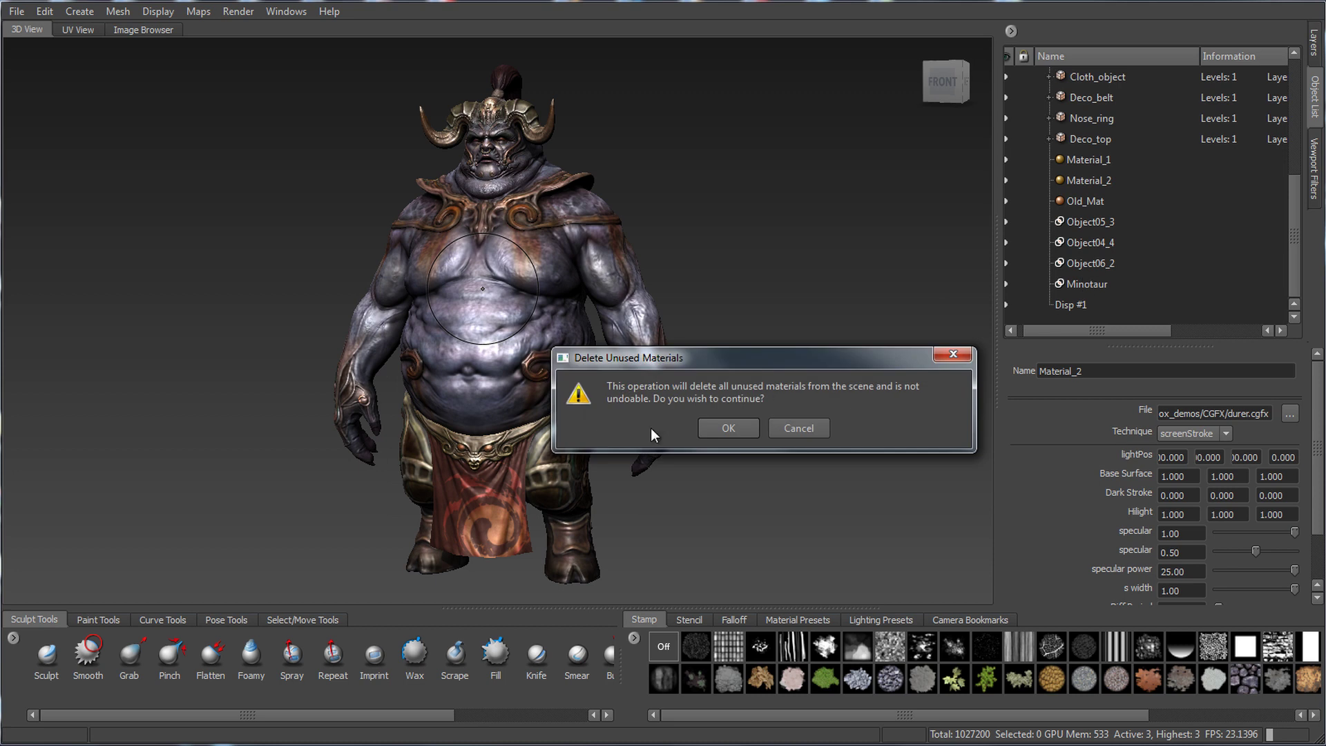
click(729, 428)
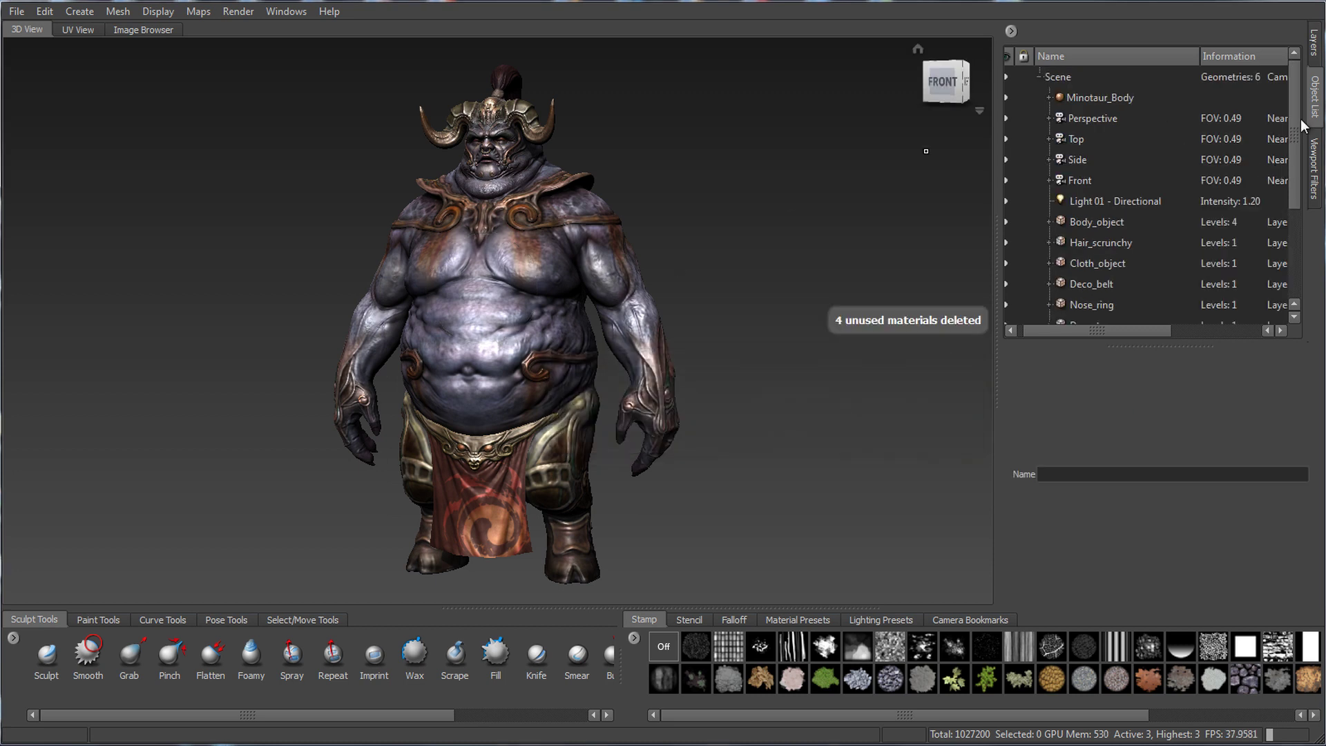
drag(1293, 92, 1296, 305)
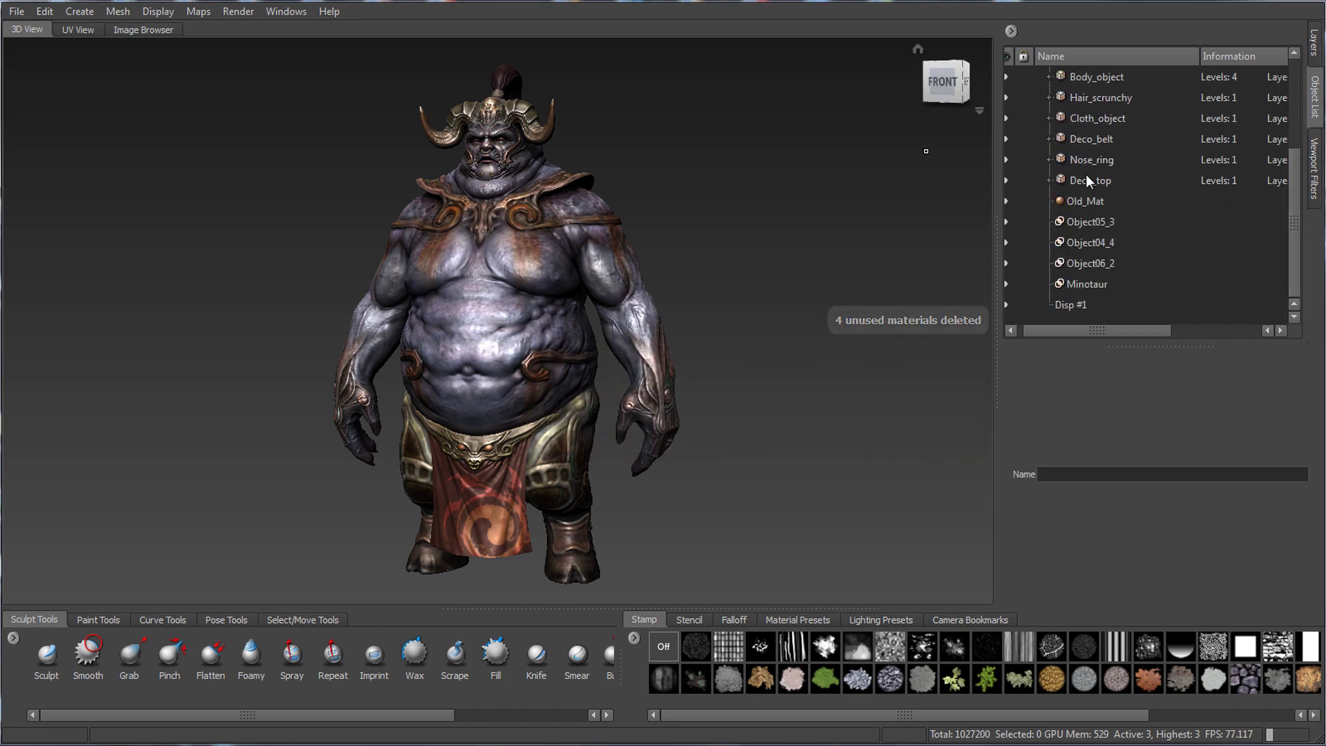
mouse_move(1291, 239)
mouse_down()
mouse_move(1301, 135)
mouse_move(1291, 250)
mouse_up()
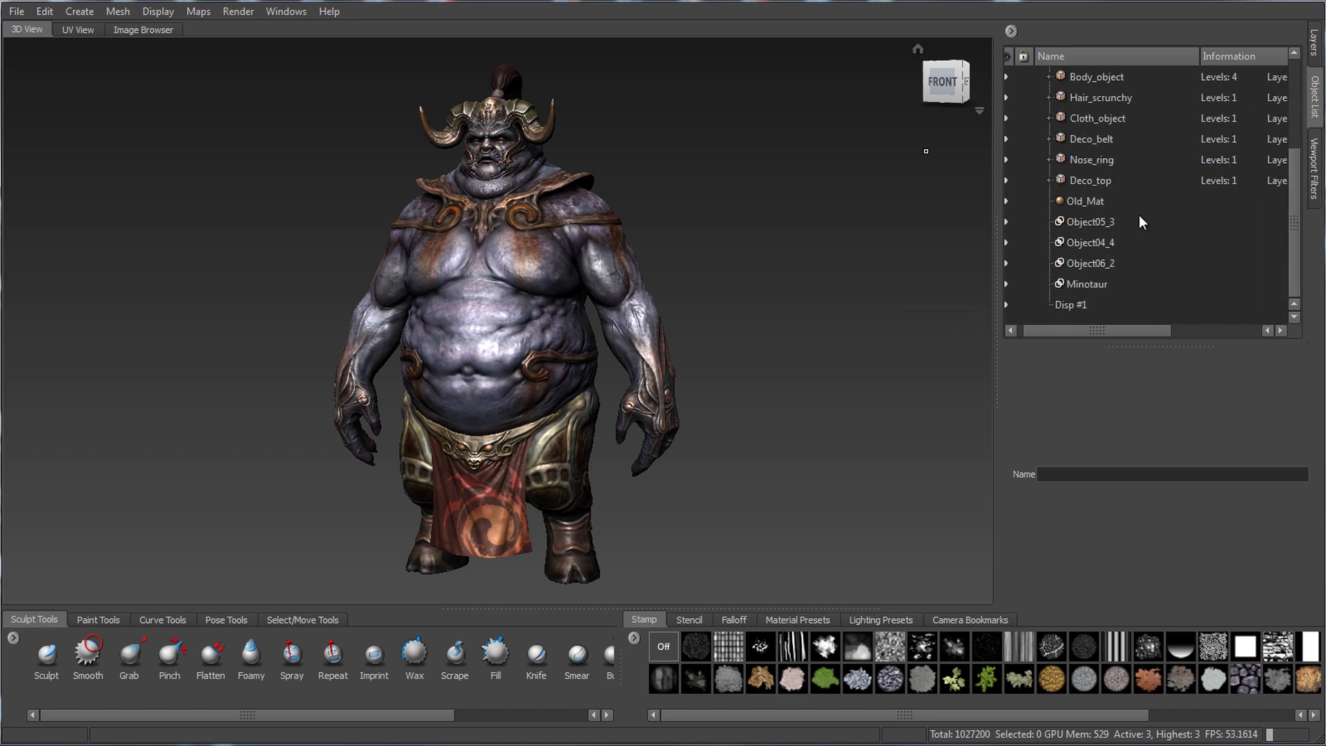
drag(1293, 184, 1291, 84)
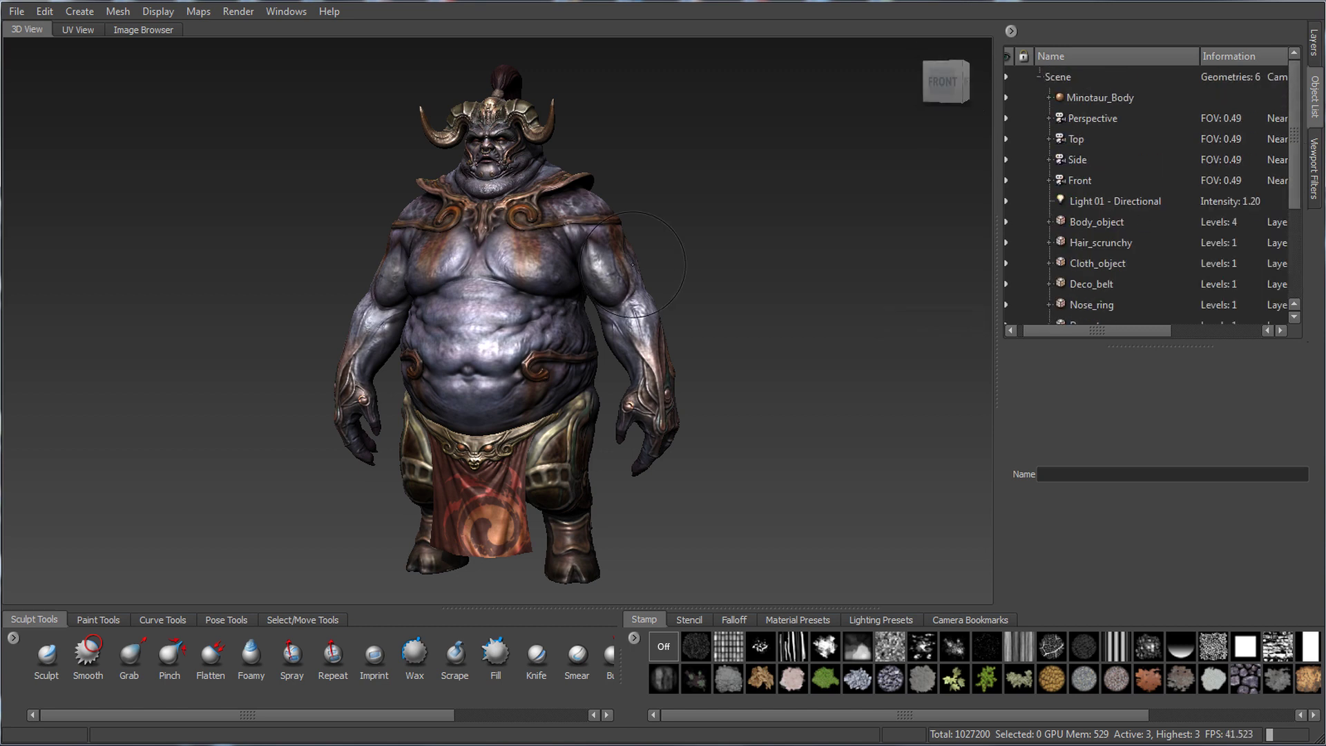
alt+drag(663, 276, 643, 279)
alt+right_drag(642, 279, 692, 291)
alt+drag(692, 291, 738, 294)
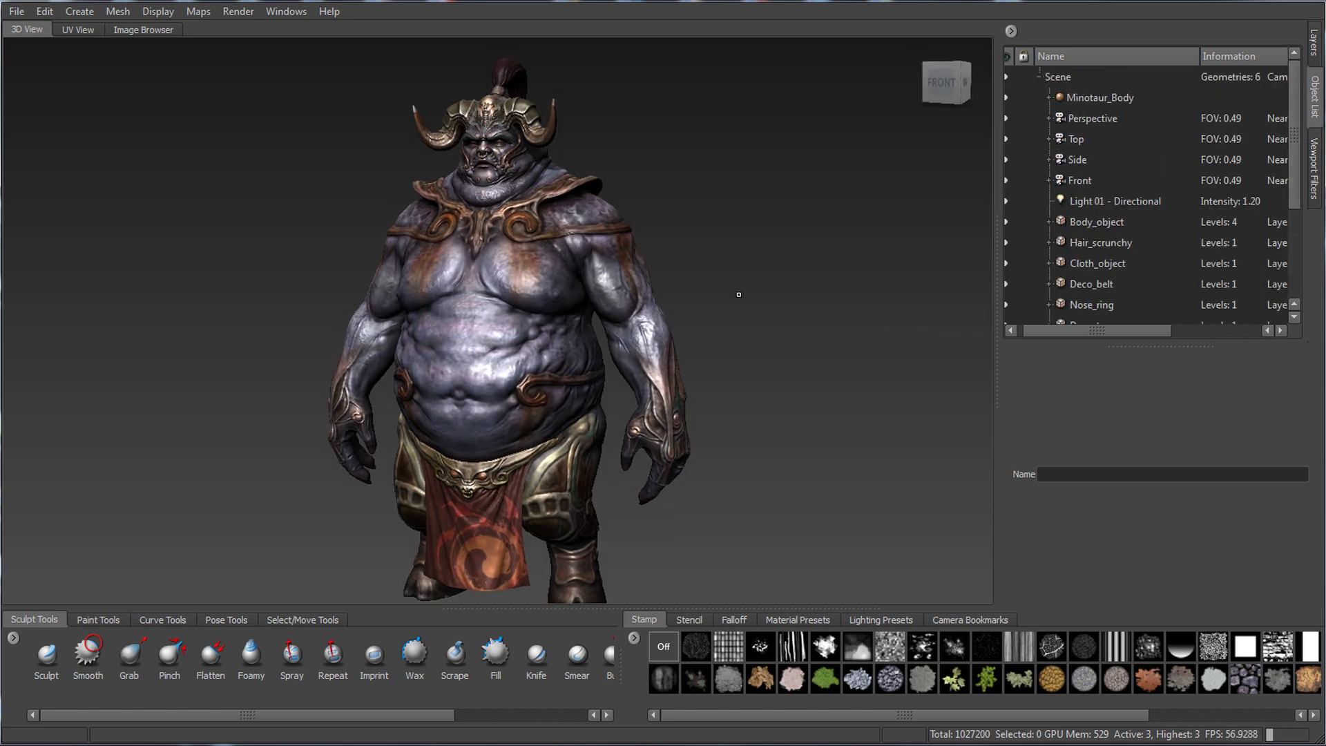